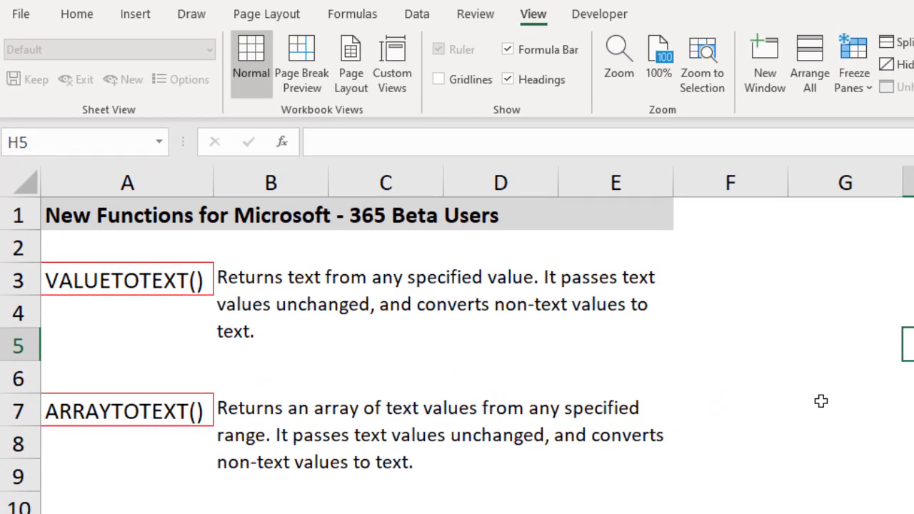
# Step: Look through the library of text functions for ARRAYTOTEXT and VALUETOTEXT
pyautogui.click(355, 14)
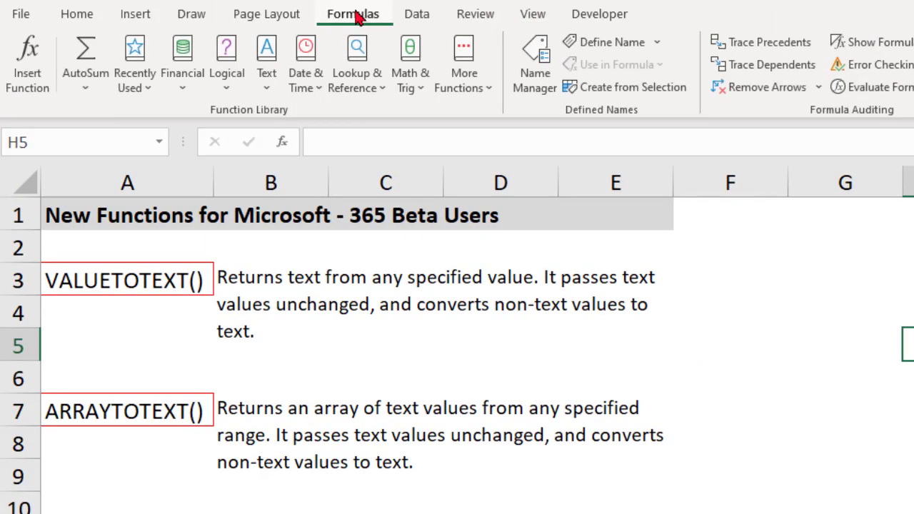
pyautogui.click(268, 84)
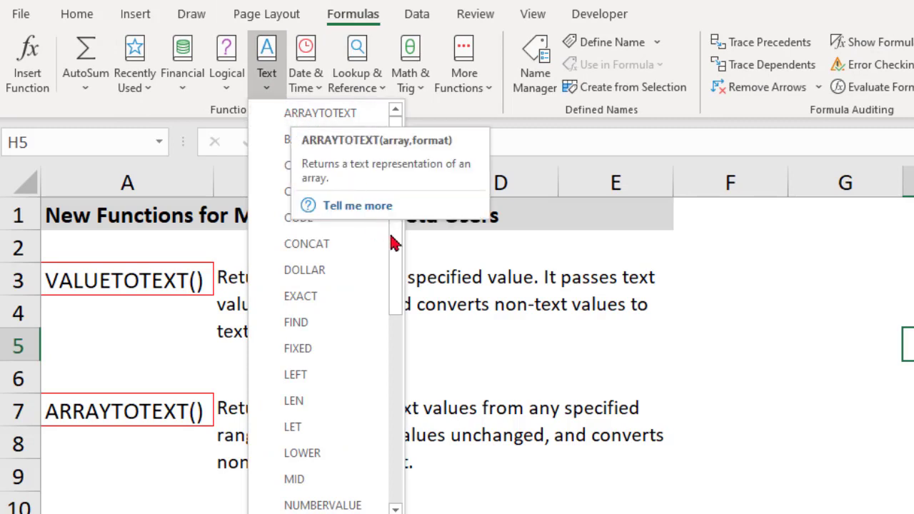
pyautogui.moveTo(398, 255); pyautogui.dragTo(421, 452)
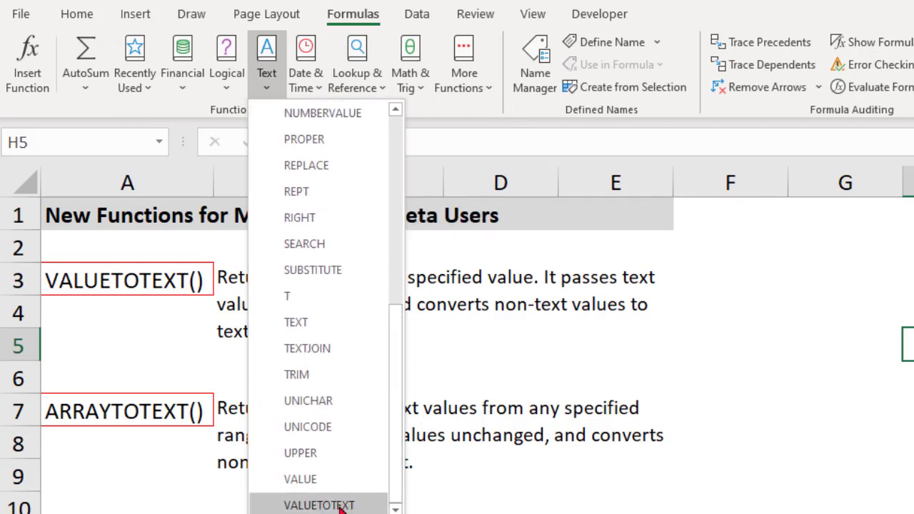
pyautogui.click(559, 367)
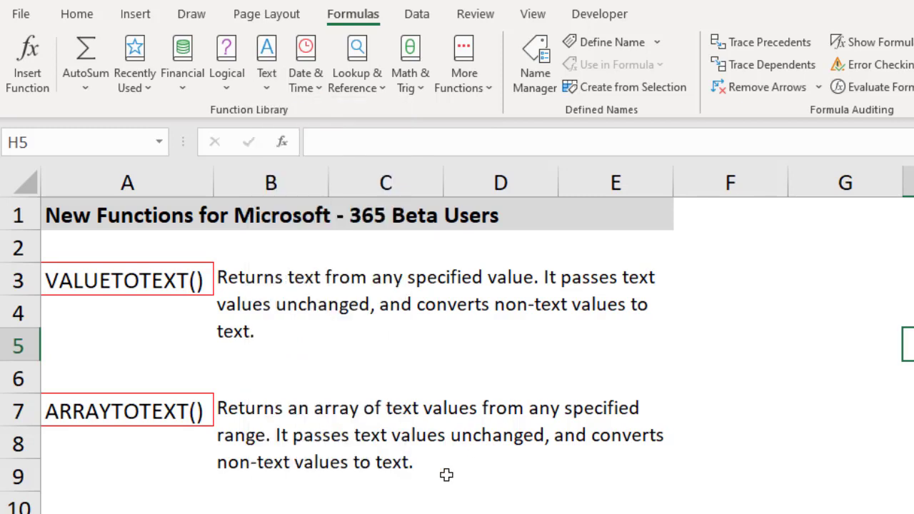
# Step: On the next, blank worksheet, enter the heading "Number" in A1 and format it bold and italic
pyautogui.hotkey('ctrl', 'pagedown')
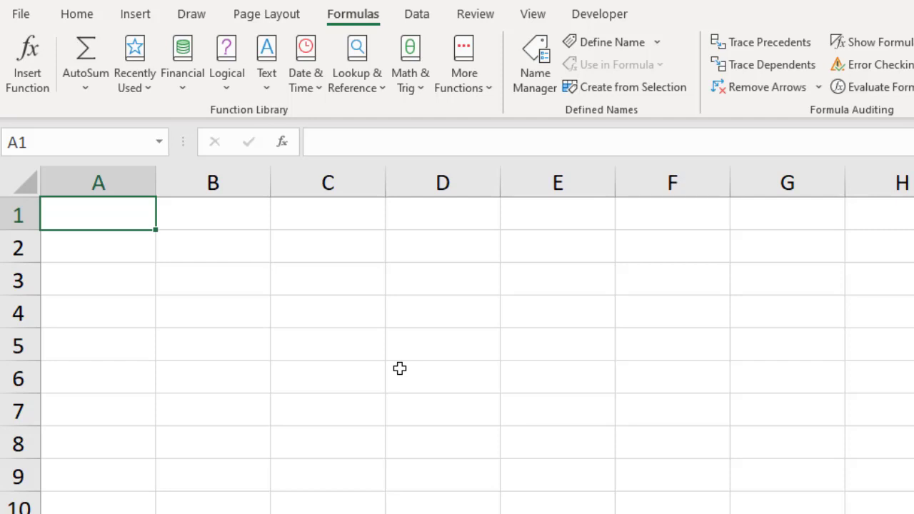
pyautogui.write('Number')
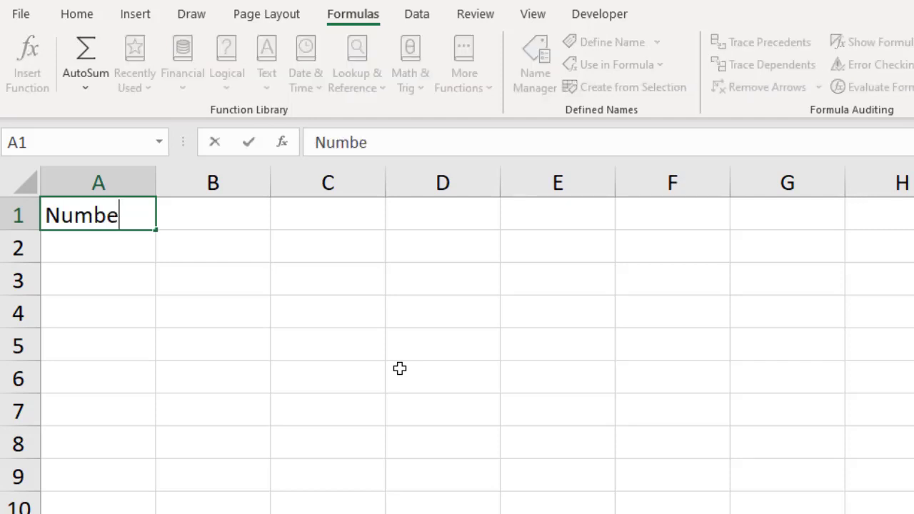
pyautogui.press('Return')
pyautogui.press('Up')
pyautogui.hotkey('ctrl', 'b')
pyautogui.hotkey('ctrl', 'i')
pyautogui.press('Down')
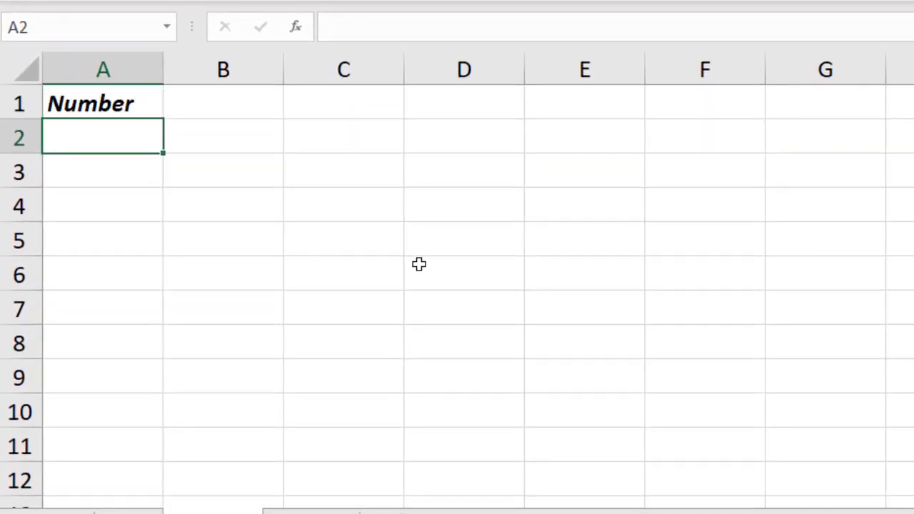
# Step: Fill A2:A10 with random numbers using the formula =RANDBETWEEN(100,1000)
pyautogui.hotkey('shift', 'Down')
pyautogui.hotkey('shift', 'Down')
pyautogui.hotkey('shift', 'Down')
pyautogui.hotkey('shift', 'Down')
pyautogui.hotkey('shift', 'Down')
pyautogui.hotkey('shift', 'Down')
pyautogui.hotkey('shift', 'Down')
pyautogui.hotkey('shift', 'Down')
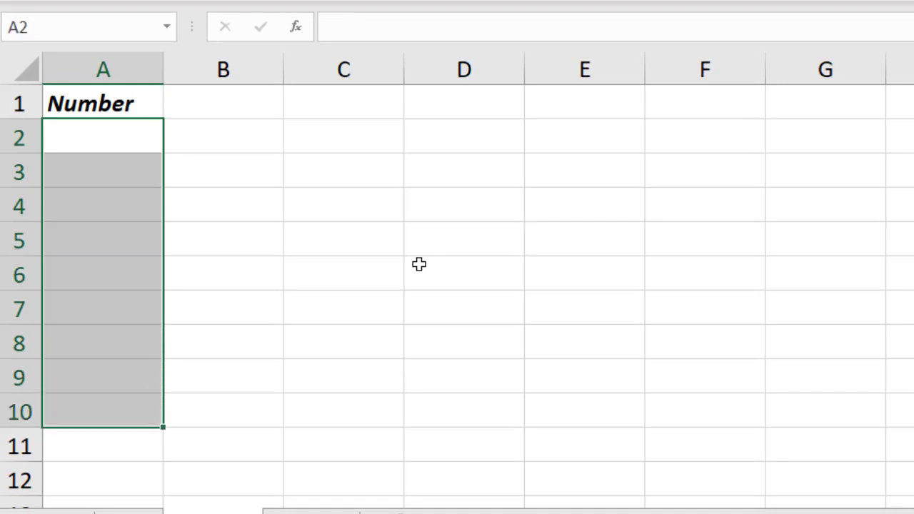
pyautogui.write('=ra')
pyautogui.press('Down')
pyautogui.press('Down')
pyautogui.press('Down')
pyautogui.press('Tab')
pyautogui.write('10')
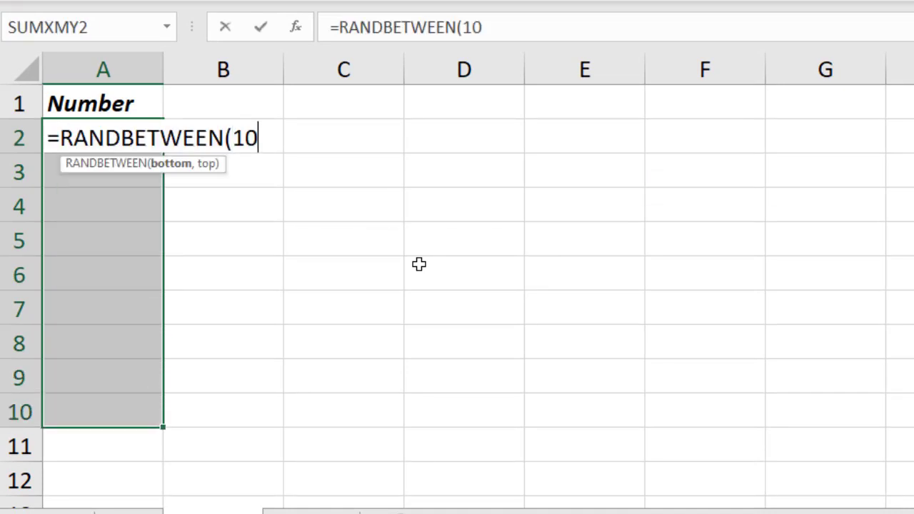
pyautogui.write('0,1000')
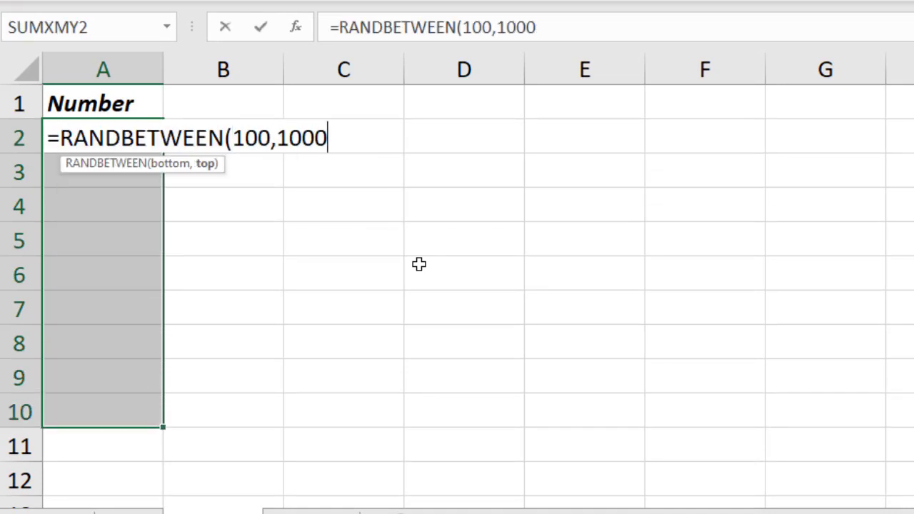
pyautogui.write(')')
pyautogui.hotkey('ctrl', 'Return')
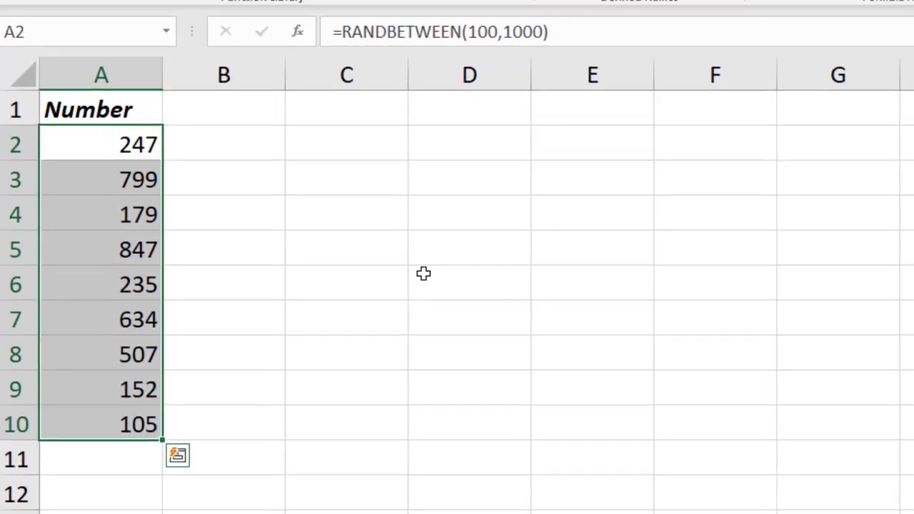
# Step: Replace the random number formulas in A2:A10 with their static values using Paste Special
pyautogui.hotkey('ctrl', 'c')
pyautogui.hotkey('ctrl', 'alt', 'v')
pyautogui.press('v')
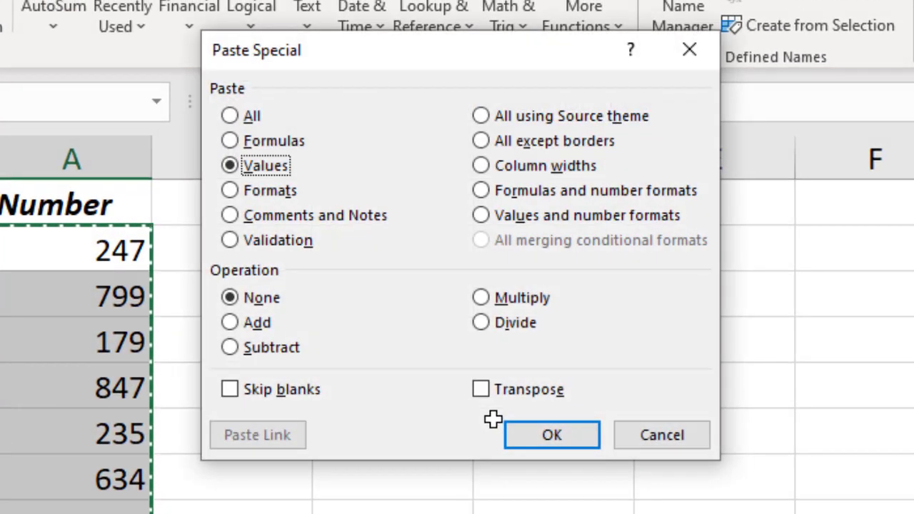
pyautogui.press('Return')
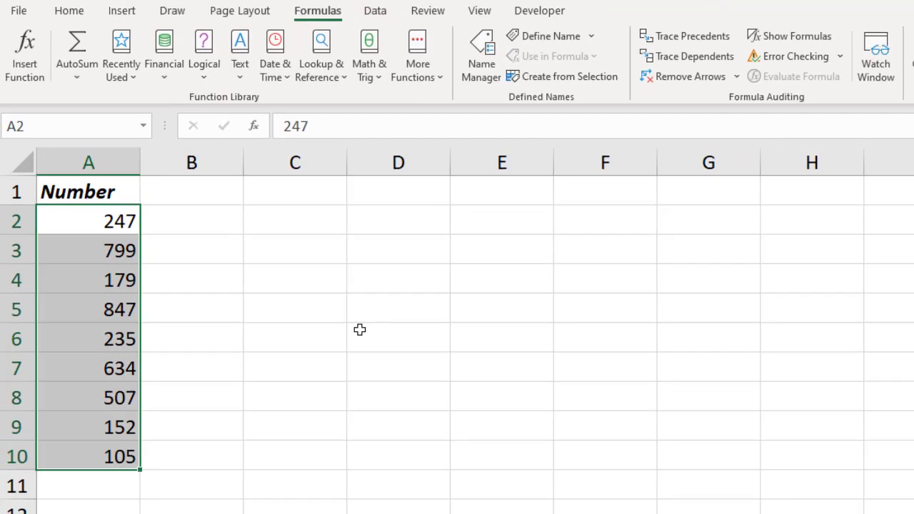
pyautogui.press('Escape')
# Step: Enter the formula =ISNUMBER(A2) in B2 to check whether the first entry is numeric
pyautogui.press('Right')
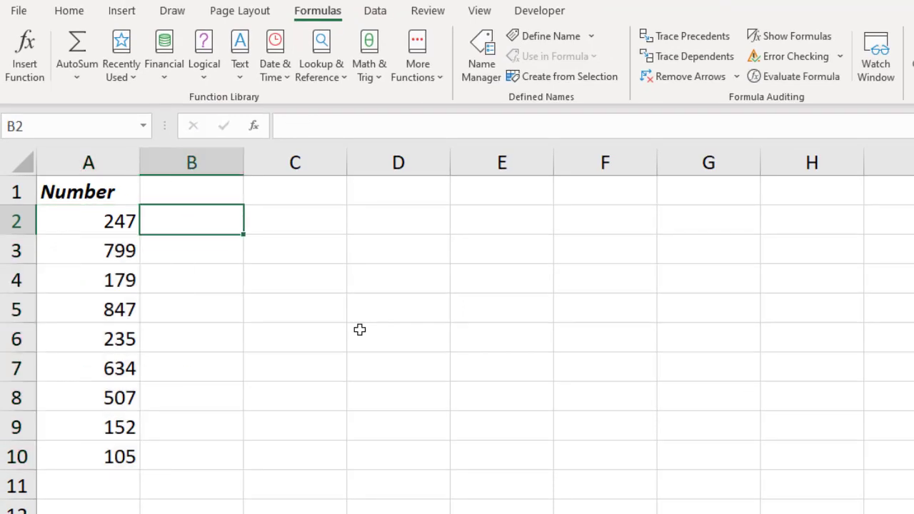
pyautogui.write('=')
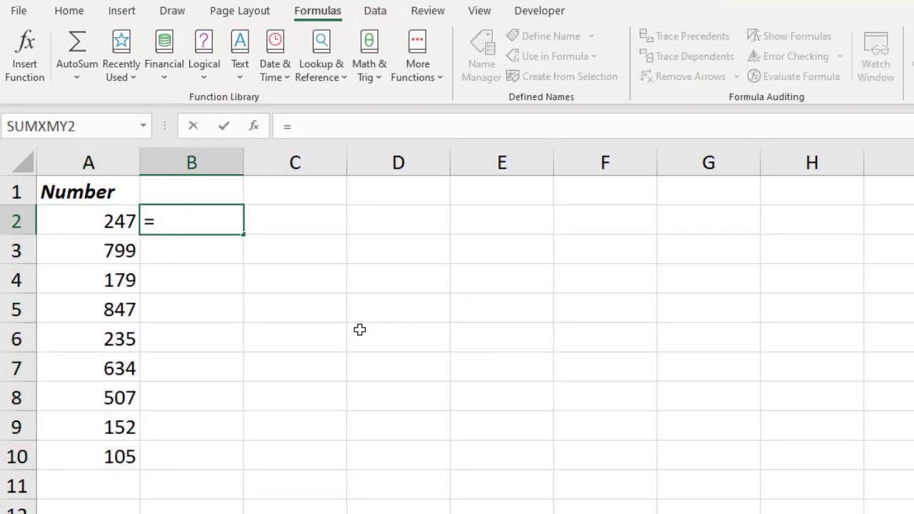
pyautogui.write('isnum')
pyautogui.press('Tab')
pyautogui.press('Left')
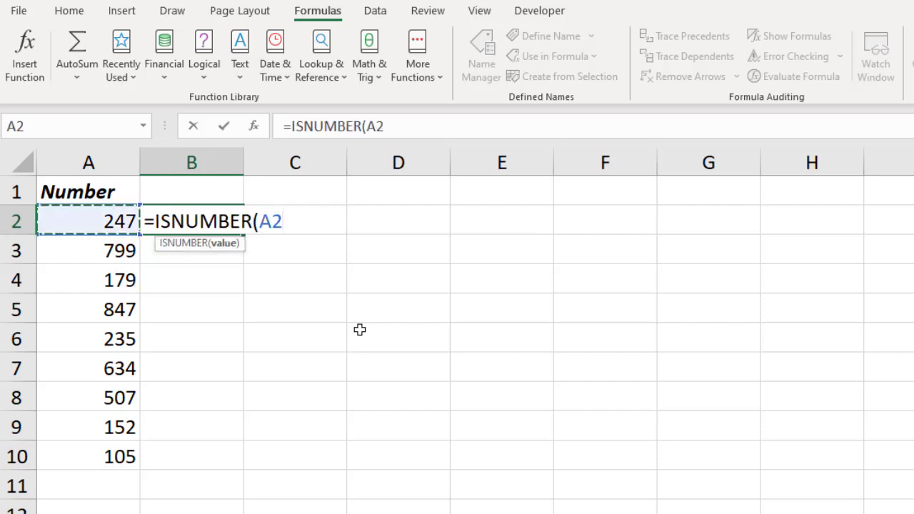
pyautogui.press('Return')
# Step: Copy the ISNUMBER formula from B2 down to B3:B10
pyautogui.press('Up')
pyautogui.hotkey('ctrl', 'c')
pyautogui.press('Left')
pyautogui.hotkey('ctrl', 'Down')
pyautogui.press('Right')
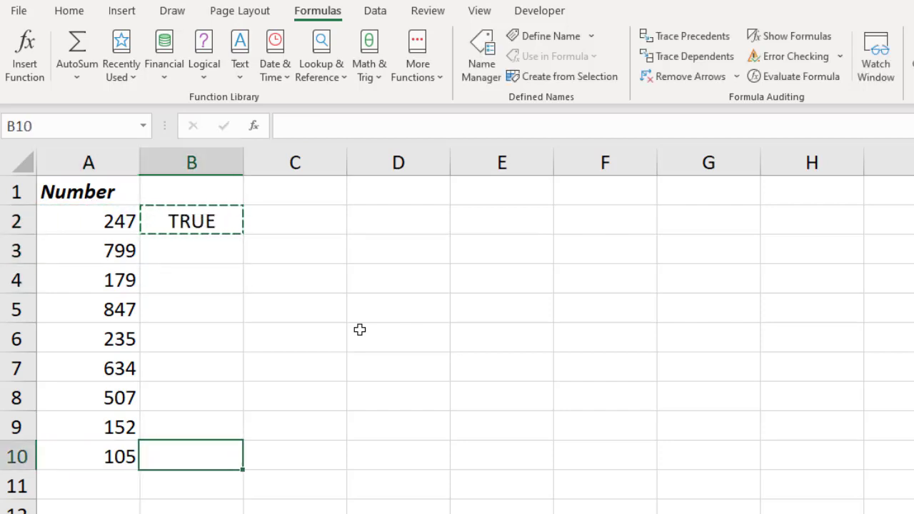
pyautogui.hotkey('ctrl', 'shift', 'Up')
pyautogui.hotkey('shift', 'Down')
pyautogui.hotkey('ctrl', 'v')
# Step: Review the numbers in A2:A10 against the ISNUMBER checks in column B
pyautogui.hotkey('ctrl', 'Up')
pyautogui.press('Left')
pyautogui.hotkey('ctrl', 'shift', 'Down')
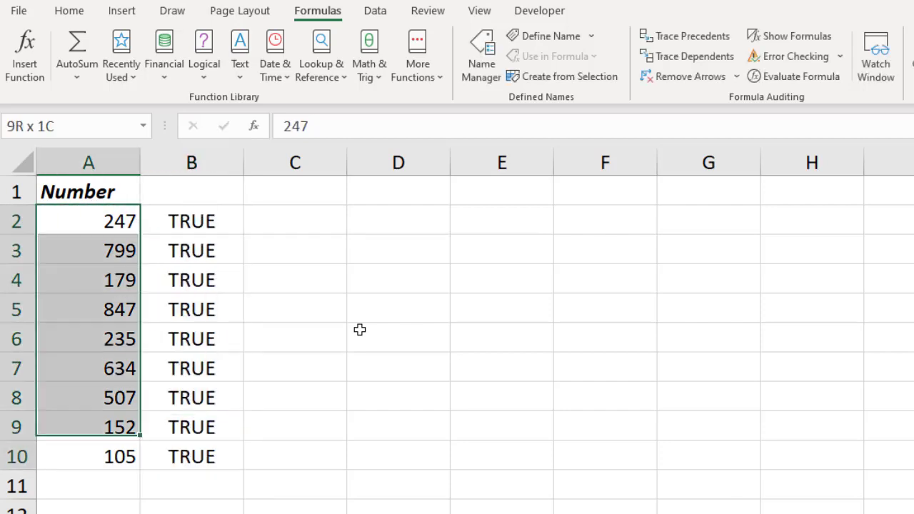
pyautogui.hotkey('shift', 'Down')
pyautogui.press('Right')
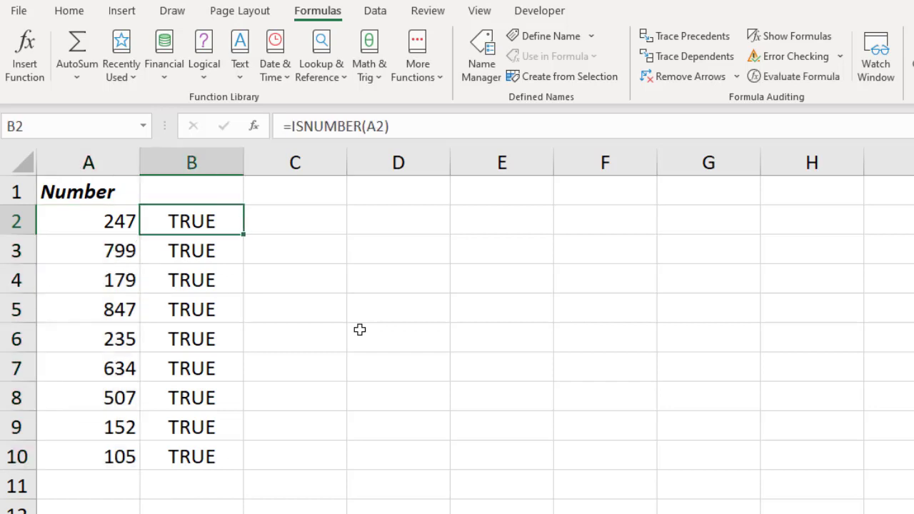
pyautogui.hotkey('ctrl', 'shift', 'Down')
pyautogui.press('Left')
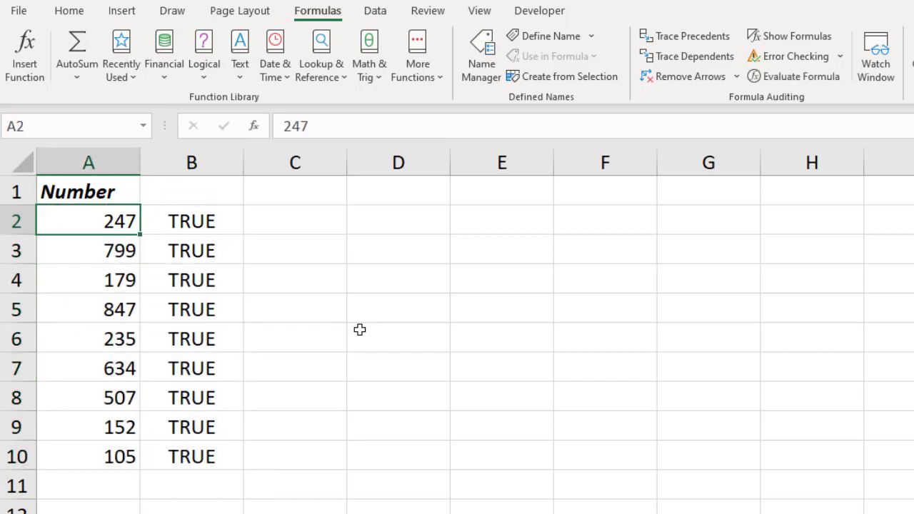
pyautogui.hotkey('ctrl', 'shift', 'Down')
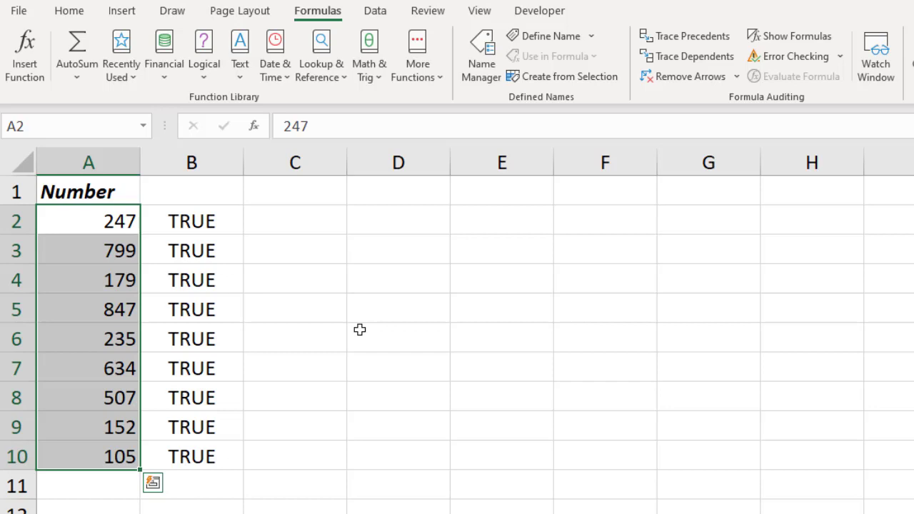
# Step: Enter the heading "Method-1" in C1 and make it bold
pyautogui.press('Right')
pyautogui.press('Right')
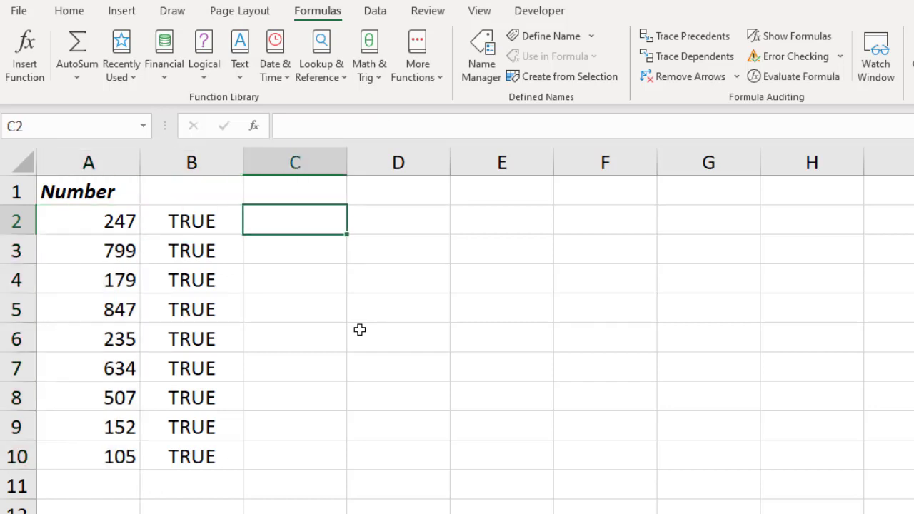
pyautogui.press('Up')
pyautogui.write('Method-1')
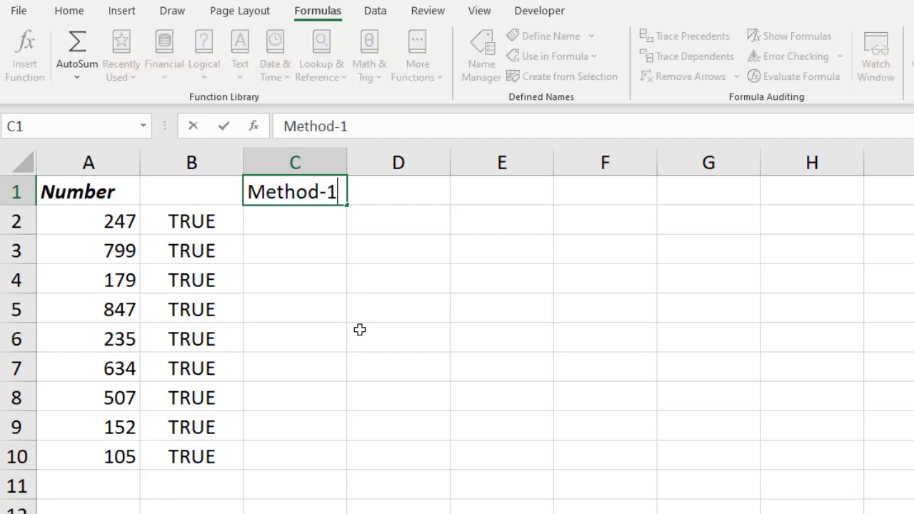
pyautogui.press('Return')
pyautogui.press('Up')
pyautogui.hotkey('ctrl', 'b')
pyautogui.press('Down')
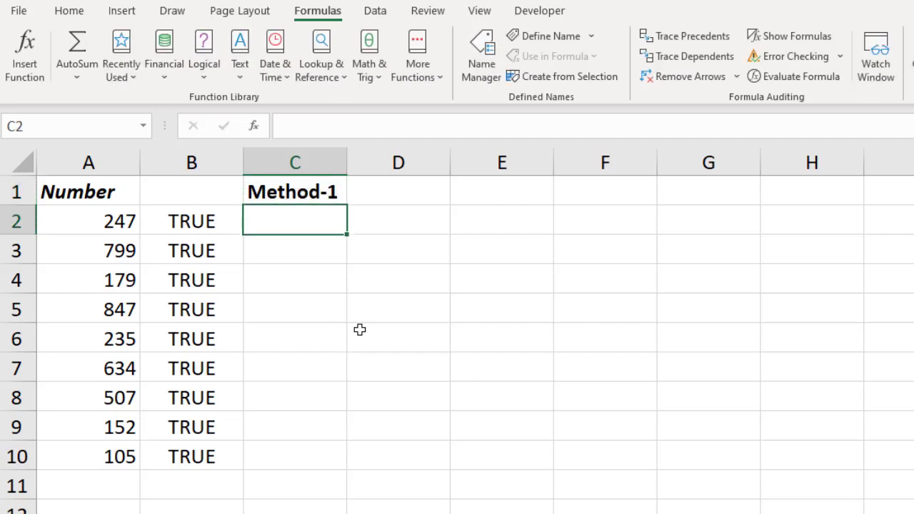
# Step: Enter the formula =A2&"" in C2 to convert the first number to text
pyautogui.write('=')
pyautogui.press('Left')
pyautogui.press('Left')
pyautogui.write('&')
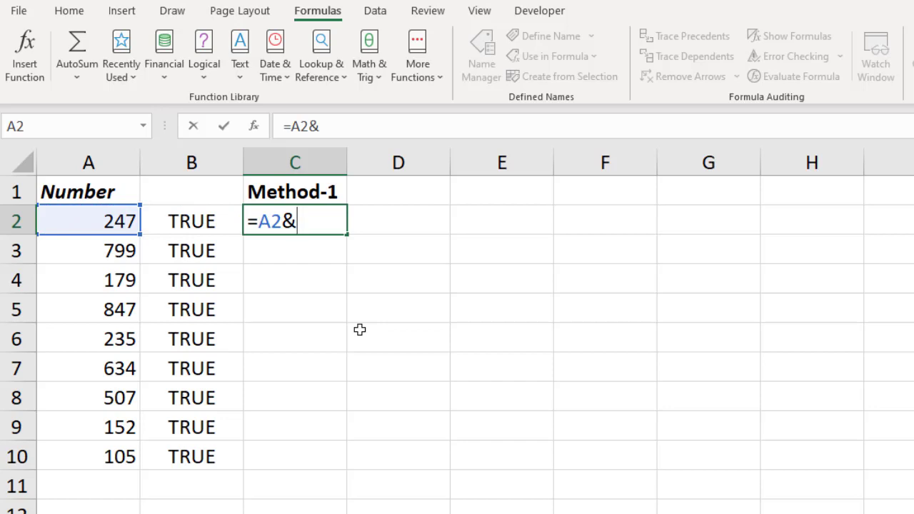
pyautogui.write('""')
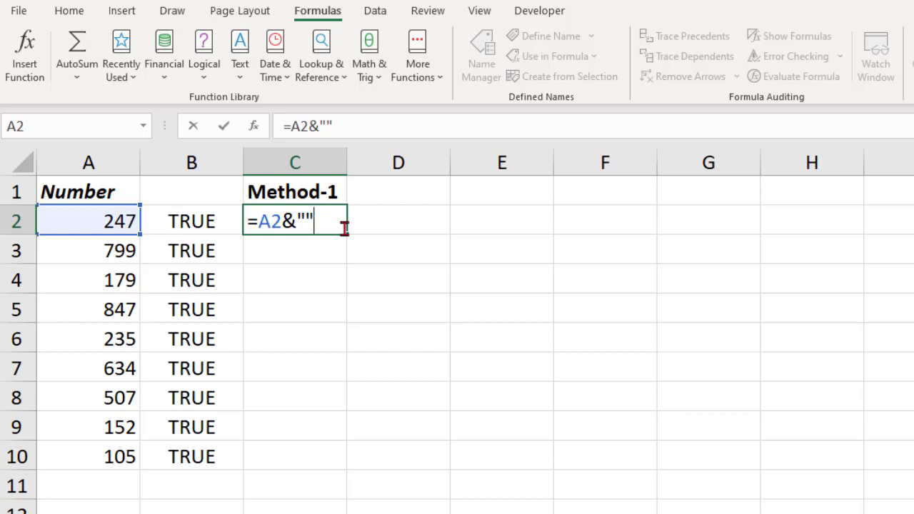
pyautogui.press('Return')
# Step: Copy the text-conversion formula from C2 down to C3:C10
pyautogui.press('Up')
pyautogui.hotkey('ctrl', 'c')
pyautogui.press('Left')
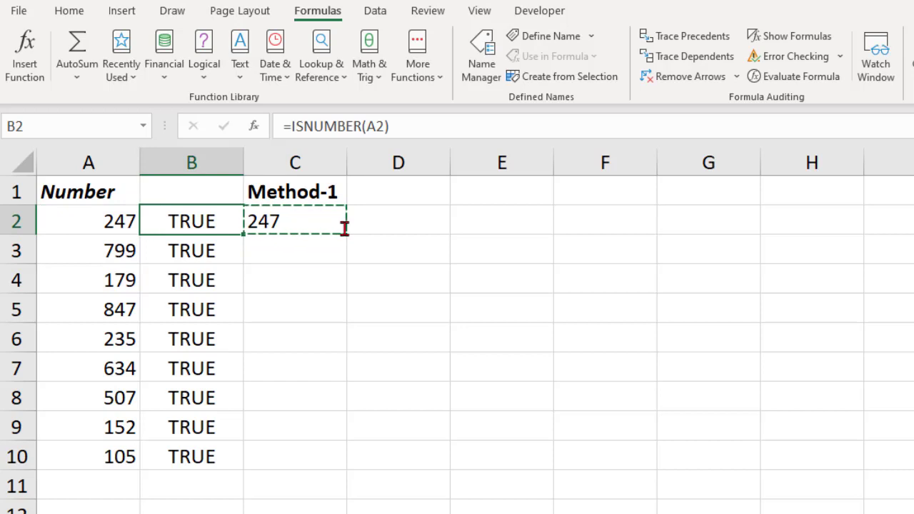
pyautogui.hotkey('ctrl', 'Down')
pyautogui.press('Right')
pyautogui.hotkey('shift', 'Up')
pyautogui.hotkey('shift', 'Up')
pyautogui.hotkey('shift', 'Up')
pyautogui.hotkey('shift', 'Up')
pyautogui.hotkey('shift', 'Up')
pyautogui.hotkey('shift', 'Up')
pyautogui.hotkey('shift', 'Up')
pyautogui.hotkey('ctrl', 'v')
pyautogui.hotkey('ctrl', 'Up')
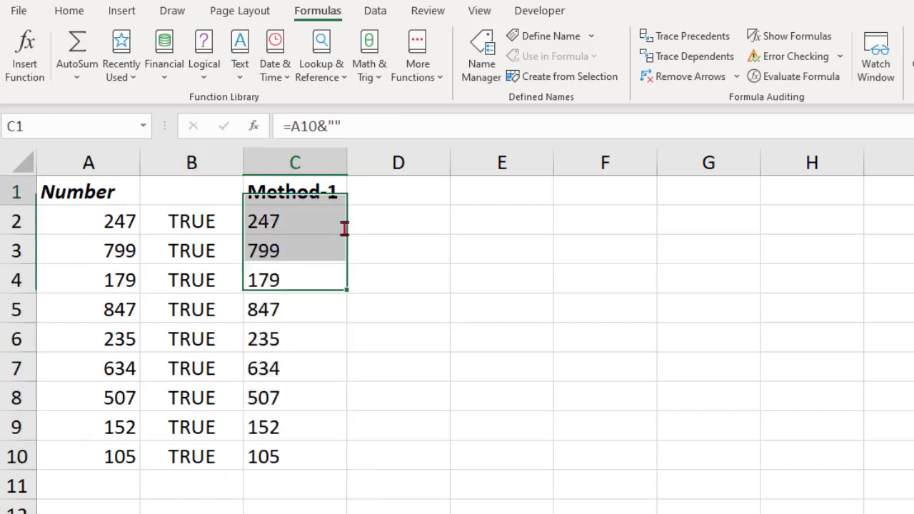
# Step: Enter the formula =ISTEXT(C2) in D2 to check whether the converted entry is text
pyautogui.press('Down')
pyautogui.press('Right')
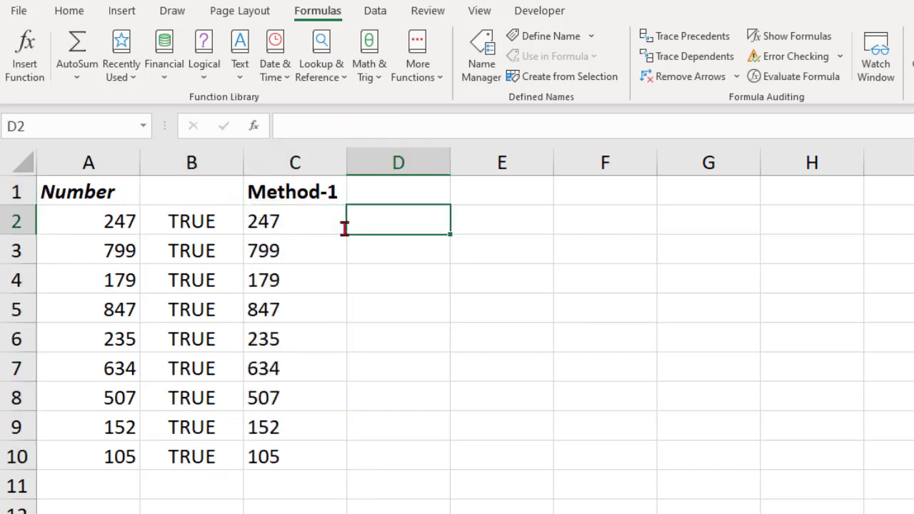
pyautogui.press('F2')
pyautogui.write('=istr')
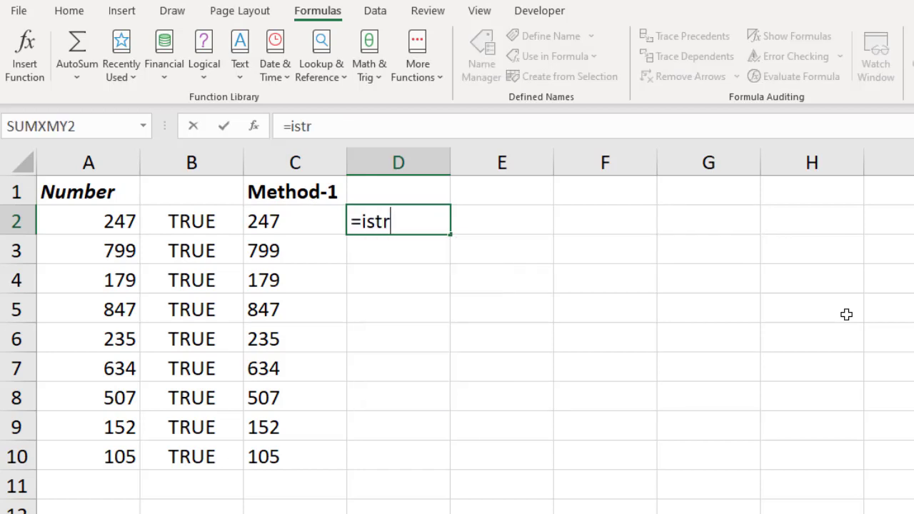
pyautogui.press('BackSpace')
pyautogui.write('e')
pyautogui.press('Tab')
pyautogui.press('Left')
pyautogui.press('Return')
# Step: Copy the ISTEXT formula from D2 down to D3:D10
pyautogui.press('Up')
pyautogui.hotkey('ctrl', 'c')
pyautogui.press('Left')
pyautogui.hotkey('ctrl', 'Down')
pyautogui.press('Right')
pyautogui.hotkey('ctrl', 'shift', 'Up')
pyautogui.hotkey('shift', 'Down')
pyautogui.hotkey('ctrl', 'v')
pyautogui.press('Up')
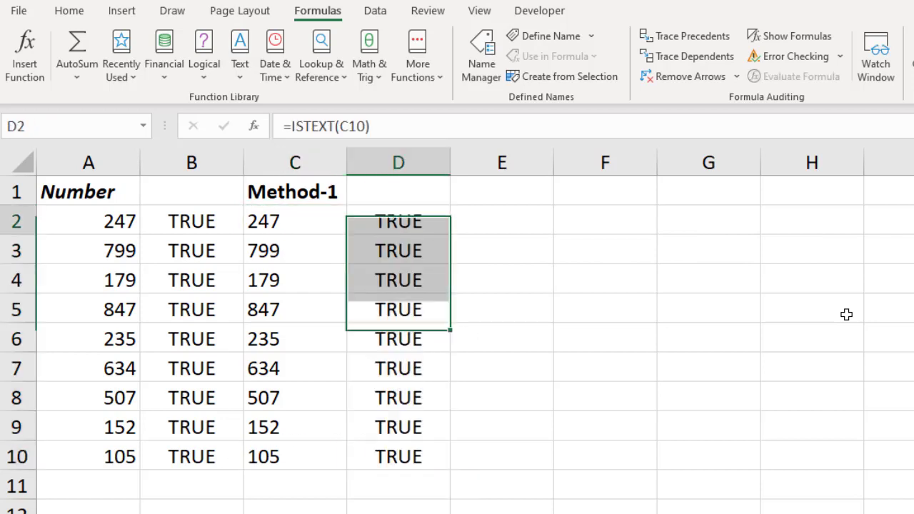
# Step: Start a CONCATENATE formula in E2
pyautogui.press('Right')
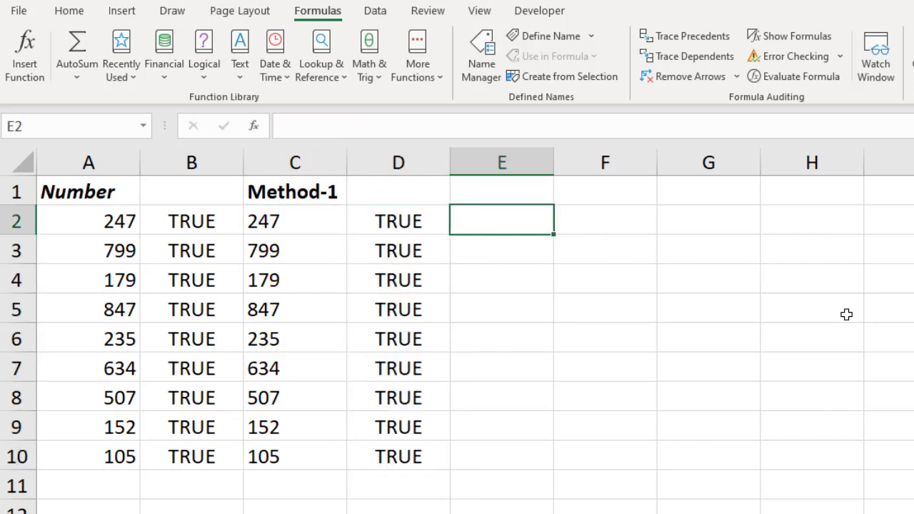
pyautogui.write('=con')
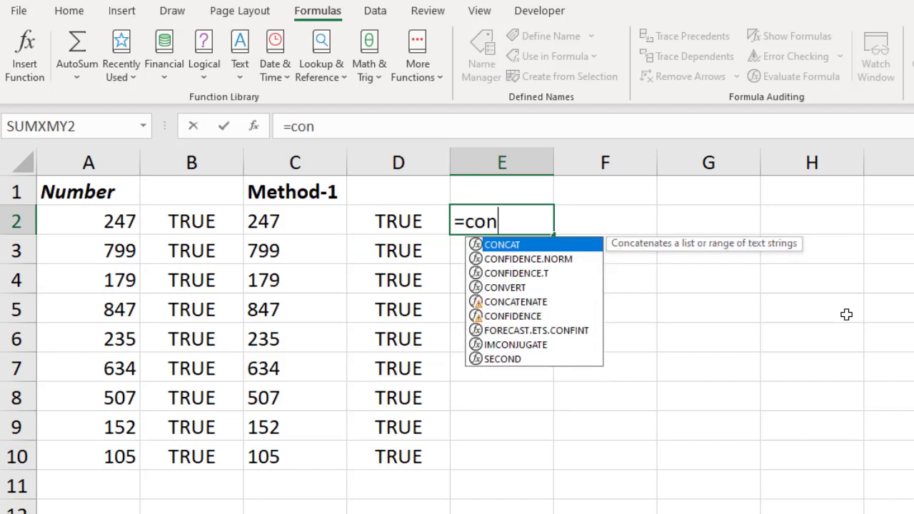
pyautogui.press('Down')
pyautogui.press('Down')
pyautogui.press('Down')
pyautogui.press('Down')
pyautogui.press('Tab')
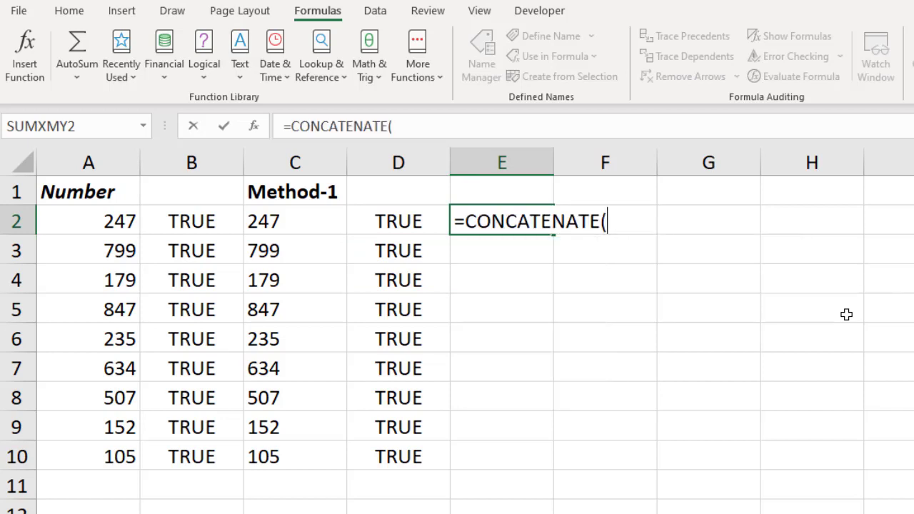
# Step: Swap the function in the unfinished E2 formula to CONCAT and back to CONCATENATE
pyautogui.press('BackSpace')
pyautogui.press('BackSpace')
pyautogui.press('BackSpace')
pyautogui.press('BackSpace')
pyautogui.press('BackSpace')
pyautogui.press('BackSpace')
pyautogui.press('Tab')
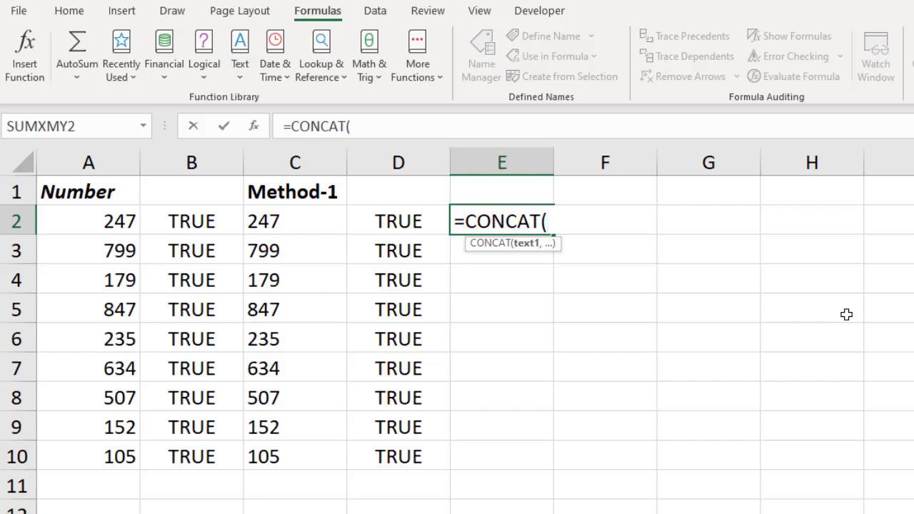
pyautogui.press('BackSpace')
pyautogui.press('Down')
pyautogui.press('Tab')
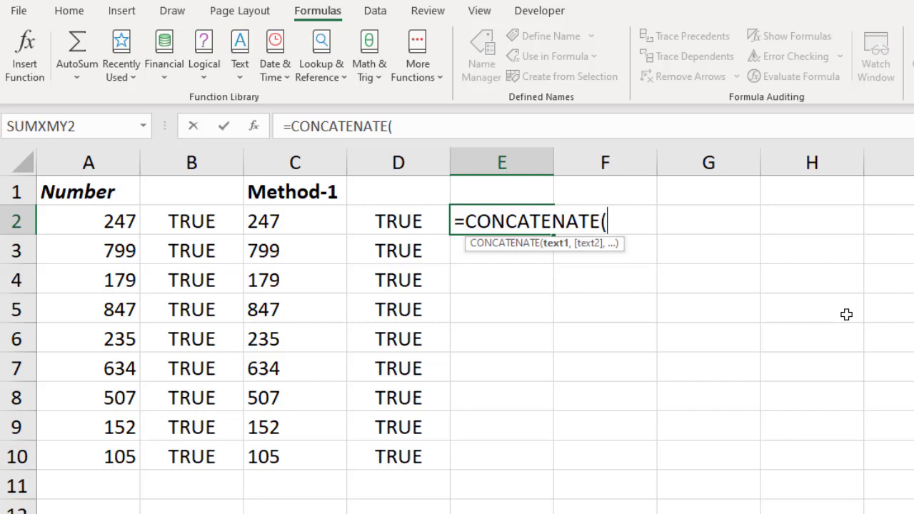
# Step: Complete the formula in E2 as =CONCATENATE(A2) to convert the first number to text
pyautogui.press('Left')
pyautogui.press('Left')
pyautogui.press('Left')
pyautogui.press('Left')
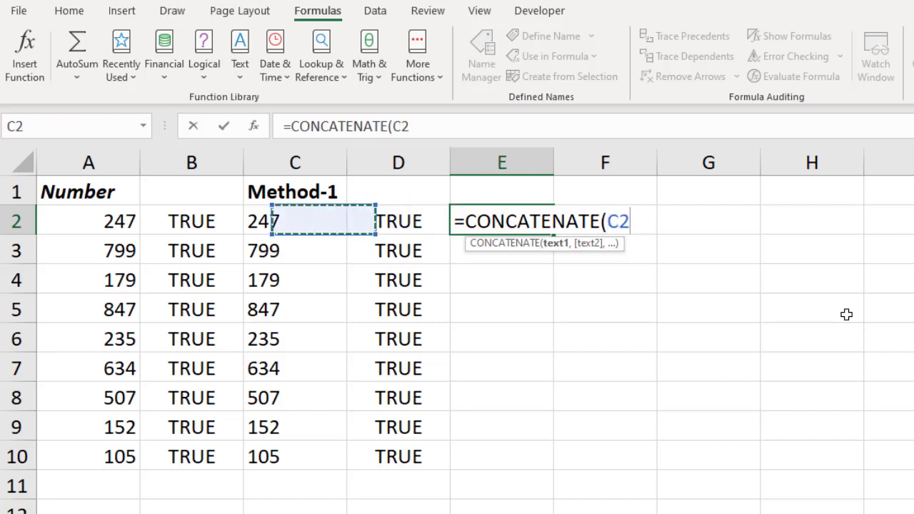
pyautogui.write(')')
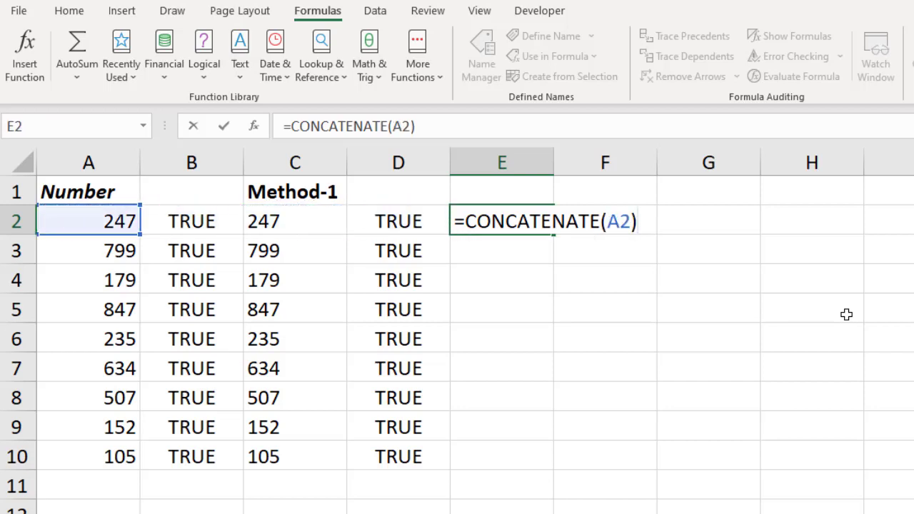
pyautogui.press('Return')
# Step: Copy the CONCATENATE formula from E2 down to E3:E10
pyautogui.press('Up')
pyautogui.hotkey('ctrl', 'c')
pyautogui.press('Left')
pyautogui.hotkey('ctrl', 'Down')
pyautogui.press('Right')
pyautogui.hotkey('ctrl', 'shift', 'Up')
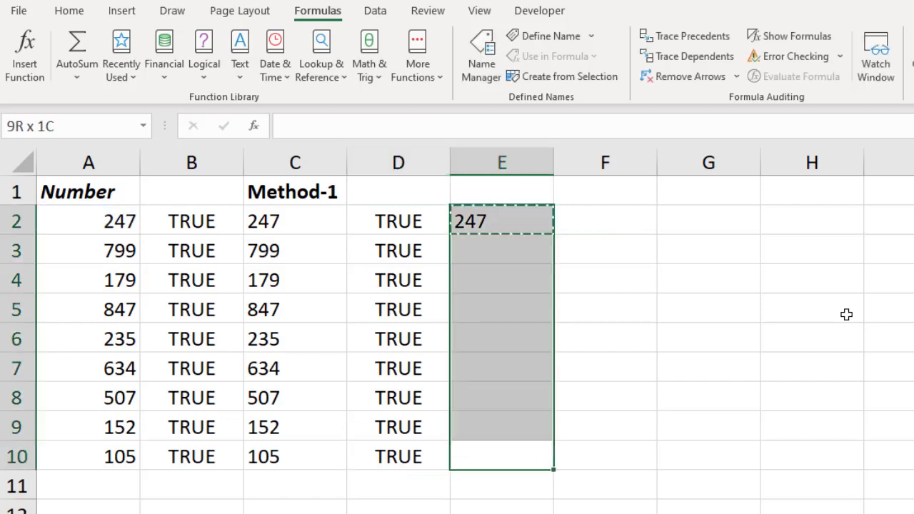
pyautogui.hotkey('ctrl', 'v')
pyautogui.hotkey('ctrl', 'Up')
# Step: Enter the formula =ISTEXT(E2) in F2 to check whether the concatenated entry is text
pyautogui.press('Right')
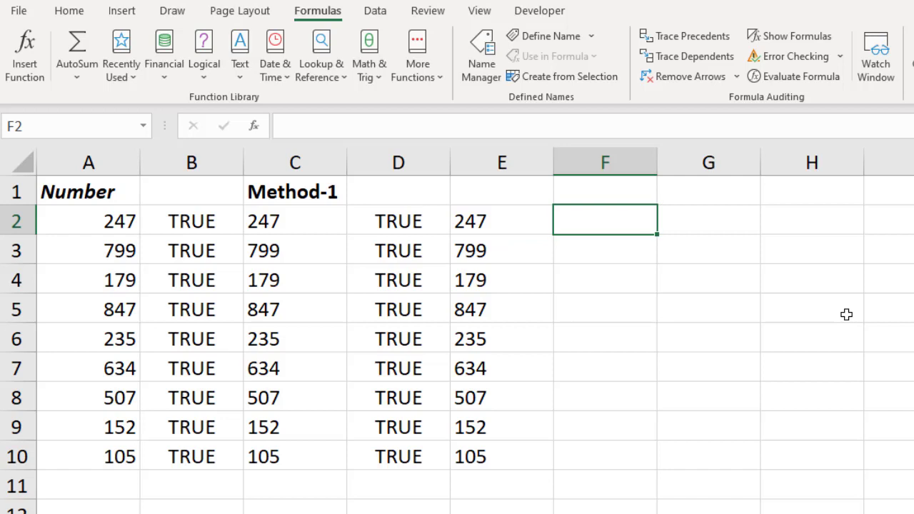
pyautogui.write('=iste')
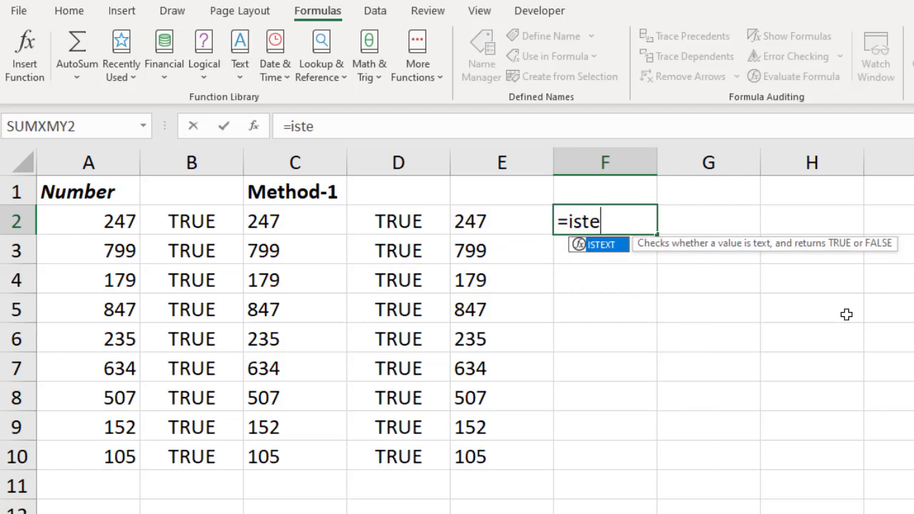
pyautogui.press('Tab')
pyautogui.press('Left')
pyautogui.press('Return')
# Step: Copy the ISTEXT formula from F2 down to F3:F10
pyautogui.press('Up')
pyautogui.hotkey('ctrl', 'c')
pyautogui.press('Left')
pyautogui.hotkey('ctrl', 'Down')
pyautogui.press('Right')
pyautogui.hotkey('shift', 'Up')
pyautogui.hotkey('shift', 'Down')
pyautogui.hotkey('shift', 'Up')
pyautogui.hotkey('shift', 'Up')
pyautogui.hotkey('shift', 'Up')
pyautogui.hotkey('shift', 'Up')
pyautogui.hotkey('shift', 'Up')
pyautogui.hotkey('shift', 'Up')
pyautogui.hotkey('shift', 'Up')
pyautogui.hotkey('ctrl', 'v')
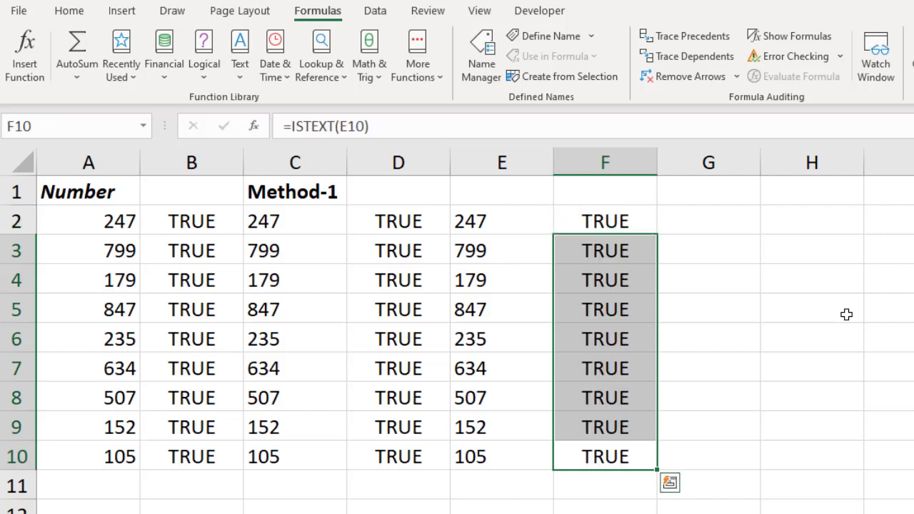
pyautogui.press('Escape')
pyautogui.hotkey('ctrl', 'Up')
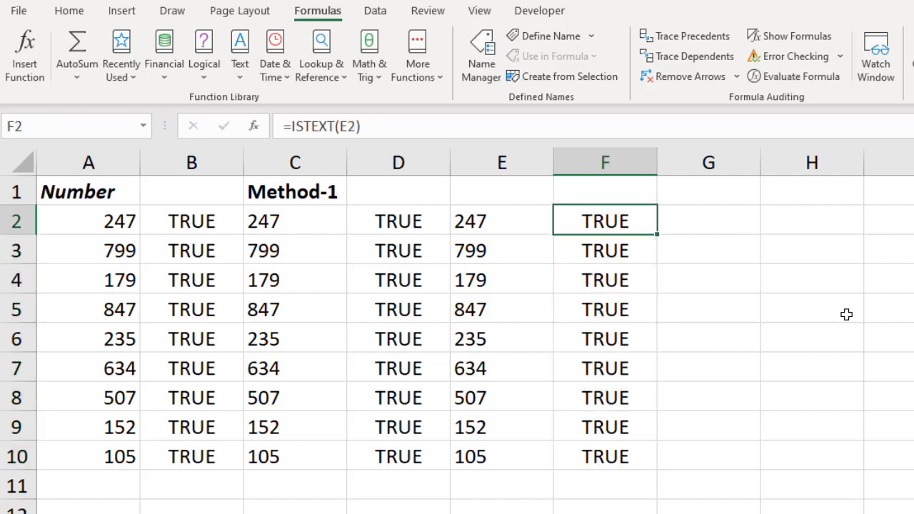
pyautogui.press('Left')
pyautogui.press('Left')
pyautogui.press('Right')
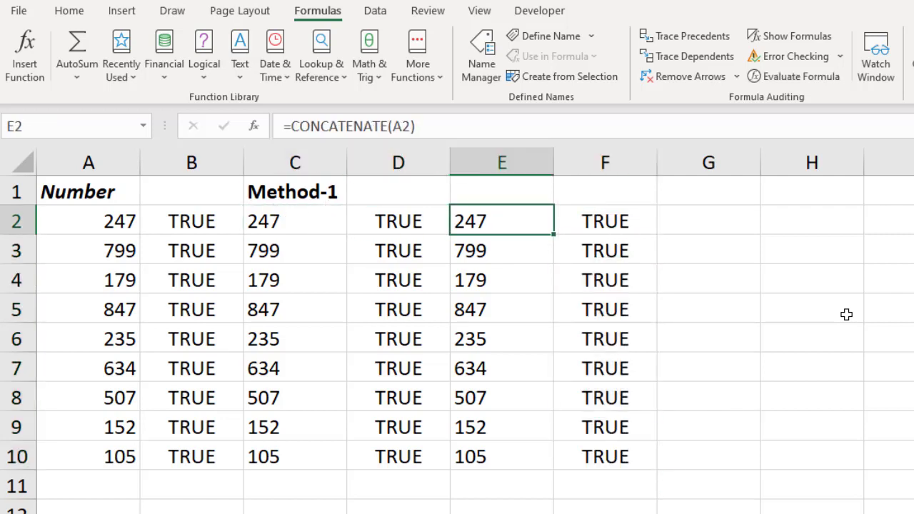
pyautogui.press('Left')
pyautogui.press('Left')
pyautogui.press('Left')
pyautogui.press('Left')
pyautogui.hotkey('ctrl', 'shift', 'Down')
pyautogui.hotkey('ctrl', 'c')
pyautogui.hotkey('ctrl', 'v')
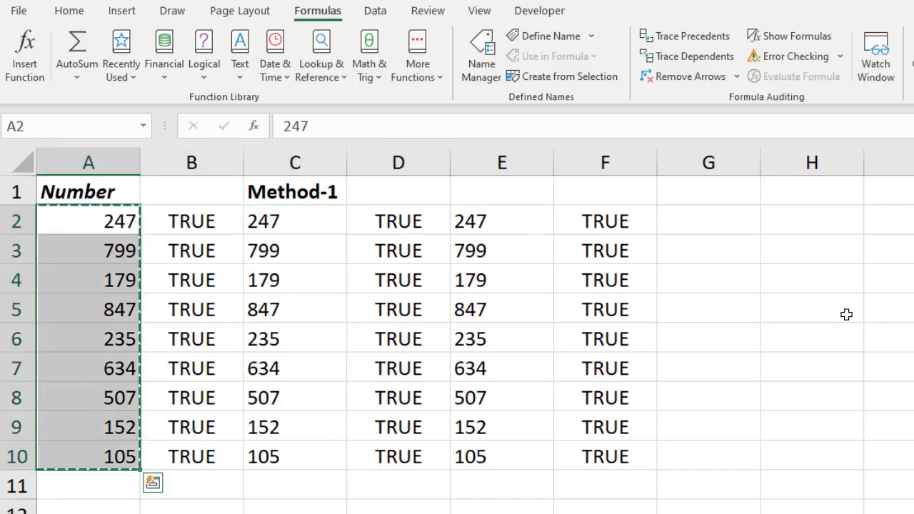
pyautogui.press('Escape')
# Step: Enter a heading for the second method in G1
pyautogui.press('Right')
pyautogui.press('Right')
pyautogui.press('Right')
pyautogui.press('Right')
pyautogui.press('Right')
pyautogui.press('Right')
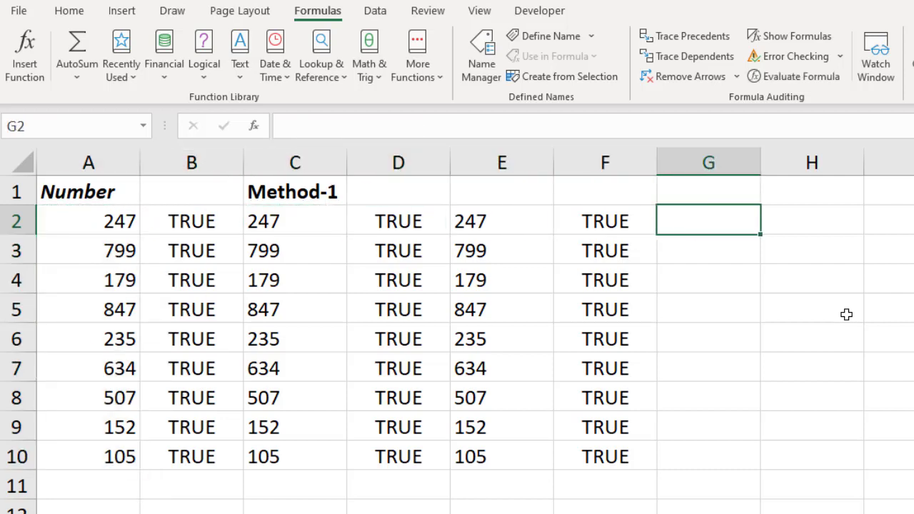
pyautogui.press('Up')
pyautogui.write('Mathod')
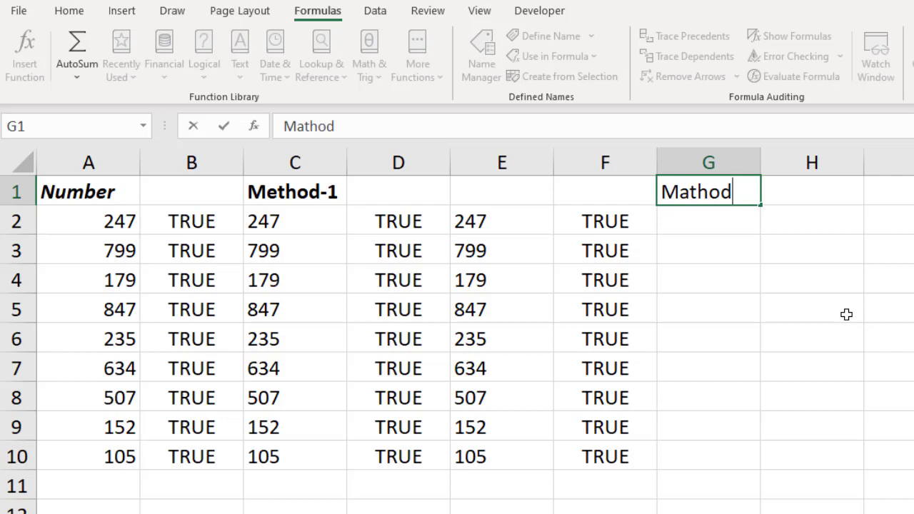
pyautogui.write('-2')
pyautogui.press('Return')
# Step: Correct the spelling of the heading in G1 so it reads Method-2
pyautogui.press('Up')
pyautogui.press('F2')
pyautogui.press('Left')
pyautogui.press('Left')
pyautogui.press('Left')
pyautogui.press('Left')
pyautogui.press('Left')
pyautogui.press('Left')
pyautogui.press('BackSpace')
pyautogui.write('e')
pyautogui.press('Return')
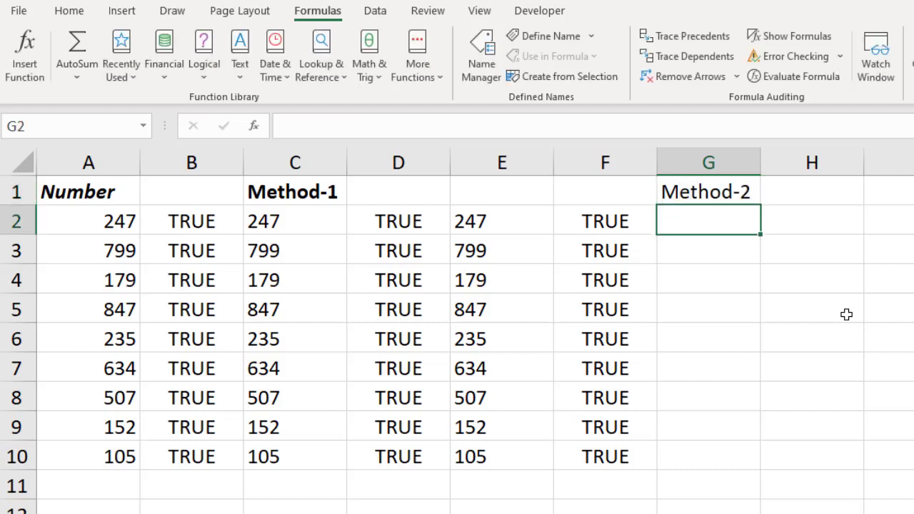
# Step: Format the Method-2 heading in G1 as bold and italic
pyautogui.press('Up')
pyautogui.hotkey('ctrl', 'b')
pyautogui.hotkey('ctrl', 'i')
# Step: Enter the formula =TEXT(A2,"#,##,##,##0") in G2 to convert the first number to formatted text
pyautogui.press('Down')
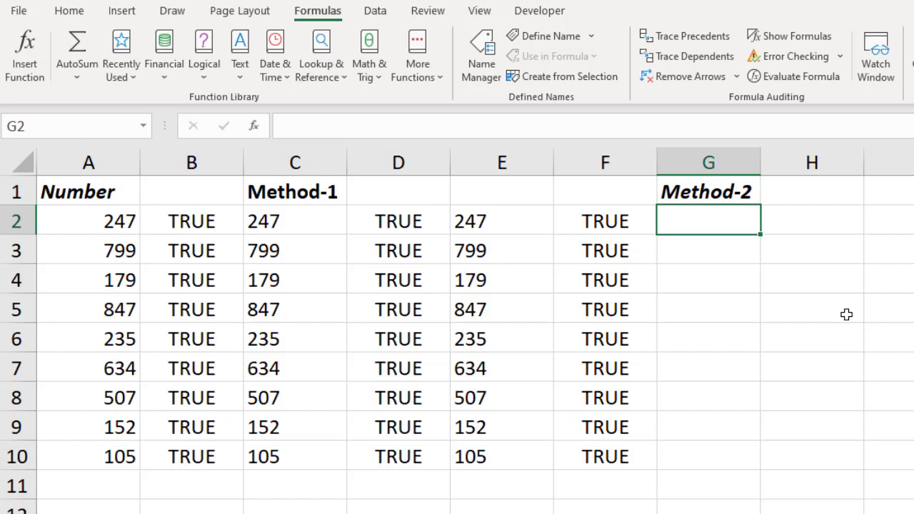
pyautogui.write('=tex')
pyautogui.press('Tab')
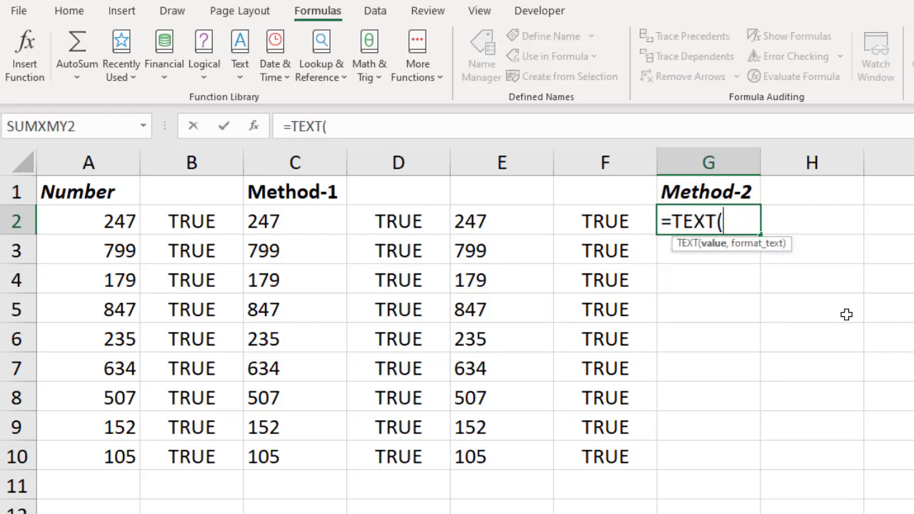
pyautogui.press('Left')
pyautogui.press('Left')
pyautogui.press('Left')
pyautogui.press('Left')
pyautogui.press('Left')
pyautogui.press('Left')
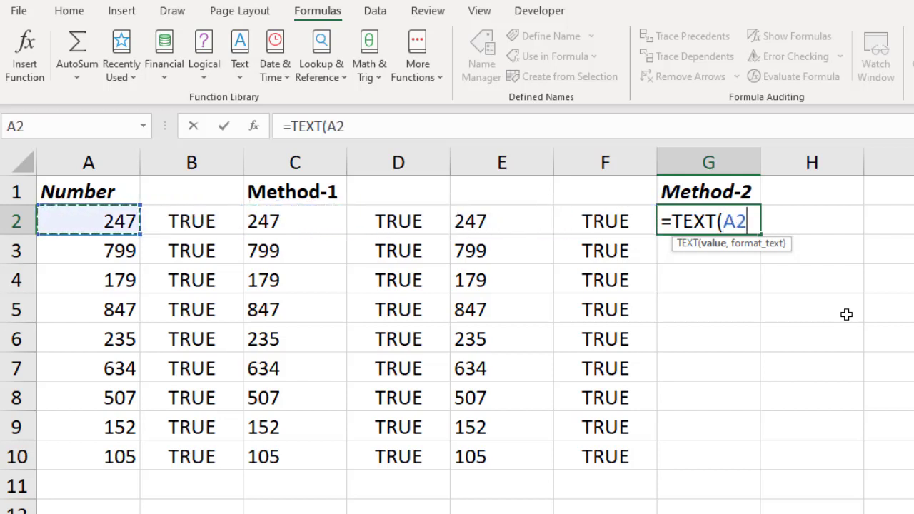
pyautogui.write(',"')
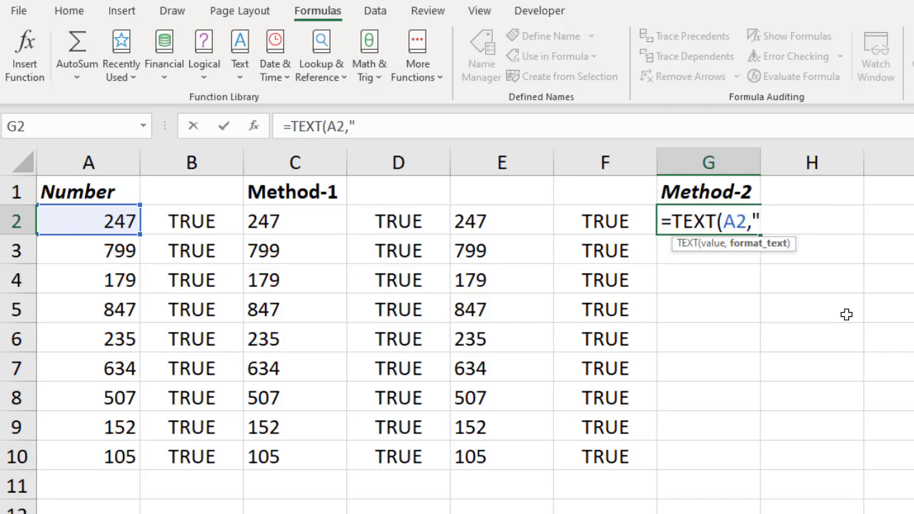
pyautogui.write('#,##,##,#')
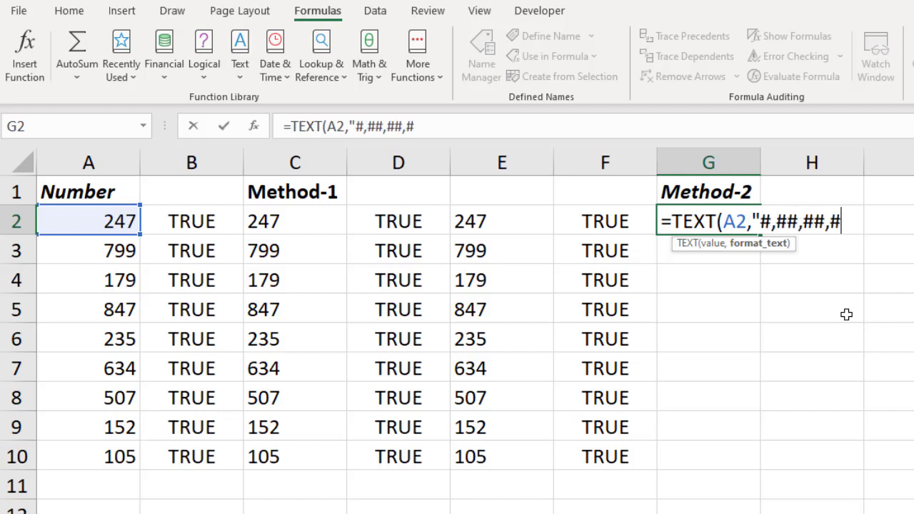
pyautogui.write('0.00')
pyautogui.press('BackSpace')
pyautogui.press('BackSpace')
pyautogui.press('BackSpace')
pyautogui.write('")')
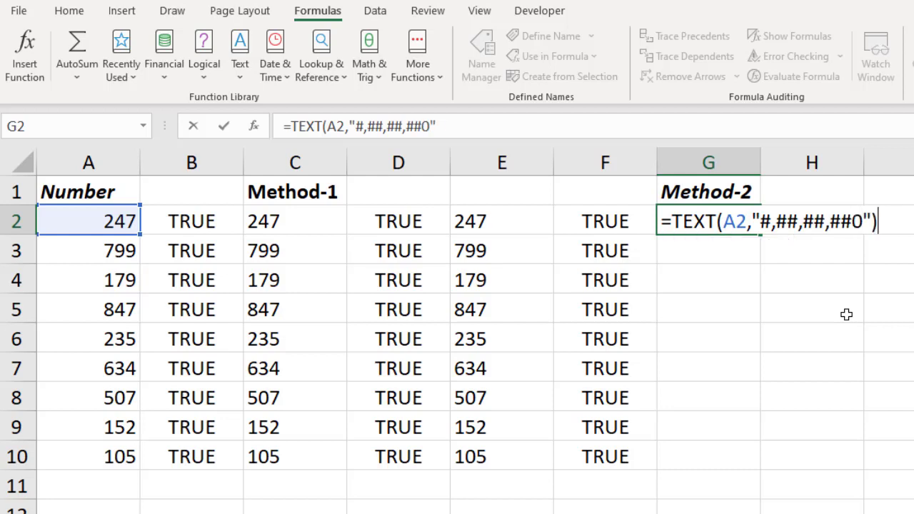
pyautogui.press('Return')
# Step: Copy the TEXT formula from G2 down to G3:G10
pyautogui.press('Up')
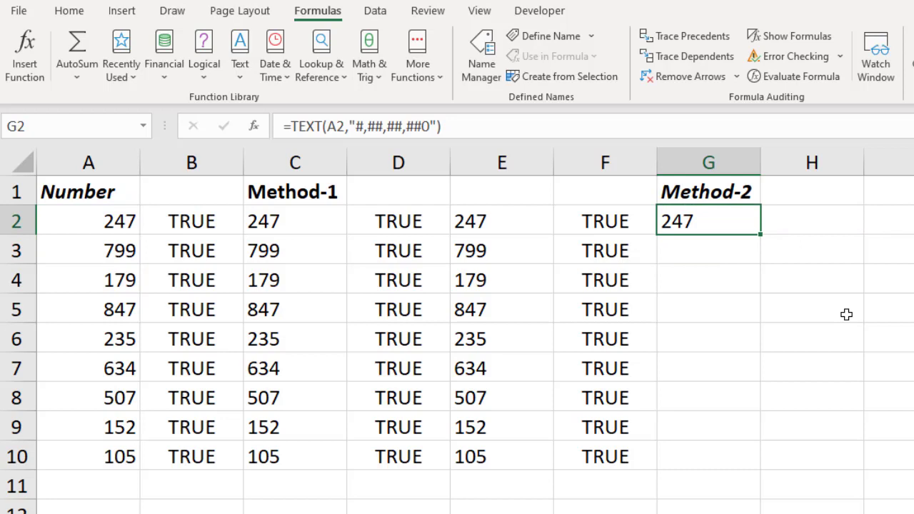
pyautogui.hotkey('ctrl', 'c')
pyautogui.press('Left')
pyautogui.hotkey('ctrl', 'Down')
pyautogui.press('Right')
pyautogui.hotkey('ctrl', 'shift', 'Up')
pyautogui.hotkey('ctrl', 'v')
pyautogui.hotkey('ctrl', 'Up')
pyautogui.press('Down')
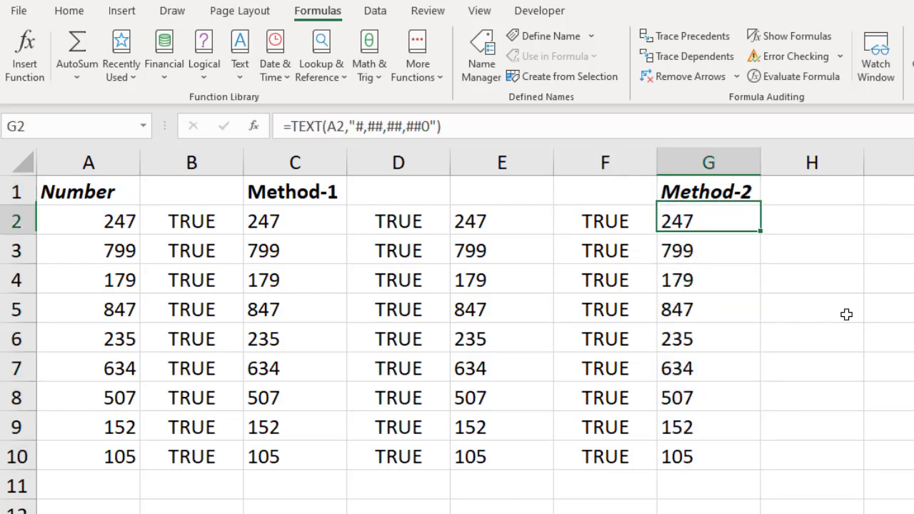
# Step: Enter the formula =ISTEXT(G2) in H2 to check whether the TEXT result is text
pyautogui.press('Right')
pyautogui.write('=iste')
pyautogui.press('Tab')
pyautogui.press('Left')
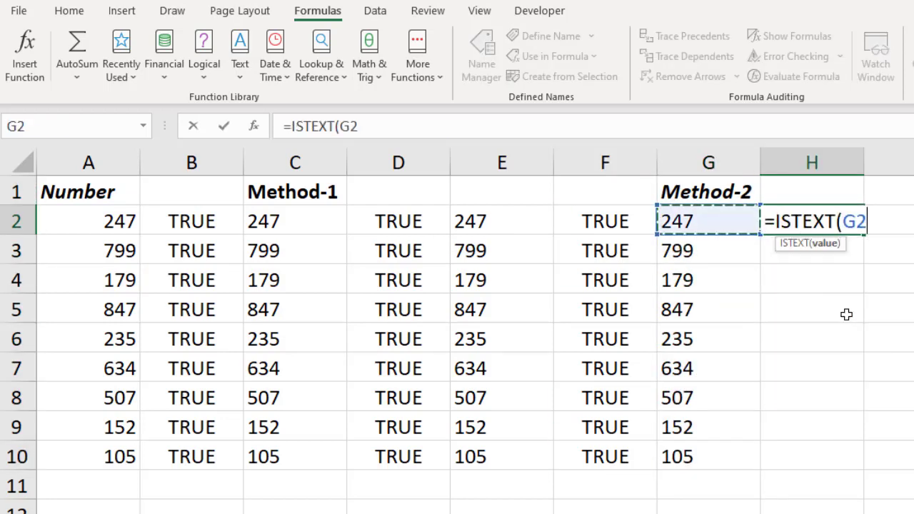
pyautogui.press('Return')
# Step: Copy the ISTEXT formula from H2 down to H3:H10
pyautogui.press('Up')
pyautogui.hotkey('ctrl', 'c')
pyautogui.press('Left')
pyautogui.hotkey('ctrl', 'Down')
pyautogui.press('Right')
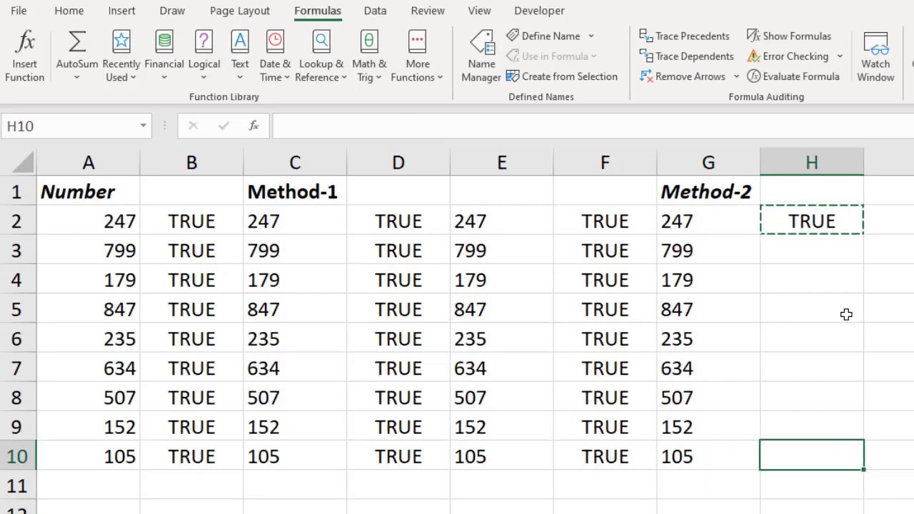
pyautogui.hotkey('ctrl', 'shift', 'Up')
pyautogui.hotkey('shift', 'Down')
pyautogui.hotkey('ctrl', 'v')
pyautogui.hotkey('ctrl', 'Up')
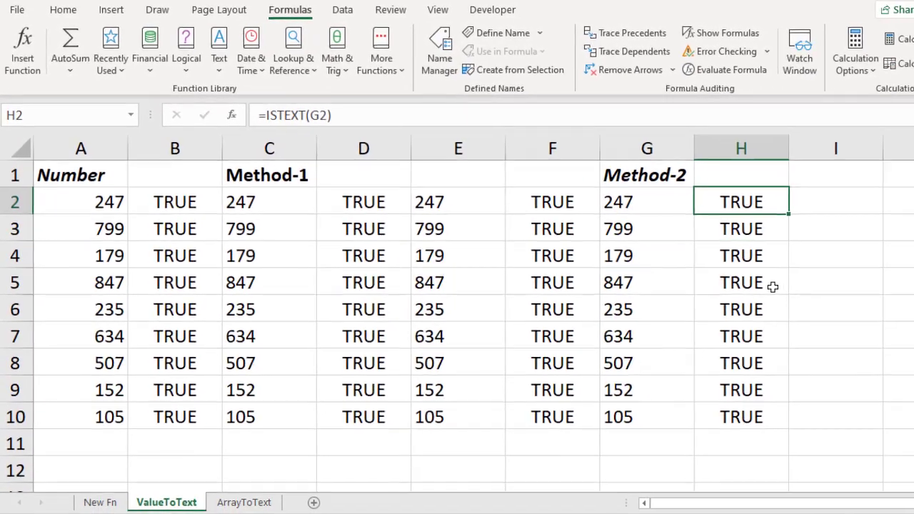
pyautogui.hotkey('ctrl', 'Left')
pyautogui.hotkey('ctrl', 'shift', 'Down')
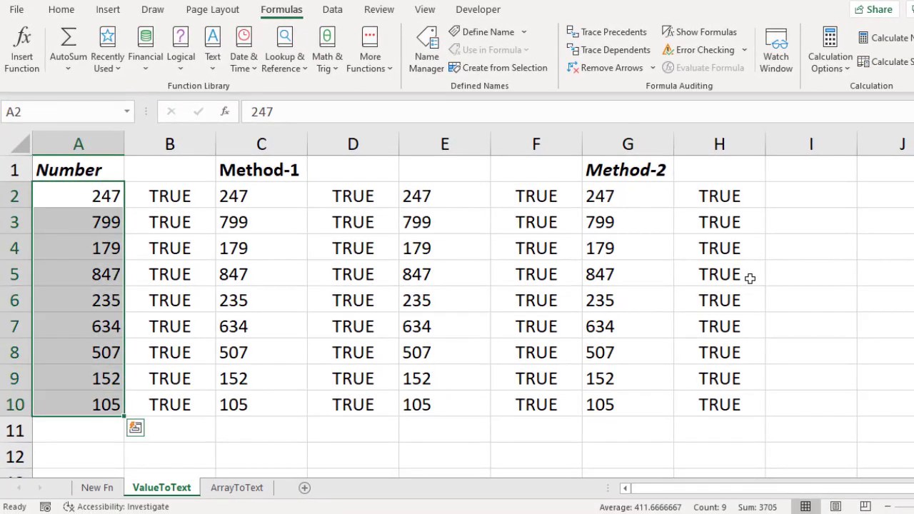
pyautogui.hotkey('ctrl', 'c')
pyautogui.press('Right')
pyautogui.press('Right')
pyautogui.press('Right')
pyautogui.press('Right')
pyautogui.press('Right')
pyautogui.press('Right')
pyautogui.press('Right')
pyautogui.press('Right')
pyautogui.press('Return')
pyautogui.press('Delete')
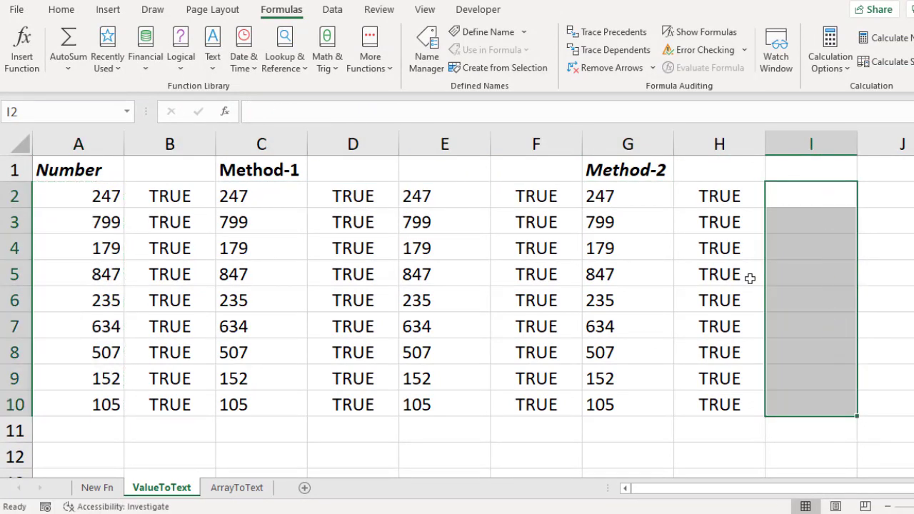
# Step: Convert A2:A10 with Text to Columns as delimited data, using the Text column format and destination I2
pyautogui.press('Left')
pyautogui.hotkey('ctrl', 'Left')
pyautogui.hotkey('ctrl', 'shift', 'Down')
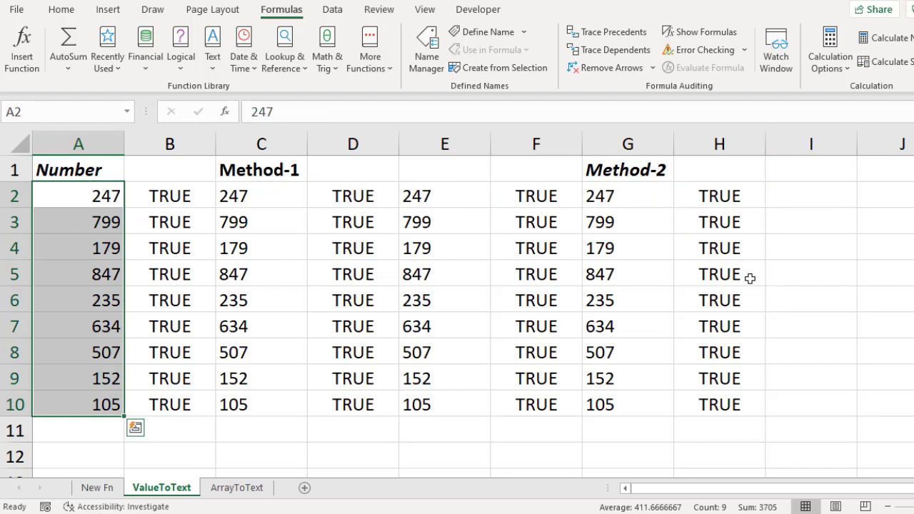
pyautogui.click(336, 12)
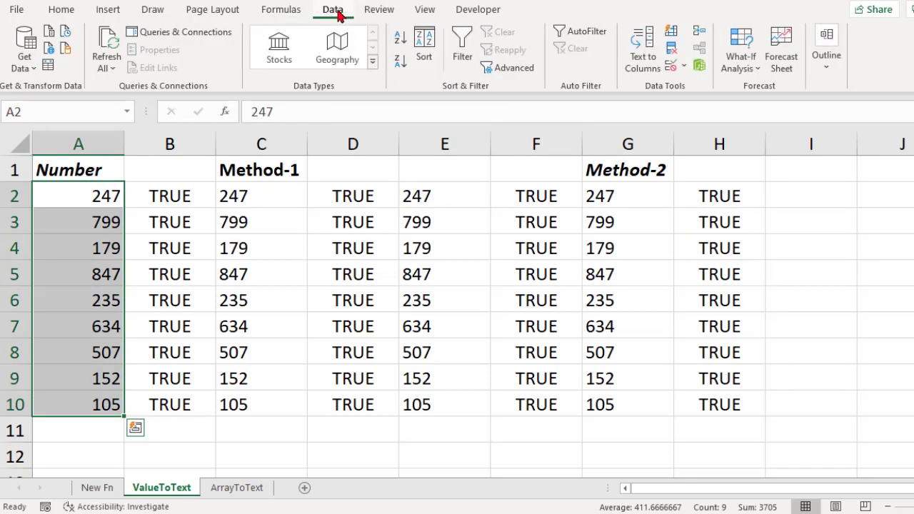
pyautogui.click(642, 57)
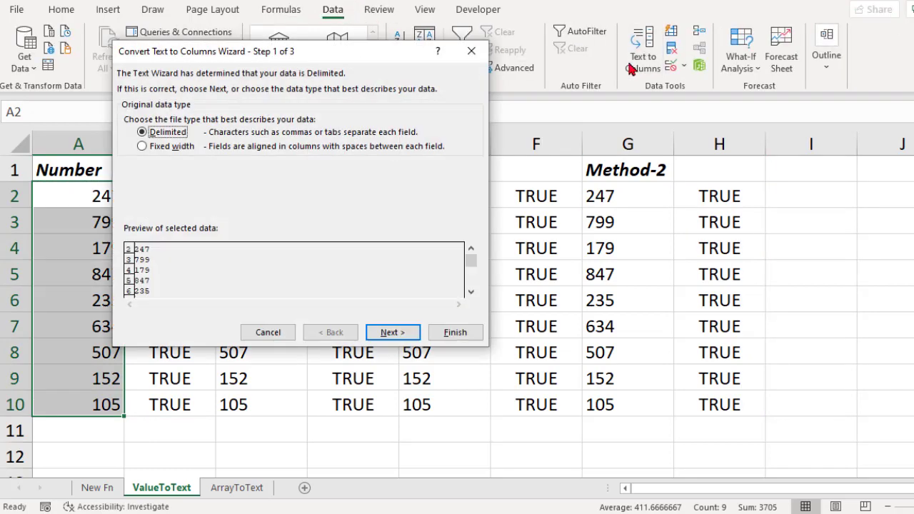
pyautogui.click(393, 333)
pyautogui.click(393, 334)
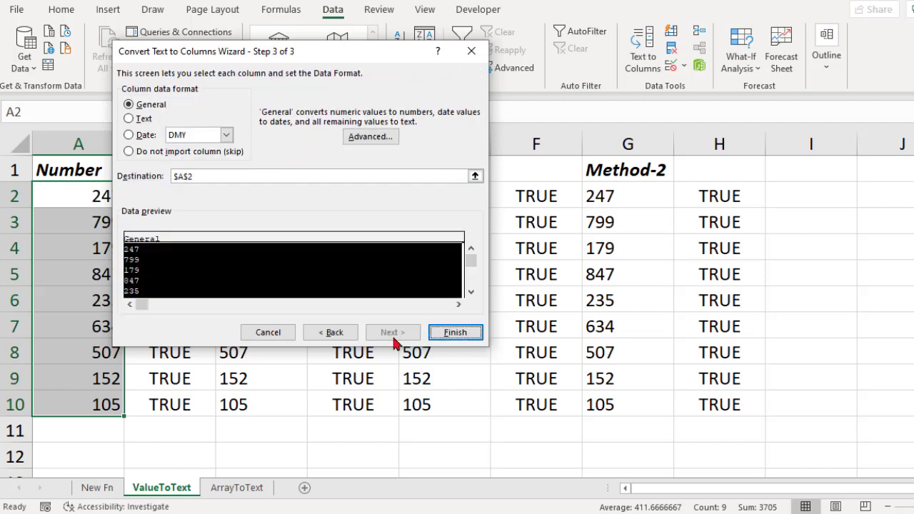
pyautogui.click(140, 120)
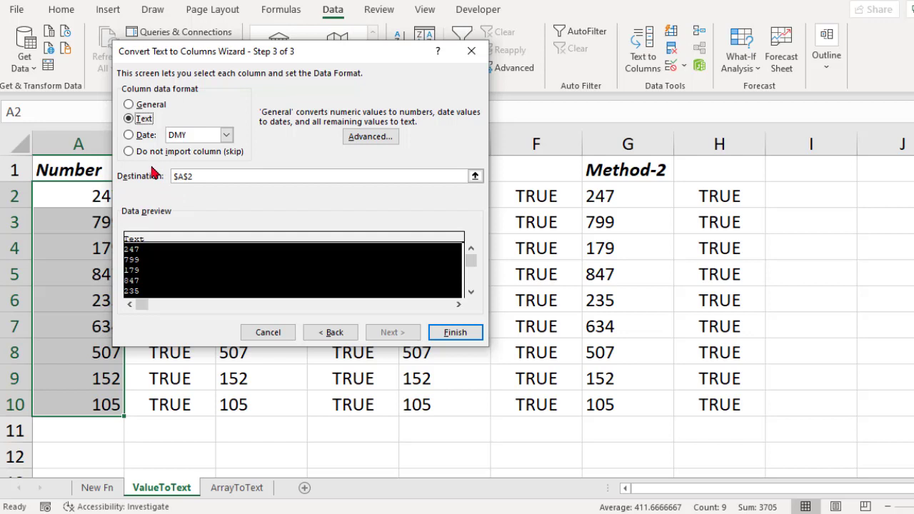
pyautogui.click(476, 176)
pyautogui.click(788, 195)
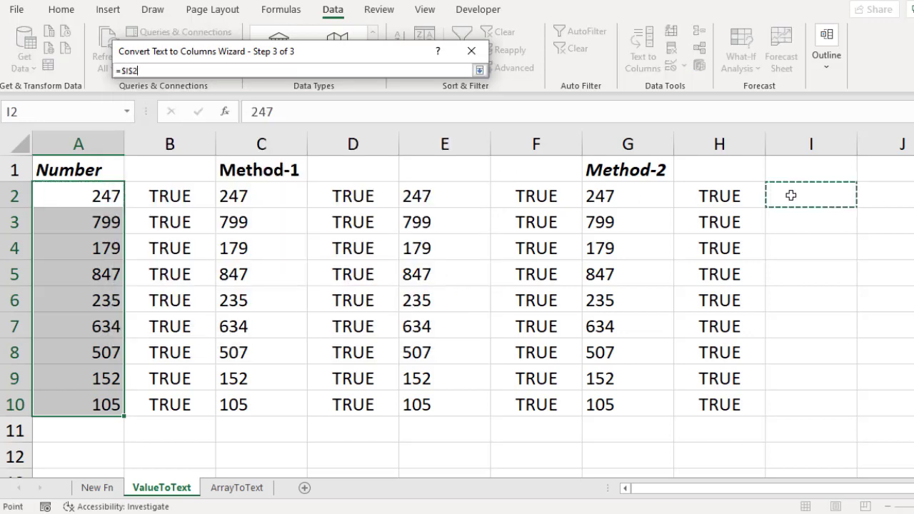
pyautogui.click(480, 71)
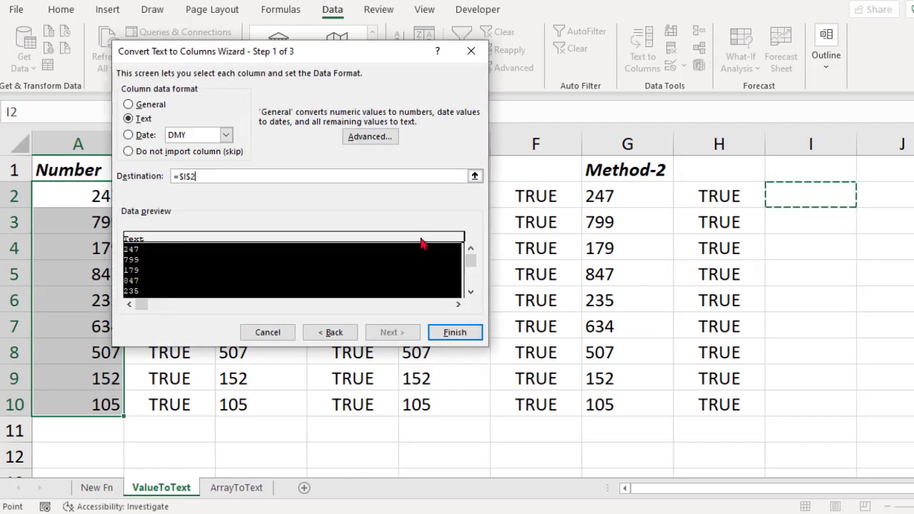
pyautogui.click(457, 330)
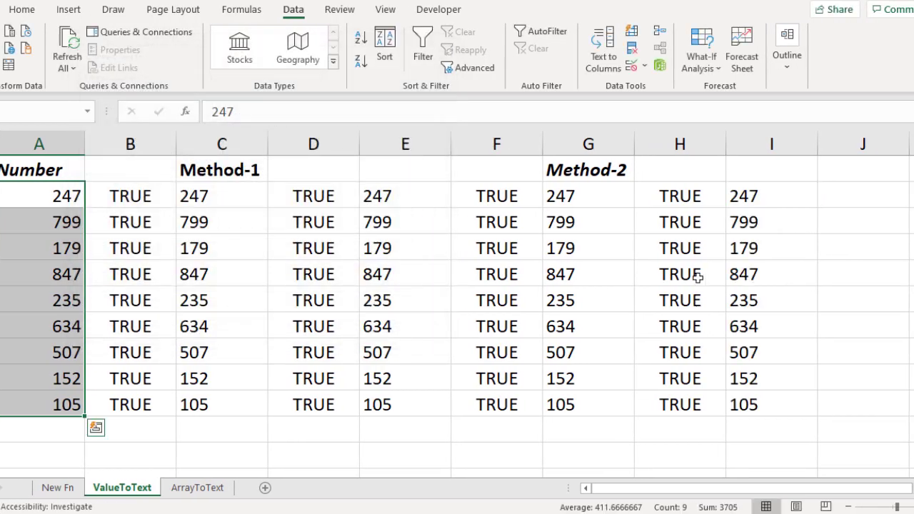
# Step: Enter the formula =ISTEXT(I2) in J2 to check whether the Text to Columns result is text
pyautogui.click(867, 195)
pyautogui.write('=iste')
pyautogui.press('Tab')
pyautogui.write('i2')
pyautogui.hotkey('ctrl', 'Return')
# Step: Copy the ISTEXT formula from J2 down to J3:J10
pyautogui.hotkey('ctrl', 'c')
pyautogui.press('Down')
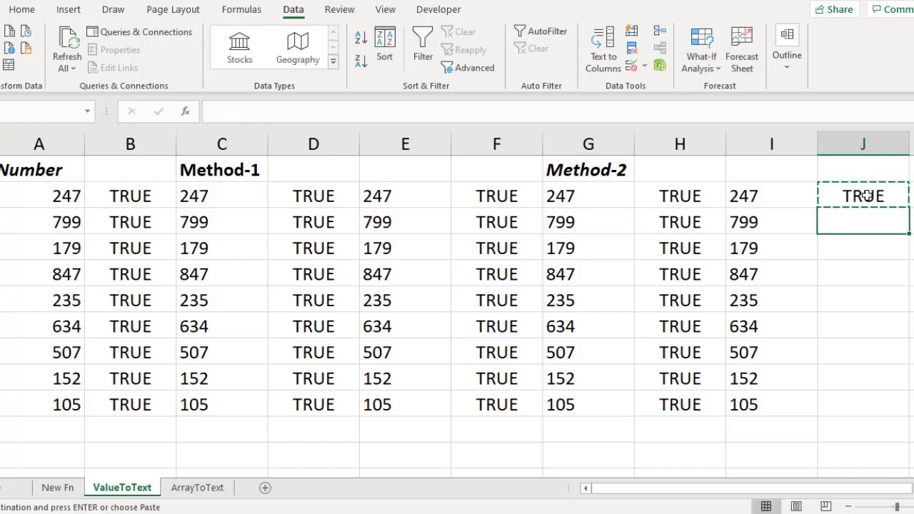
pyautogui.hotkey('shift', 'Down')
pyautogui.hotkey('shift', 'Down')
pyautogui.hotkey('shift', 'Down')
pyautogui.hotkey('shift', 'Down')
pyautogui.hotkey('shift', 'Down')
pyautogui.hotkey('shift', 'Down')
pyautogui.hotkey('shift', 'Down')
pyautogui.press('Return')
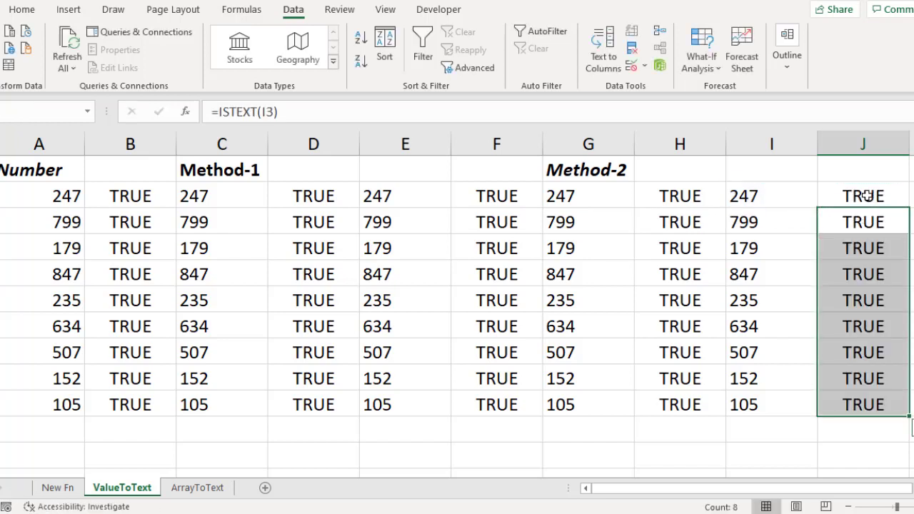
# Step: Freeze the header row and column A by freezing the panes at cell B2
pyautogui.click(867, 195)
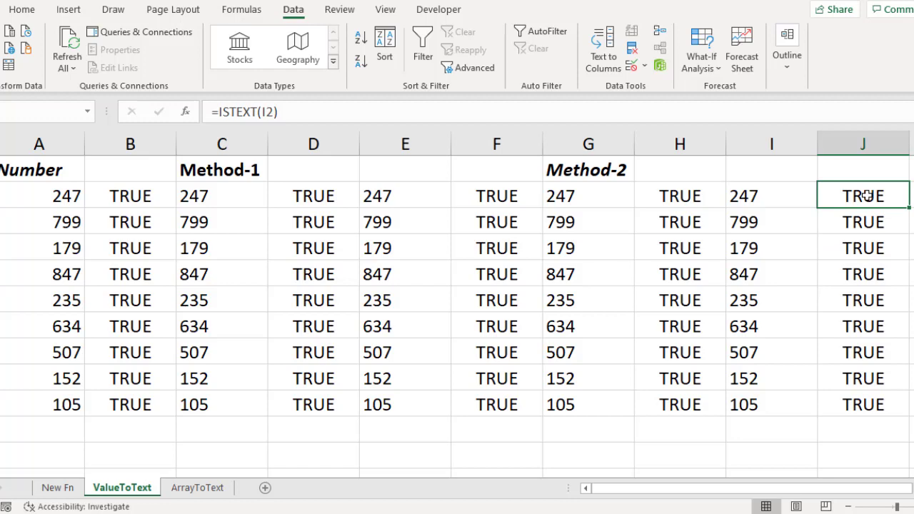
pyautogui.press('Home')
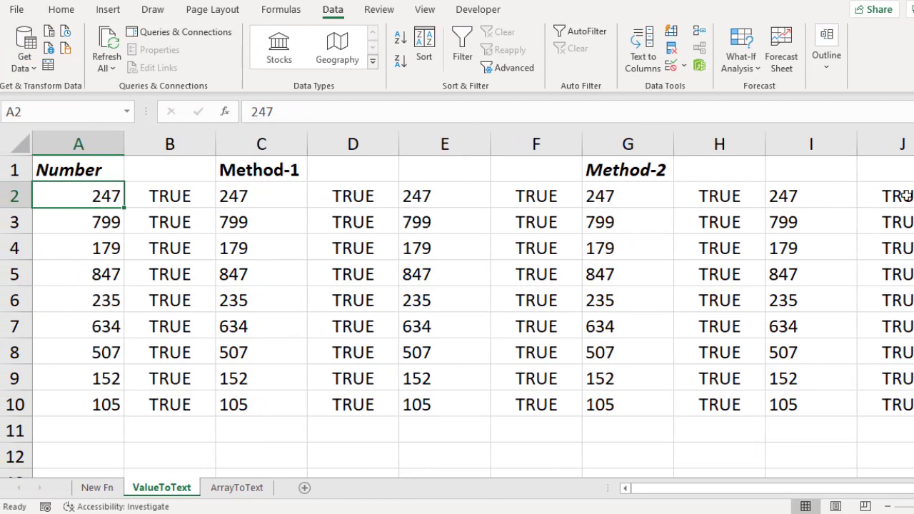
pyautogui.press('Right')
pyautogui.hotkey('alt', 'w')
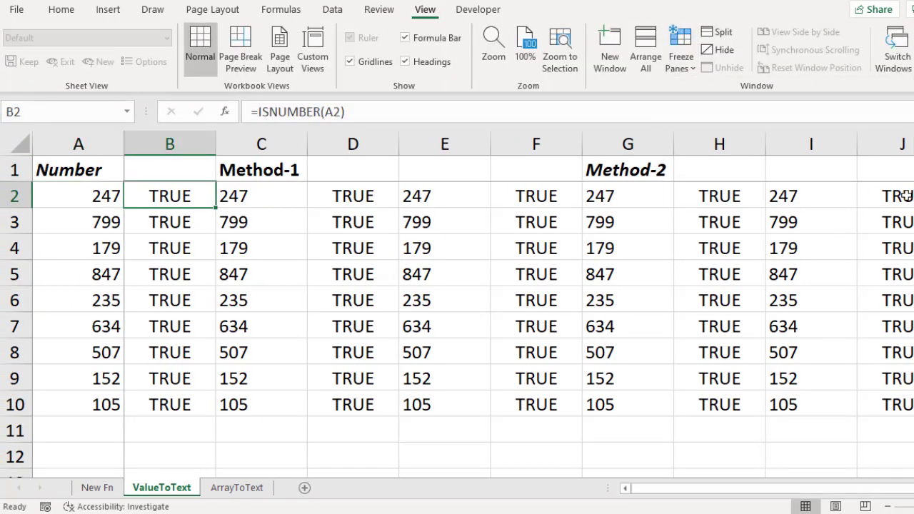
# Step: Enter the formula =VALUETOTEXT(A2) in K2 to convert the first number to text
pyautogui.click(906, 195)
pyautogui.press('Right')
pyautogui.press('Right')
pyautogui.press('Right')
pyautogui.press('Right')
pyautogui.press('Right')
pyautogui.press('Right')
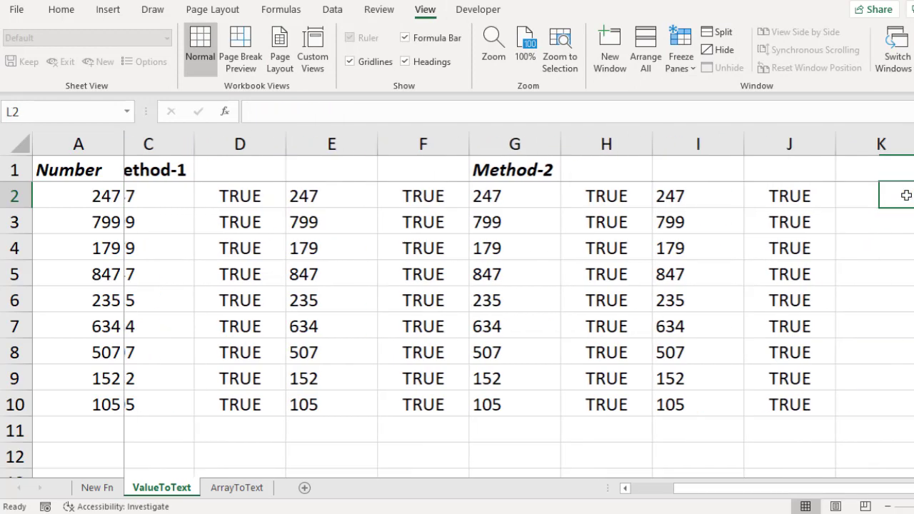
pyautogui.press('Left')
pyautogui.press('Left')
pyautogui.press('Left')
pyautogui.press('Left')
pyautogui.press('Left')
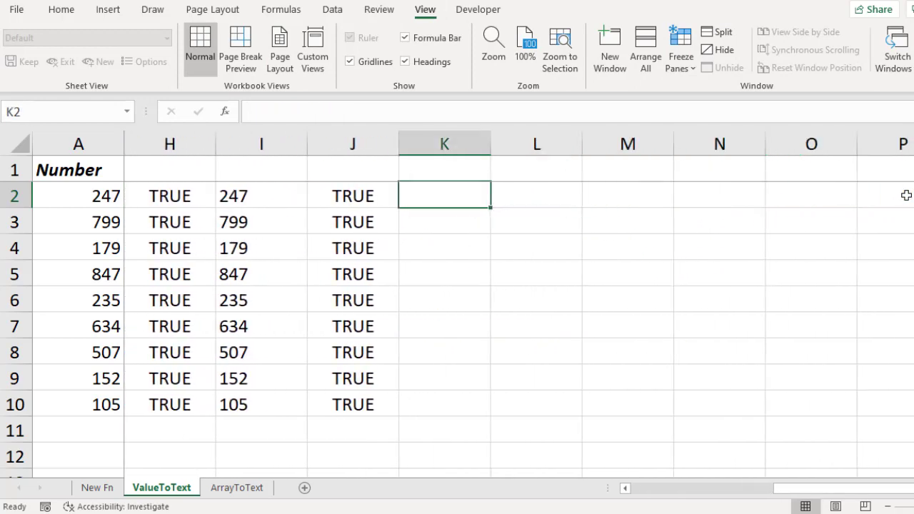
pyautogui.write('=valu')
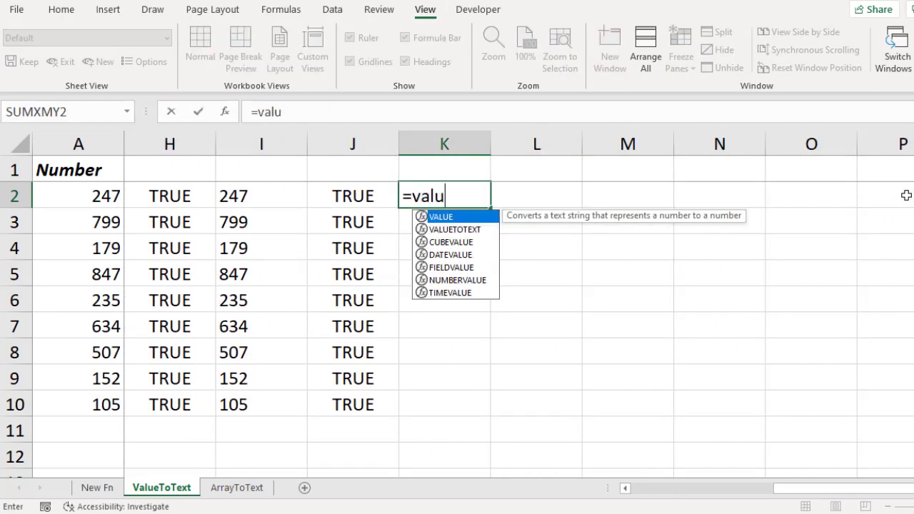
pyautogui.press('Down')
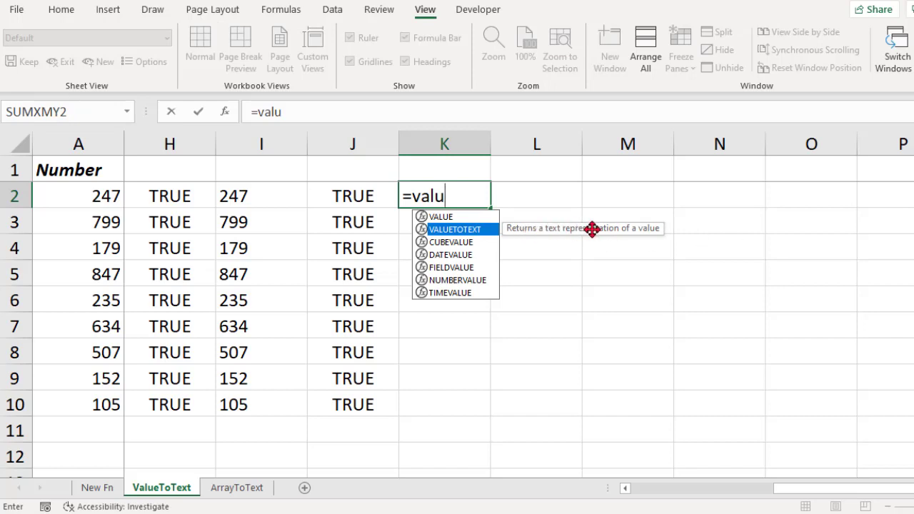
pyautogui.press('Tab')
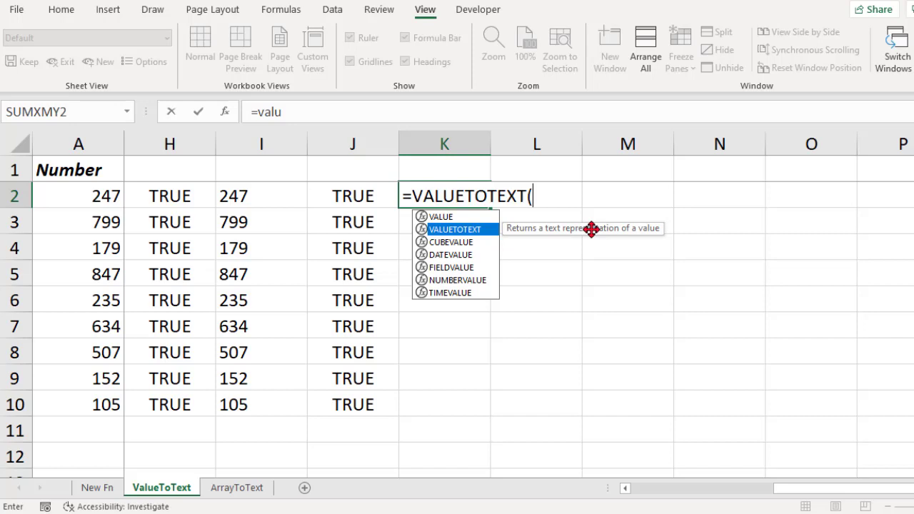
pyautogui.click(112, 200)
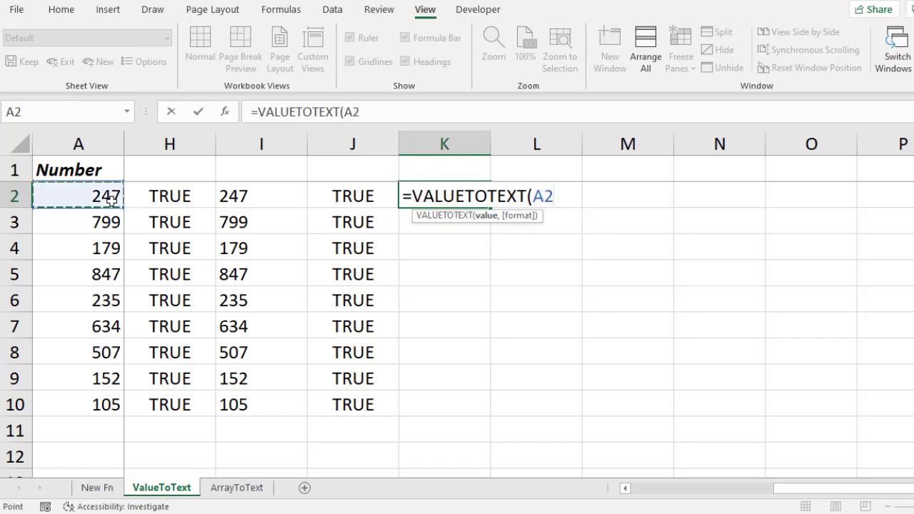
pyautogui.write(')')
pyautogui.press('Return')
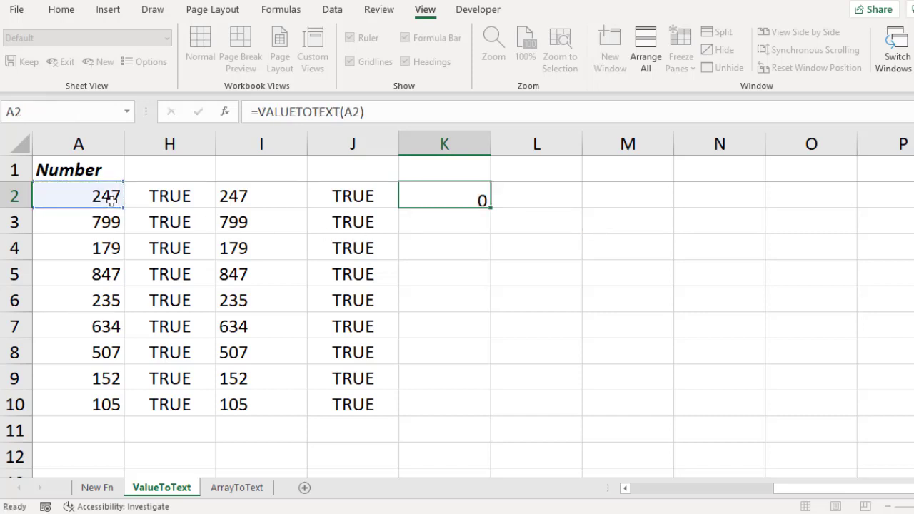
# Step: Copy the VALUETOTEXT formula from K2 down to K3:K10
pyautogui.press('Up')
pyautogui.hotkey('ctrl', 'c')
pyautogui.press('Left')
pyautogui.hotkey('ctrl', 'Down')
pyautogui.press('Right')
pyautogui.hotkey('ctrl', 'shift', 'Up')
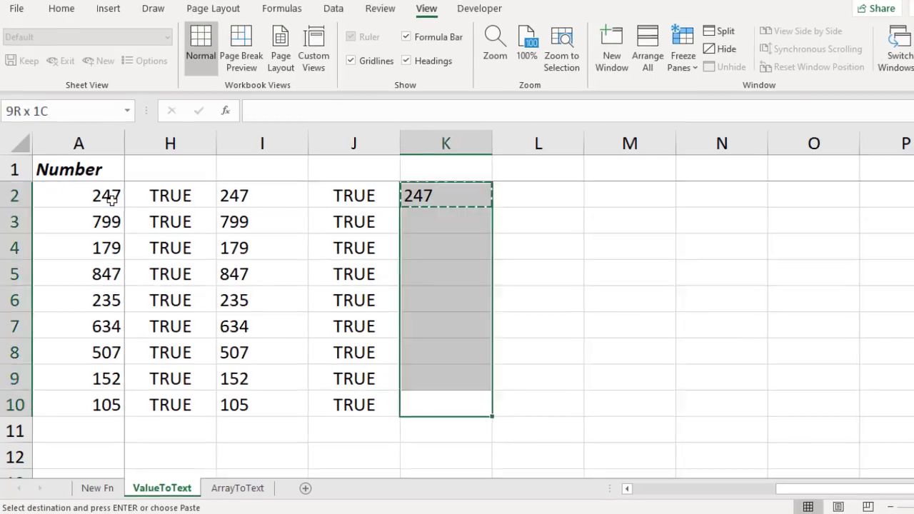
pyautogui.hotkey('ctrl', 'v')
pyautogui.press('Up')
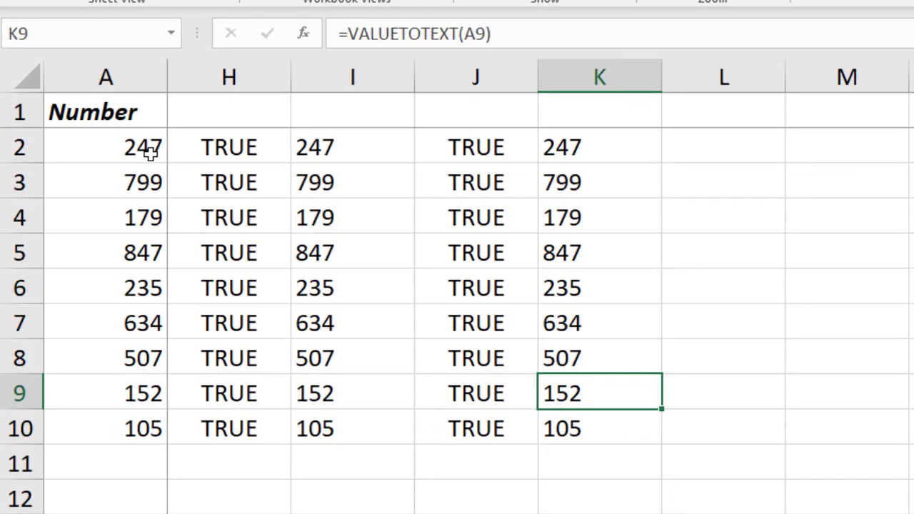
# Step: Enter the formula =ISTEXT(K2) in L2 to check whether the VALUETOTEXT result is text
pyautogui.hotkey('ctrl', 'Up')
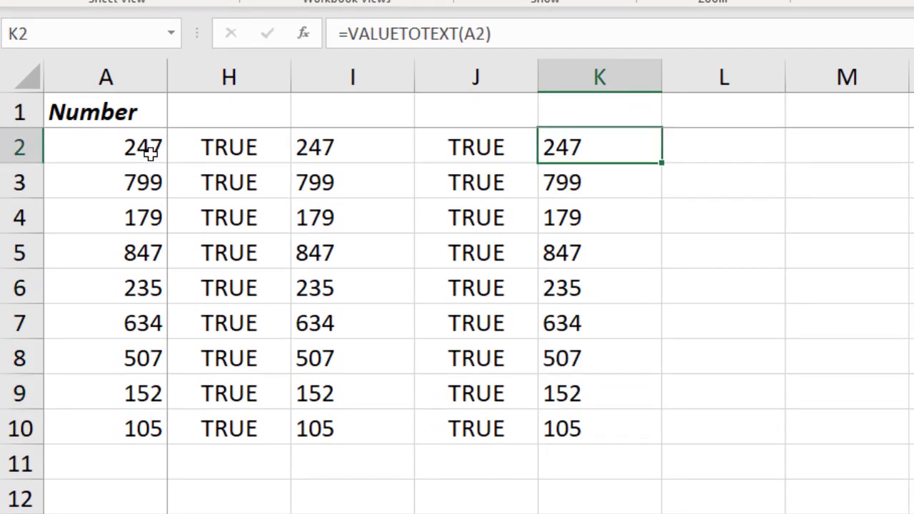
pyautogui.press('Right')
pyautogui.press('F2')
pyautogui.write('=')
pyautogui.press('Escape')
pyautogui.write('=iste')
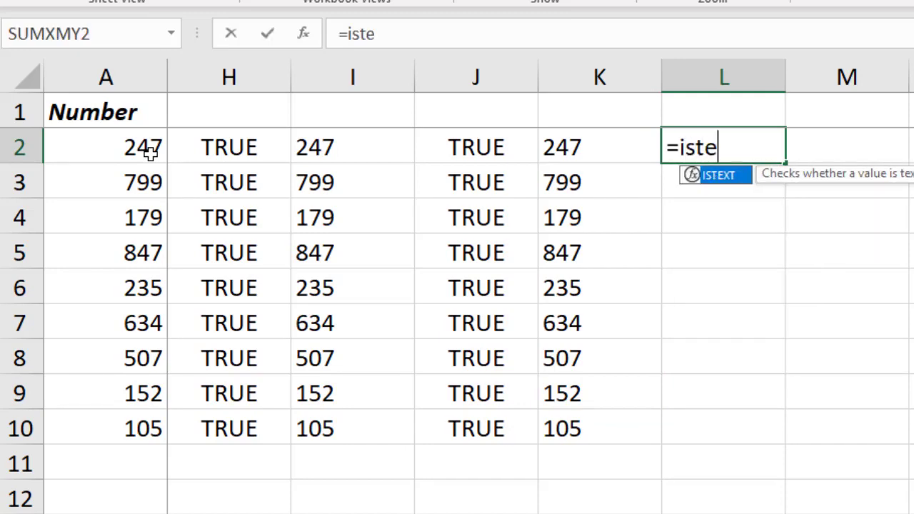
pyautogui.press('Tab')
pyautogui.press('Left')
pyautogui.hotkey('ctrl', 'Return')
# Step: Copy the ISTEXT formula from L2 down to L3:L10
pyautogui.hotkey('ctrl', 'c')
pyautogui.press('Left')
pyautogui.hotkey('ctrl', 'Down')
pyautogui.press('Right')
pyautogui.hotkey('ctrl', 'shift', 'Up')
pyautogui.hotkey('shift', 'Down')
pyautogui.press('Return')
pyautogui.hotkey('ctrl', 'Up')
# Step: Examine the Concise and Strict format options of VALUETOTEXT for A2 in cell M2, without keeping the formula
pyautogui.press('Right')
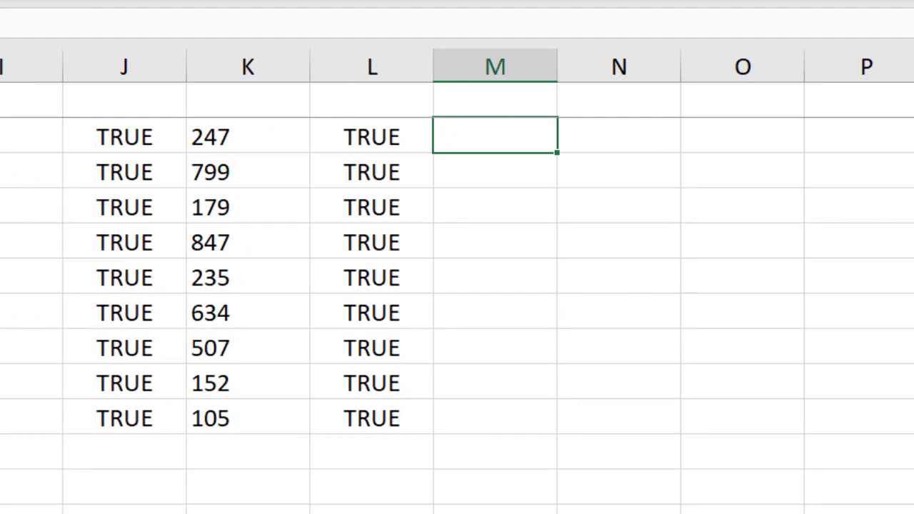
pyautogui.write('=va')
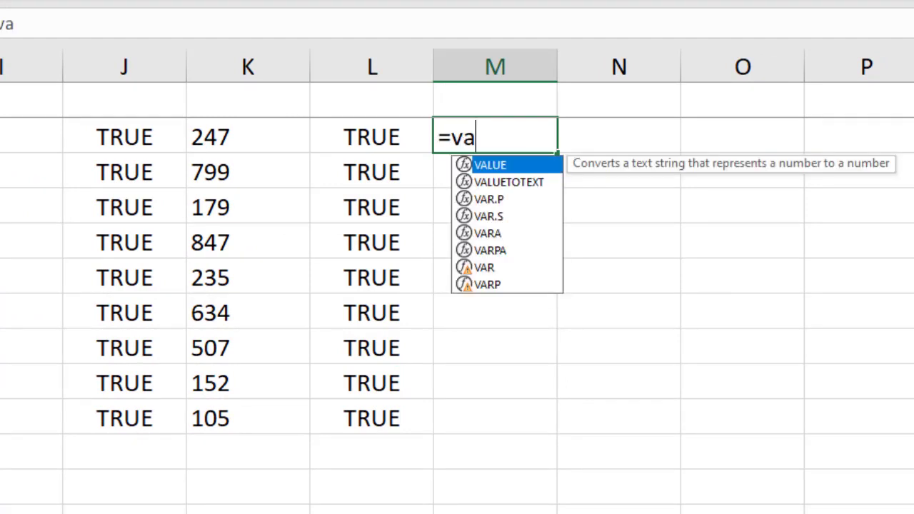
pyautogui.press('Down')
pyautogui.press('Tab')
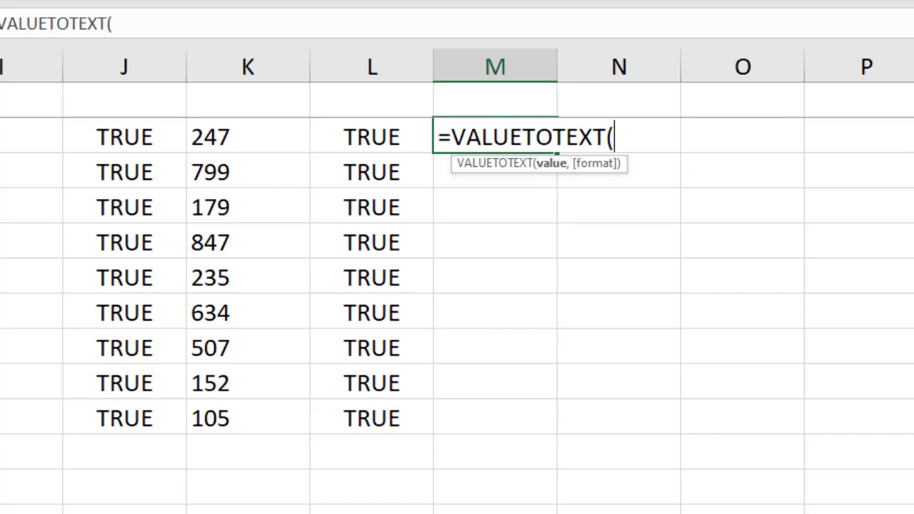
pyautogui.write('A2')
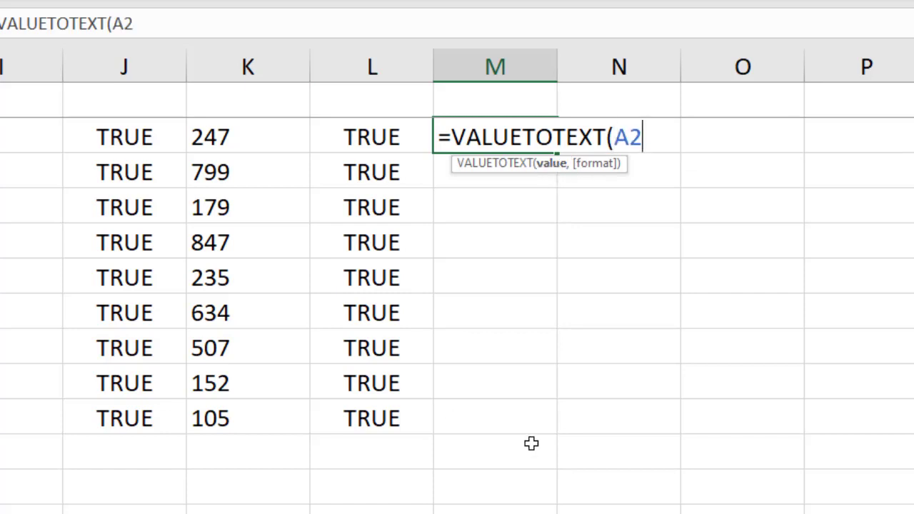
pyautogui.write(',')
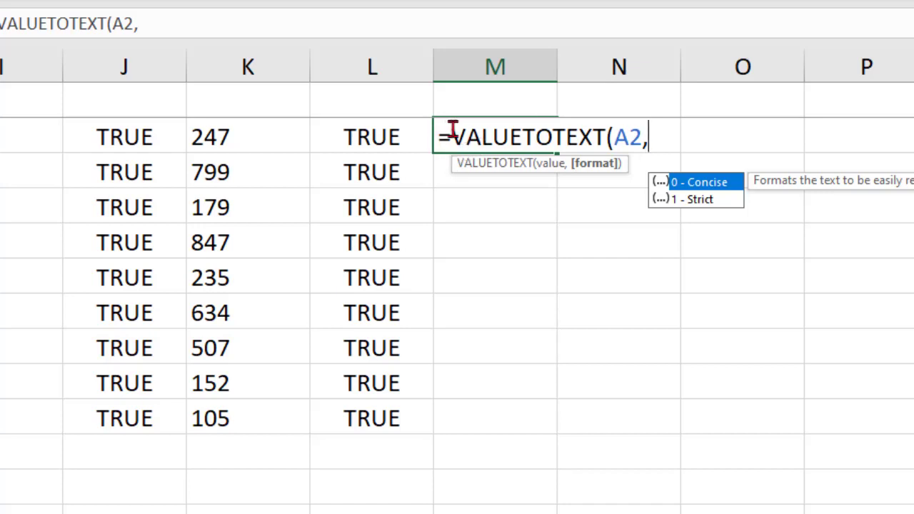
pyautogui.click(720, 200)
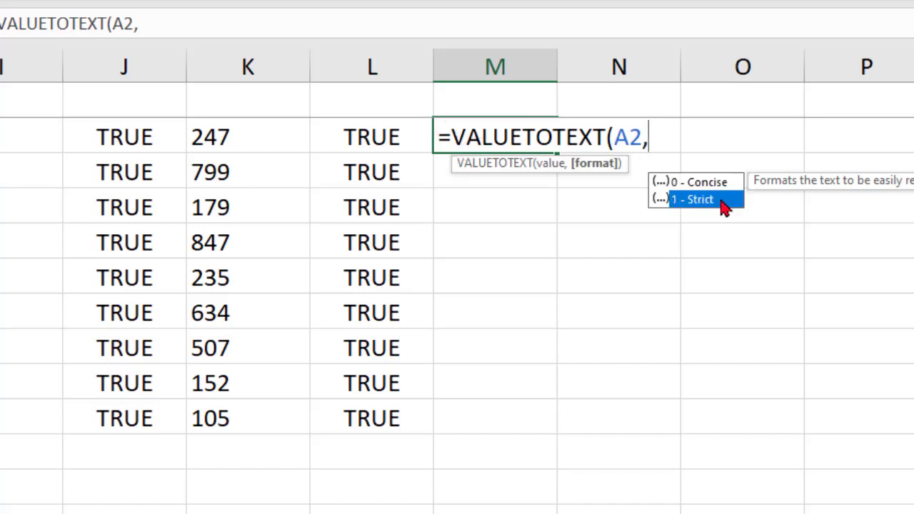
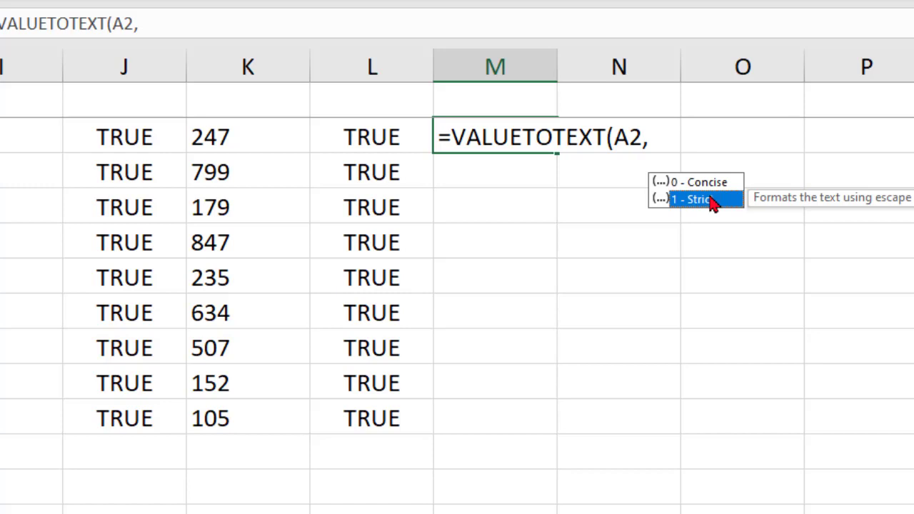
pyautogui.press('Escape')
pyautogui.press('Escape')
# Step: Evaluate the A2 reference inside a formula in M2 to inspect its underlying value, and clear the entry
pyautogui.write('=')
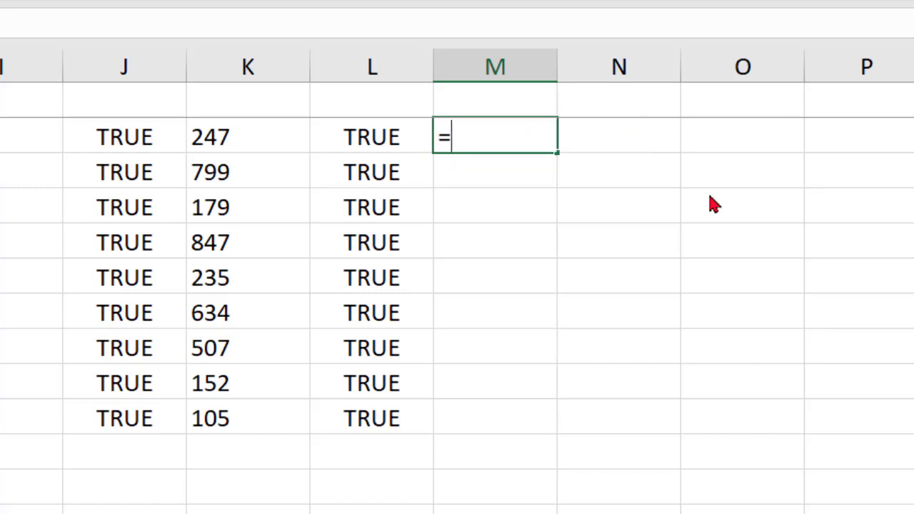
pyautogui.write('A2')
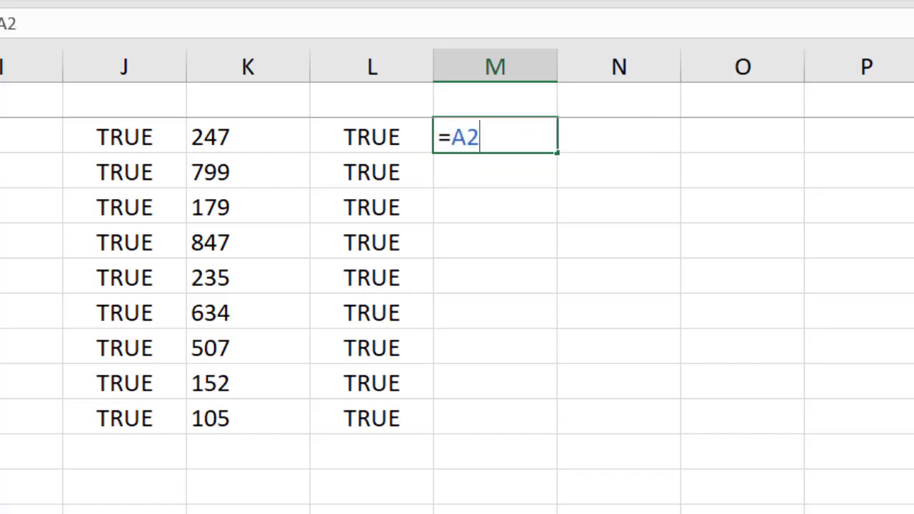
pyautogui.moveTo(454, 140); pyautogui.dragTo(513, 140)
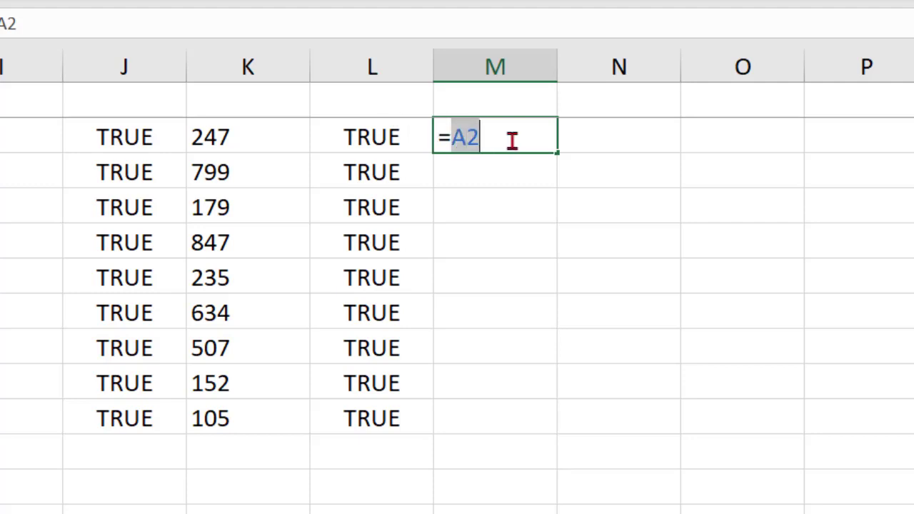
pyautogui.press('F9')
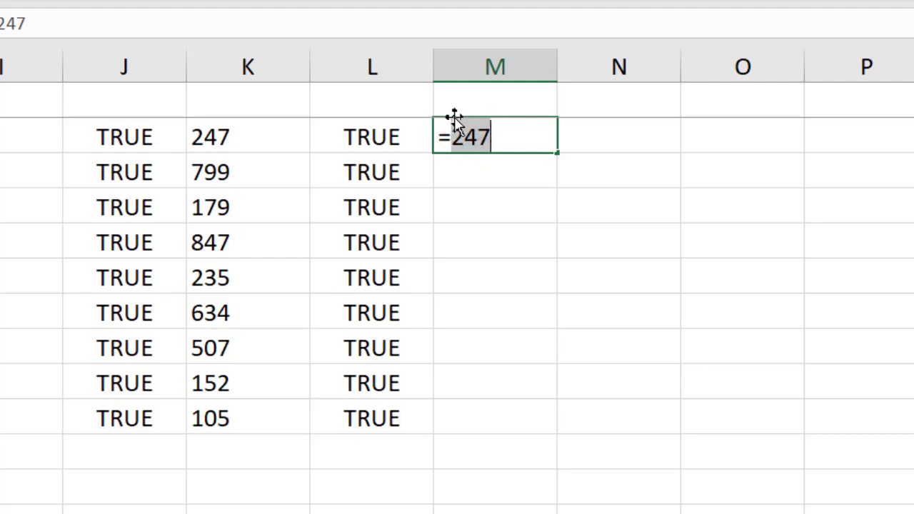
pyautogui.press('BackSpace')
pyautogui.press('BackSpace')
# Step: Enter the formula =VALUETOTEXT(A2,0) in M2 to use the Concise format
pyautogui.write('=')
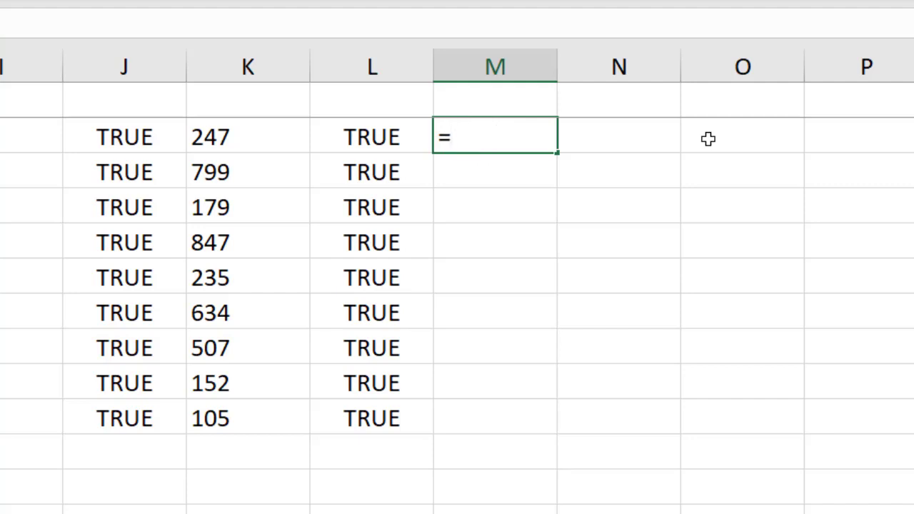
pyautogui.write('valu')
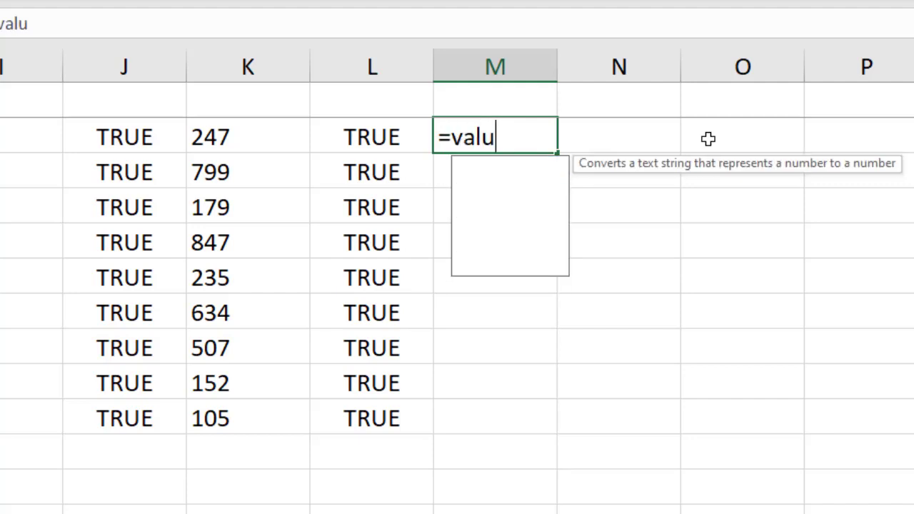
pyautogui.press('Down')
pyautogui.press('Tab')
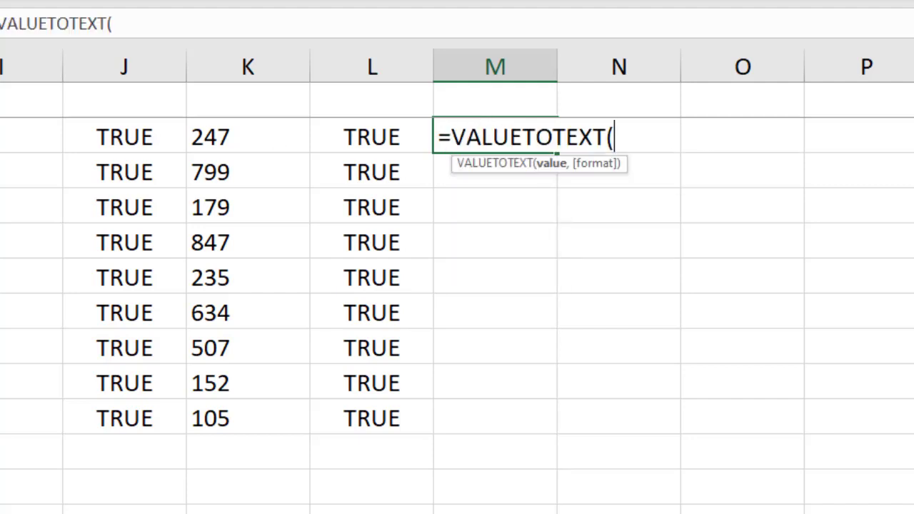
pyautogui.write('A2,')
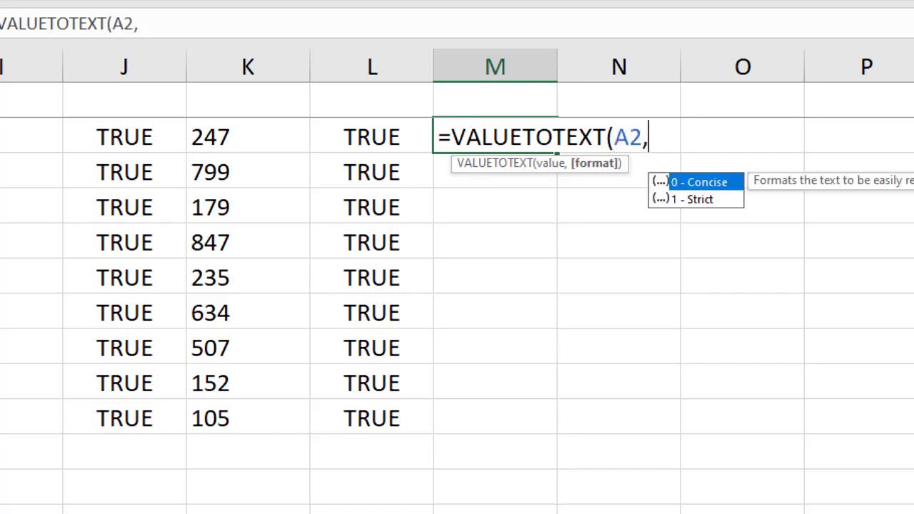
pyautogui.write('0)')
pyautogui.hotkey('ctrl', 'Return')
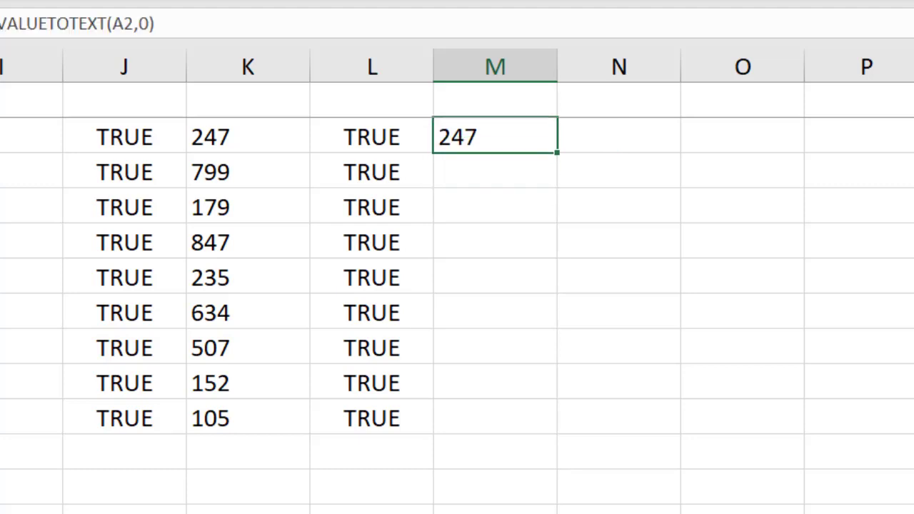
# Step: Copy the VALUETOTEXT formula from M2 down to M3:M10
pyautogui.hotkey('ctrl', 'c')
pyautogui.press('Left')
pyautogui.hotkey('ctrl', 'Down')
pyautogui.press('Right')
pyautogui.hotkey('shift', 'Up')
pyautogui.hotkey('shift', 'Up')
pyautogui.hotkey('shift', 'Up')
pyautogui.hotkey('shift', 'Up')
pyautogui.hotkey('shift', 'Up')
pyautogui.hotkey('shift', 'Up')
pyautogui.hotkey('shift', 'Up')
pyautogui.press('Return')
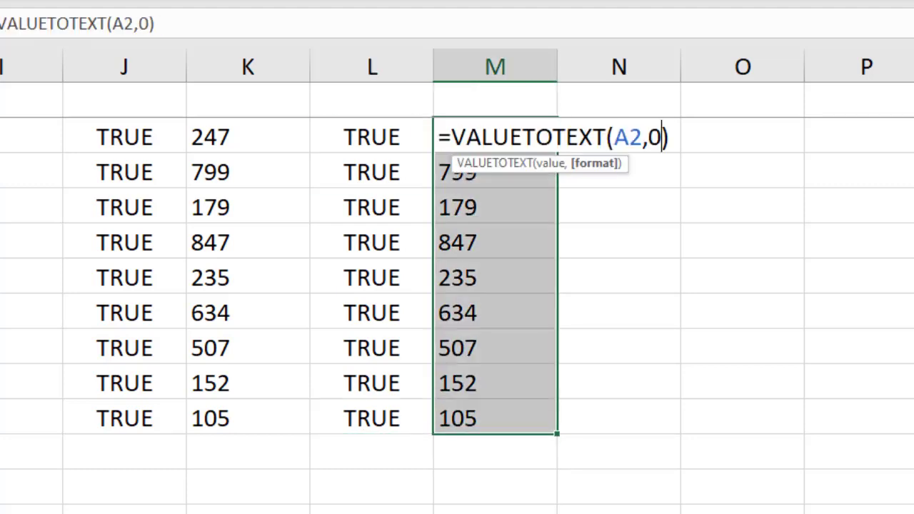
# Step: Change the format argument to 1 in all VALUETOTEXT formulas in M2:M10
pyautogui.press('BackSpace')
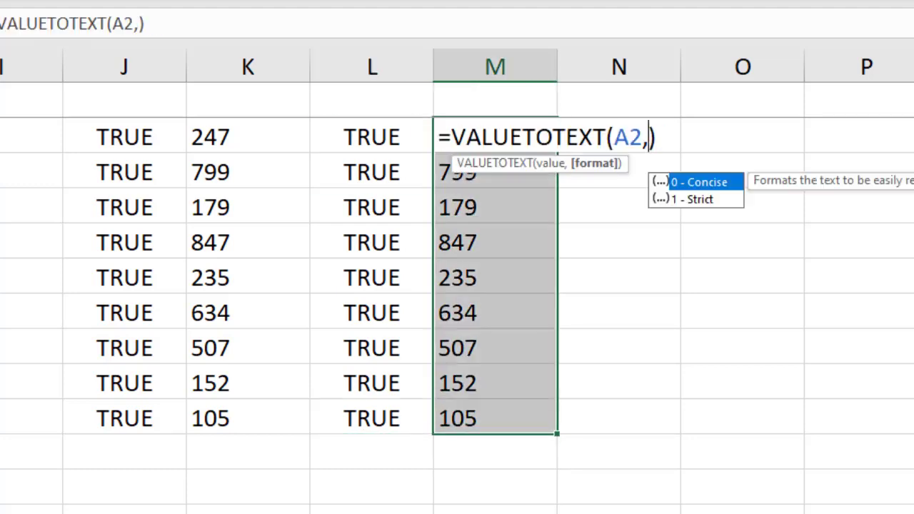
pyautogui.write('1')
pyautogui.hotkey('ctrl', 'Return')
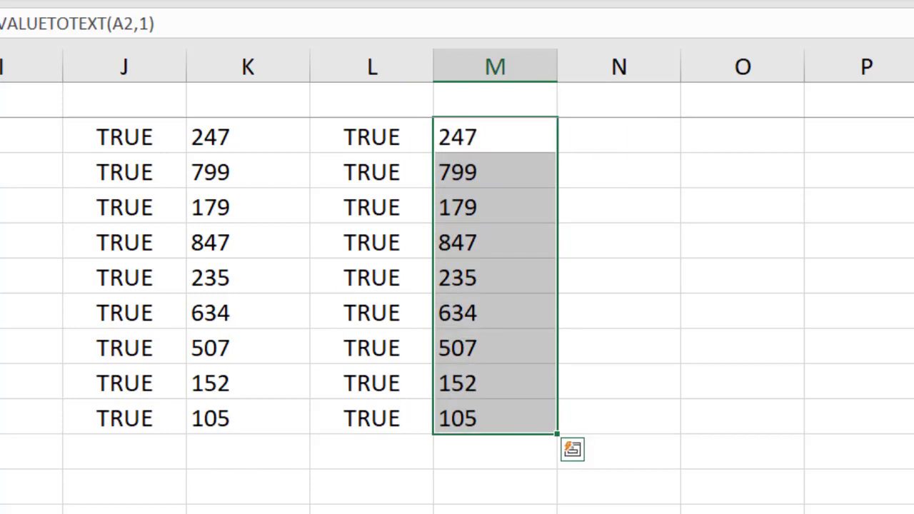
pyautogui.click(619, 135)
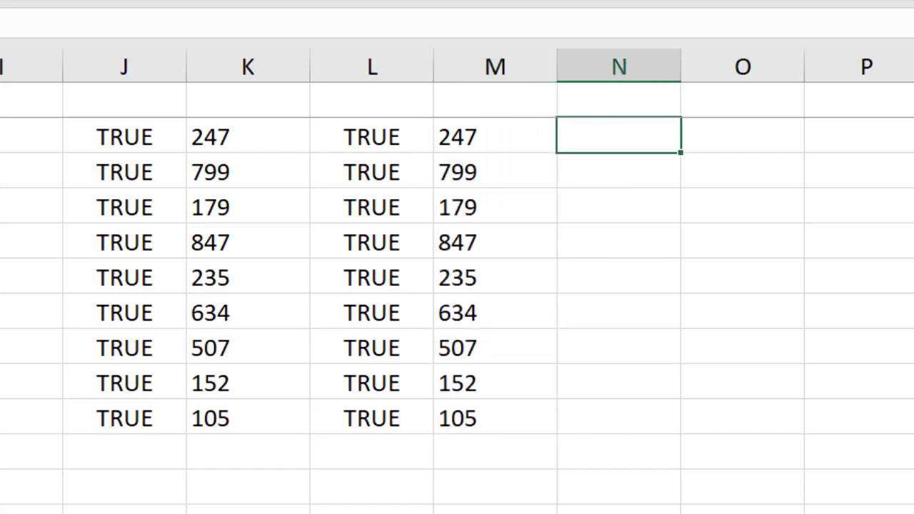
pyautogui.hotkey('shift', 'Down')
pyautogui.hotkey('shift', 'Down')
pyautogui.hotkey('shift', 'Down')
pyautogui.hotkey('shift', 'Down')
pyautogui.hotkey('shift', 'Down')
pyautogui.hotkey('shift', 'Down')
pyautogui.hotkey('shift', 'Down')
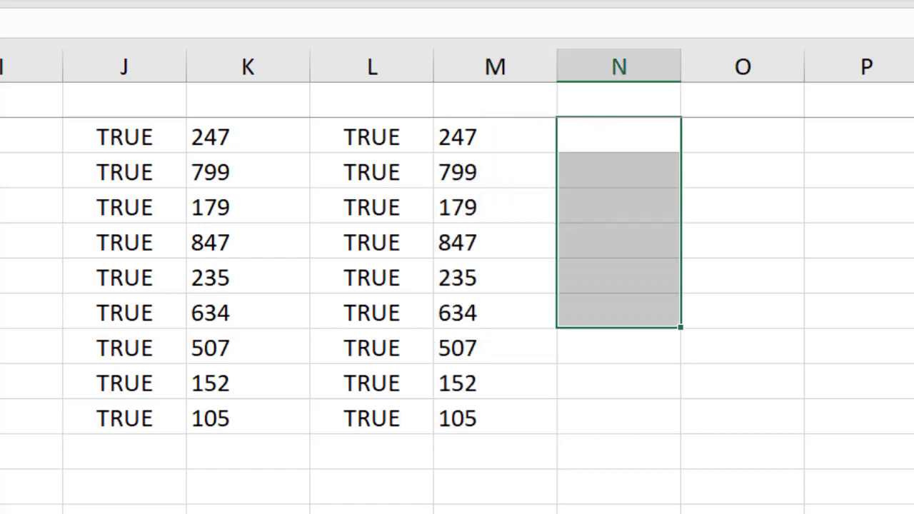
pyautogui.write('=ra')
pyautogui.press('Down')
pyautogui.press('Down')
pyautogui.press('Tab')
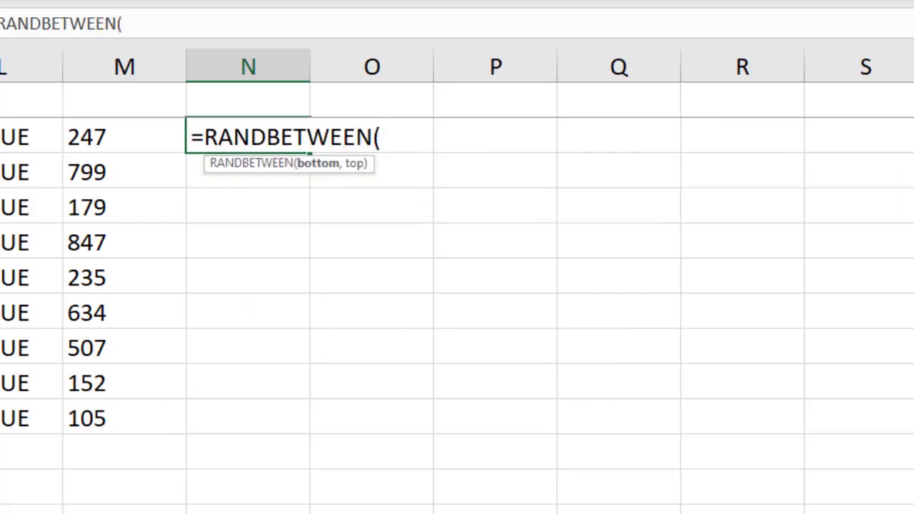
pyautogui.press('Escape')
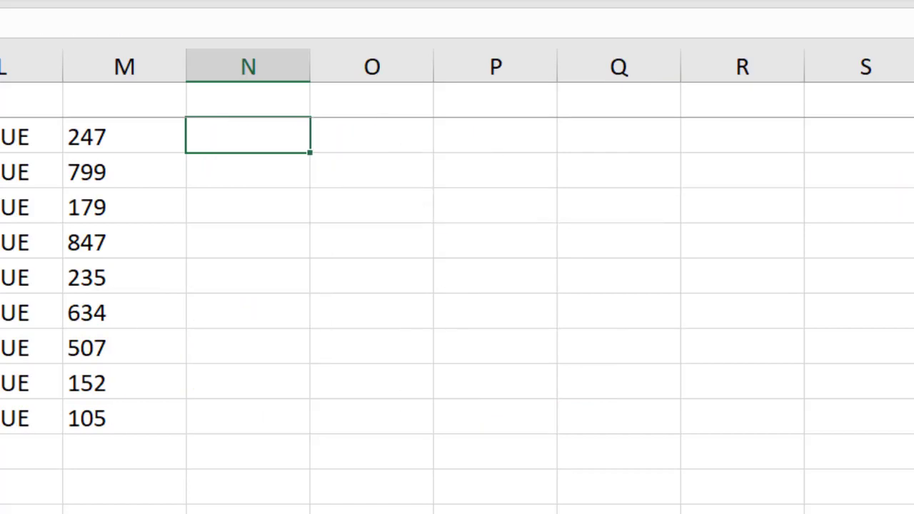
# Step: Fill N2:N10 with random capital letters using the formula =CHAR(RANDBETWEEN(65,90))
pyautogui.hotkey('shift', 'Down')
pyautogui.hotkey('shift', 'Down')
pyautogui.hotkey('shift', 'Down')
pyautogui.hotkey('shift', 'Down')
pyautogui.hotkey('shift', 'Down')
pyautogui.hotkey('shift', 'Down')
pyautogui.hotkey('shift', 'Down')
pyautogui.hotkey('shift', 'Down')
pyautogui.hotkey('shift', 'Down')
pyautogui.hotkey('shift', 'Down')
pyautogui.hotkey('shift', 'Up')
pyautogui.hotkey('shift', 'Up')
pyautogui.write('=char')
pyautogui.press('Tab')
pyautogui.write('ra')
pyautogui.press('Down')
pyautogui.press('Down')
pyautogui.press('Tab')
pyautogui.write('65,90))')
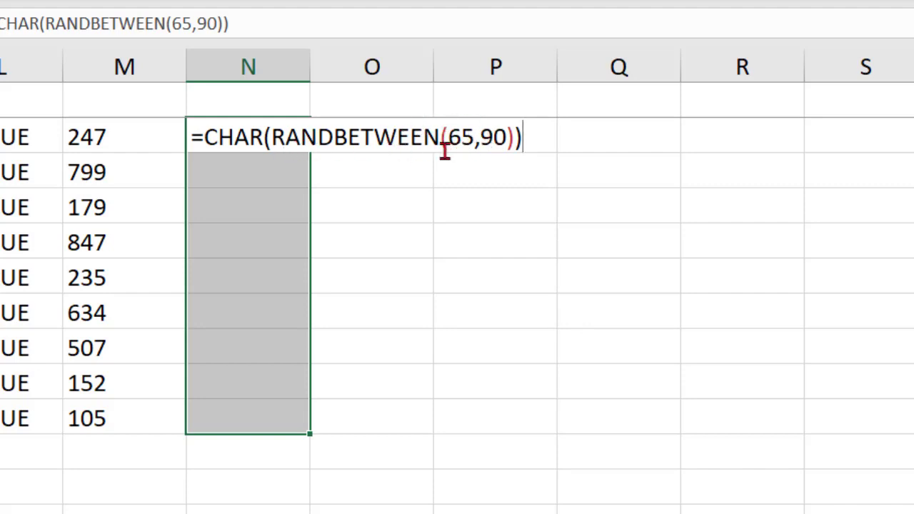
pyautogui.hotkey('ctrl', 'Return')
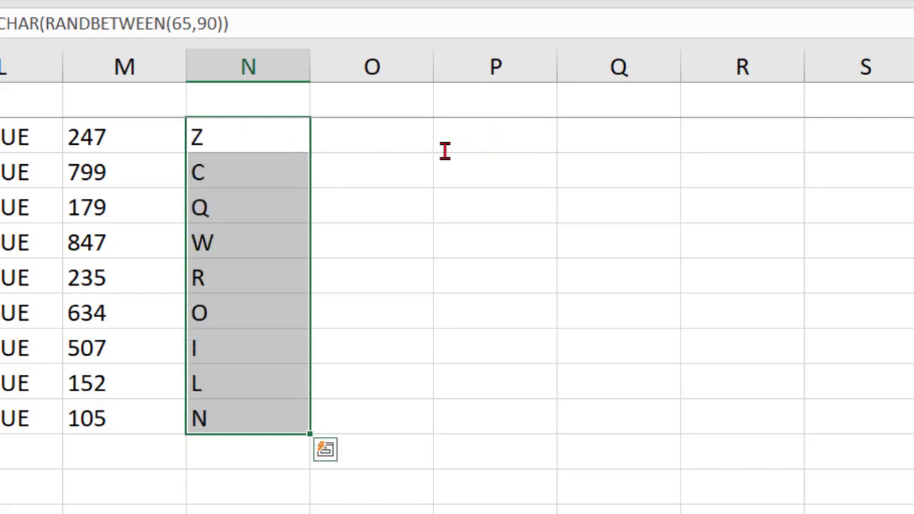
# Step: Enter the formula =VALUETOTEXT(N2) in O2, leaving out the format argument
pyautogui.press('Right')
pyautogui.write('=val')
pyautogui.press('Down')
pyautogui.press('Tab')
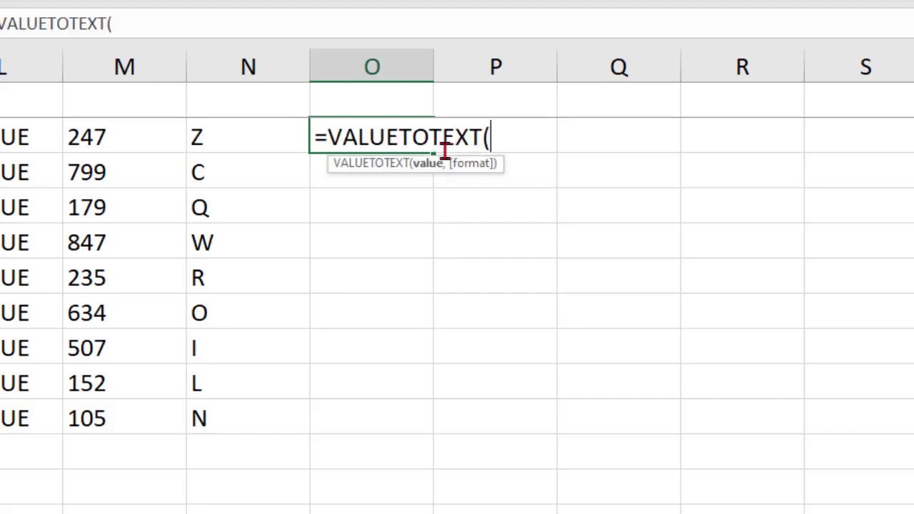
pyautogui.press('Left')
pyautogui.write(')')
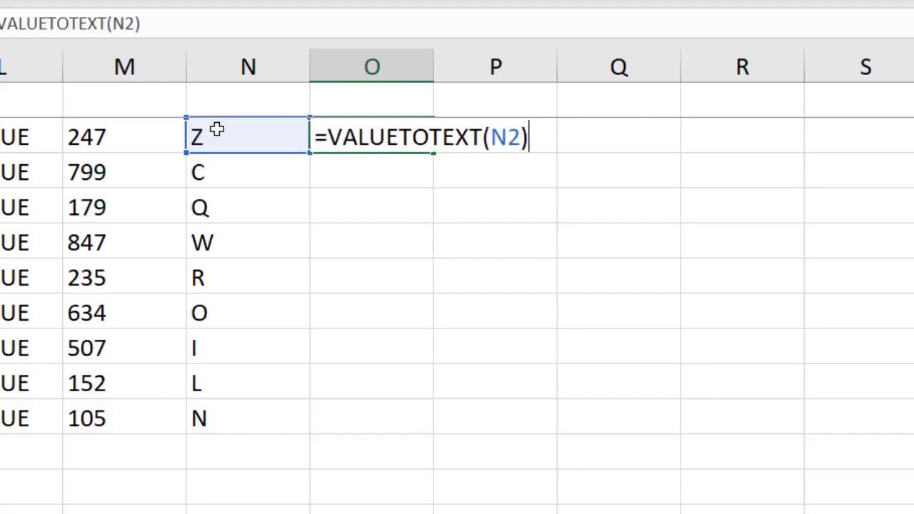
pyautogui.hotkey('ctrl', 'Return')
# Step: Copy the VALUETOTEXT formula from O2 down to O3:O10
pyautogui.hotkey('ctrl', 'c')
pyautogui.press('Left')
pyautogui.hotkey('ctrl', 'Down')
pyautogui.press('Right')
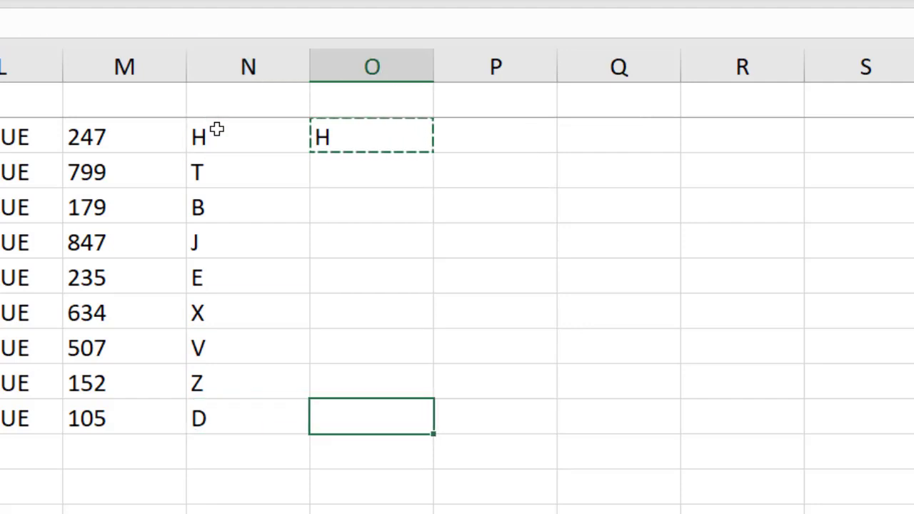
pyautogui.hotkey('ctrl', 'shift', 'Up')
pyautogui.hotkey('ctrl', 'v')
pyautogui.hotkey('ctrl', 'Up')
# Step: Replace the random letter formulas in N2:N10 with their static values using Paste Special
pyautogui.press('Left')
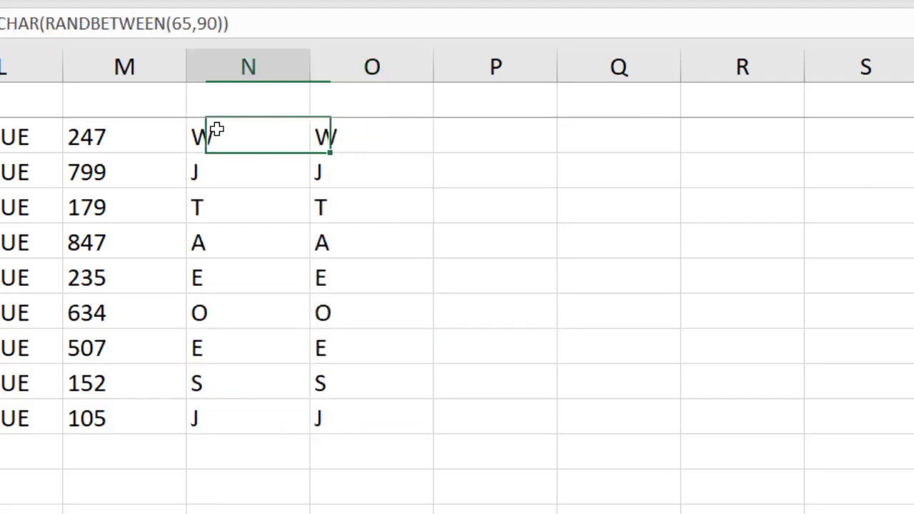
pyautogui.hotkey('ctrl', 'shift', 'Down')
pyautogui.hotkey('ctrl', 'c')
pyautogui.hotkey('ctrl', 'alt', 'v')
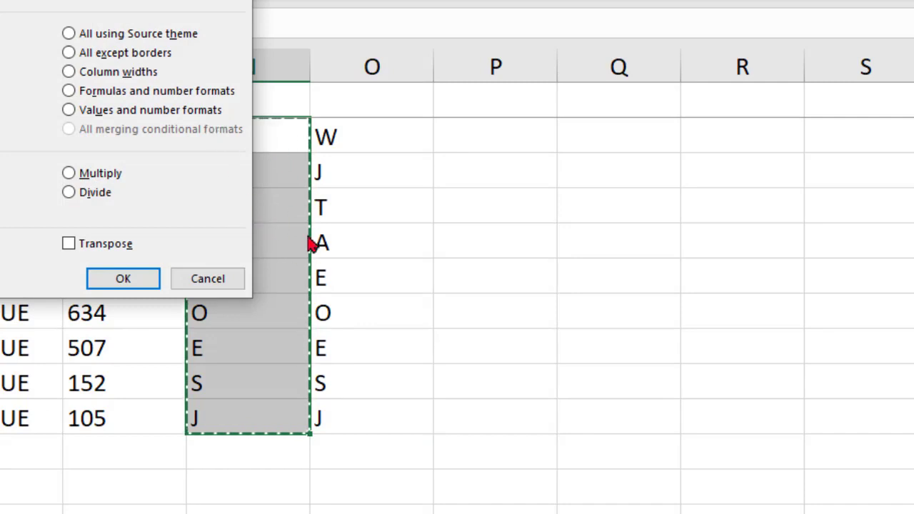
pyautogui.click(129, 279)
pyautogui.press('Escape')
# Step: Examine the VALUETOTEXT formula in O2 without changing it
pyautogui.press('Right')
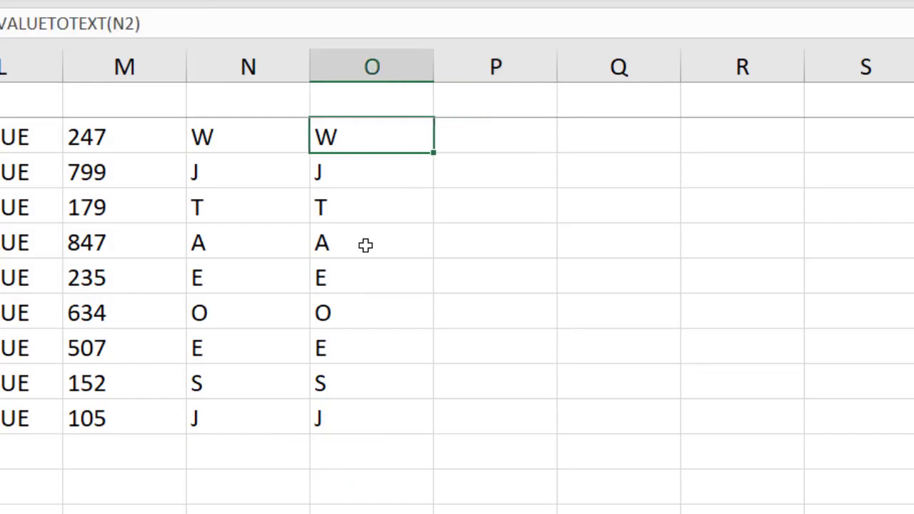
pyautogui.press('F2')
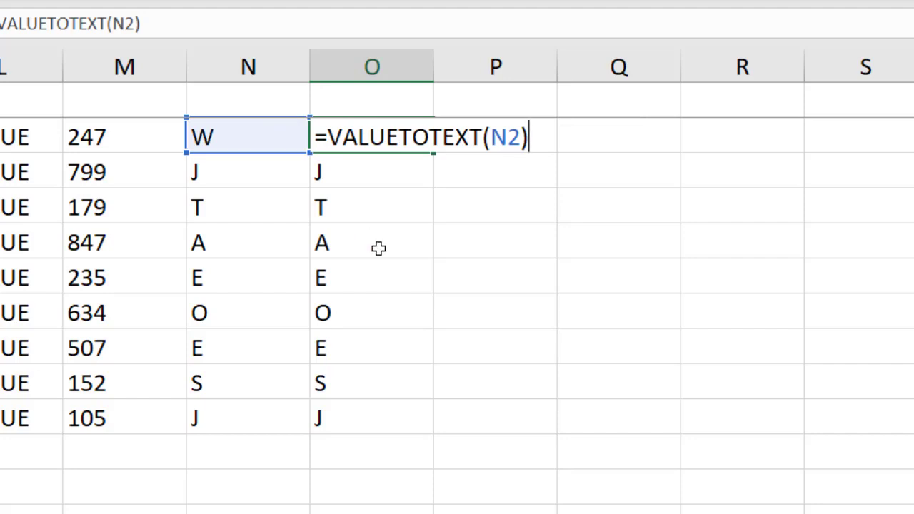
pyautogui.press('Return')
pyautogui.press('Up')
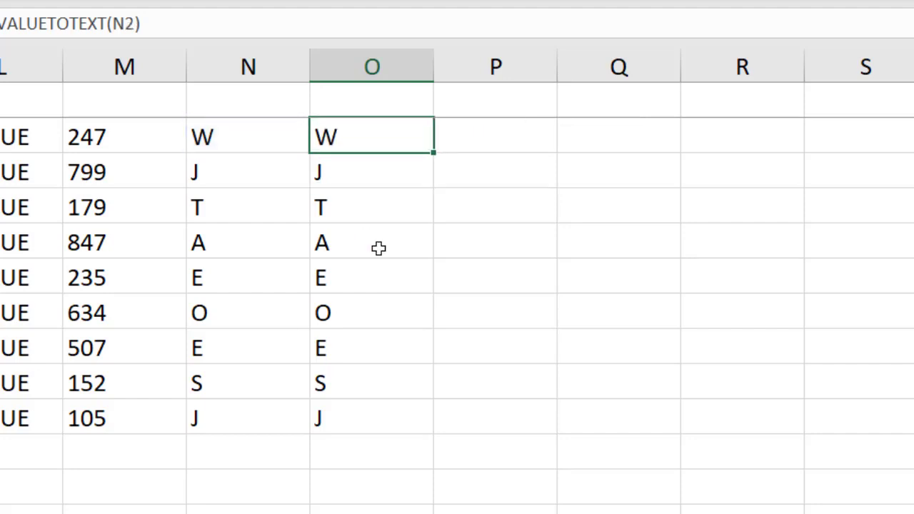
# Step: Evaluate a reference to N2 inside a formula in P2 to inspect its underlying value, without keeping the formula
pyautogui.press('Right')
pyautogui.write('=')
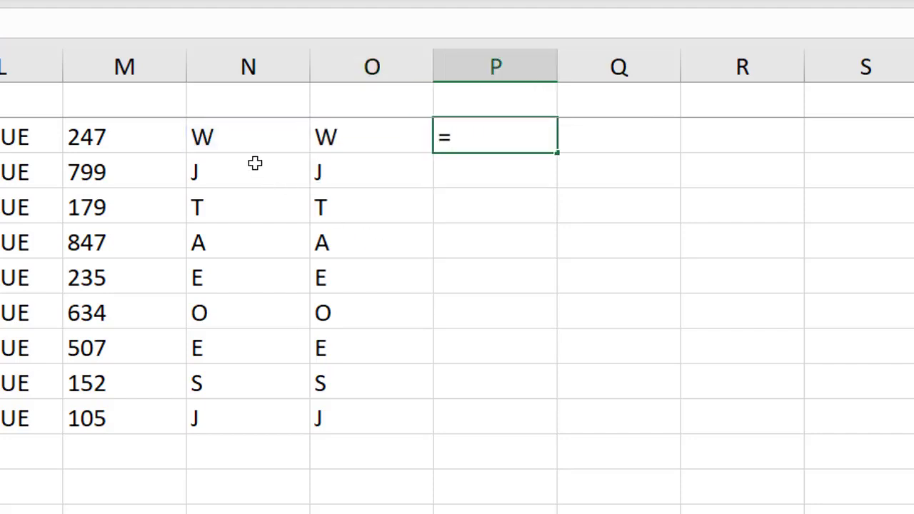
pyautogui.click(235, 141)
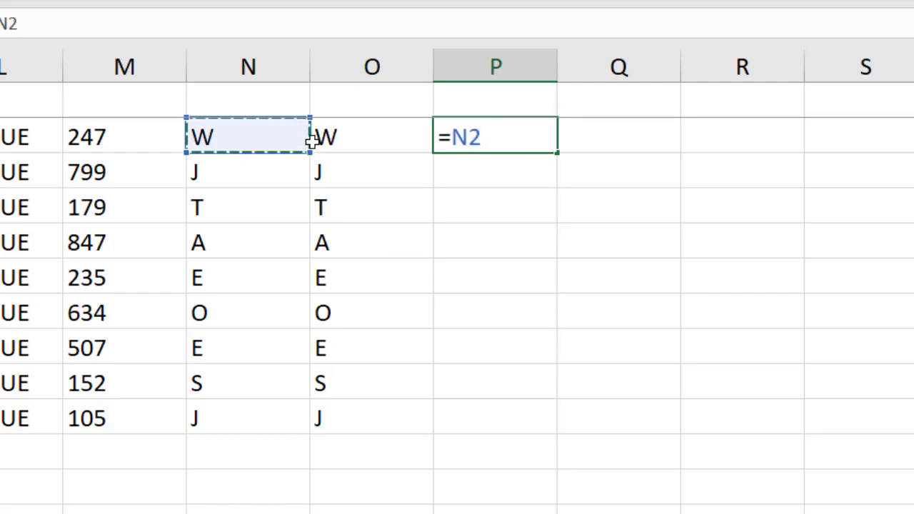
pyautogui.moveTo(454, 132); pyautogui.dragTo(549, 135)
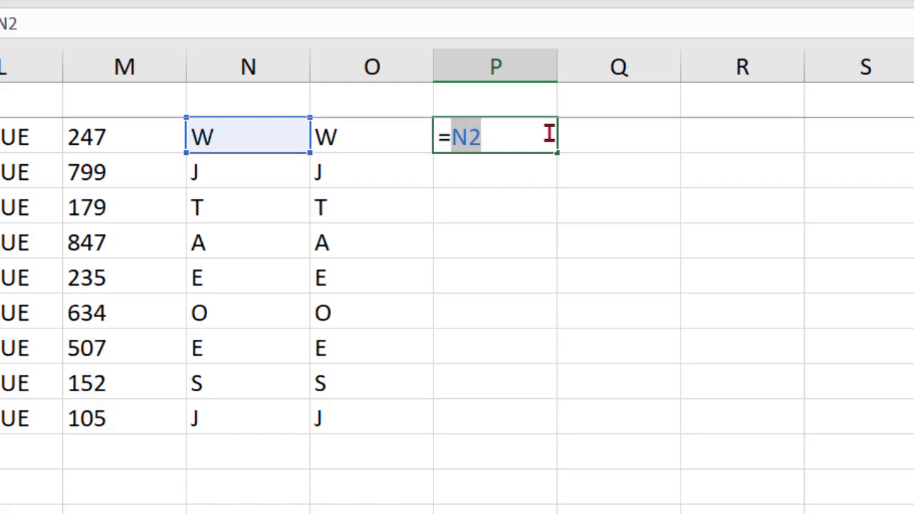
pyautogui.press('F9')
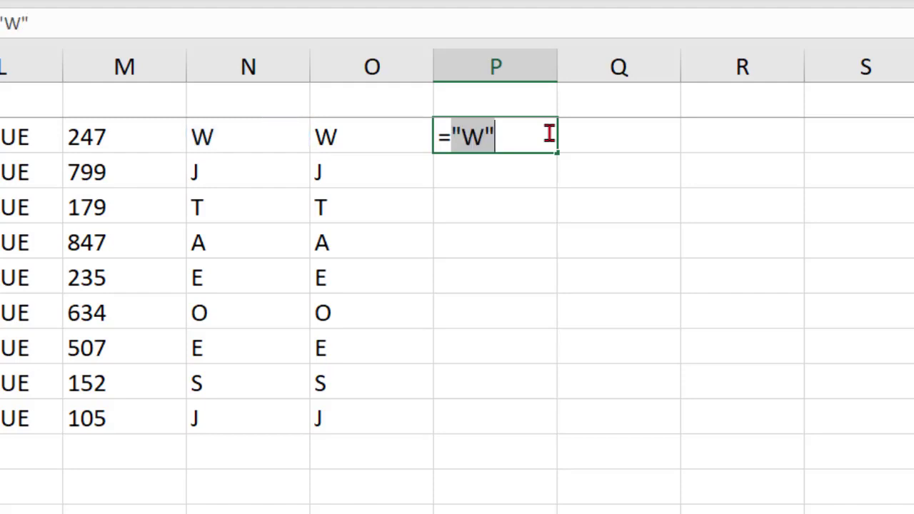
pyautogui.press('Escape')
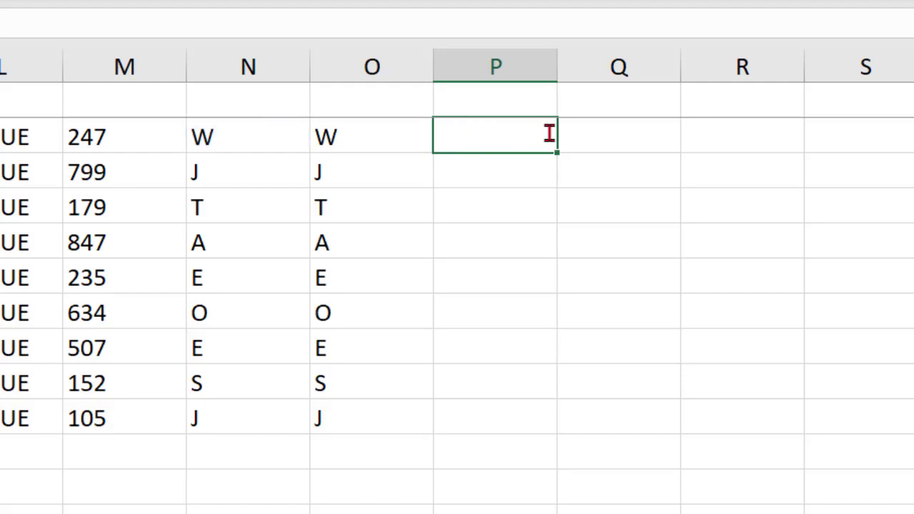
# Step: Enter the formula =N2 in P2
pyautogui.write('=')
pyautogui.press('Left')
pyautogui.press('Left')
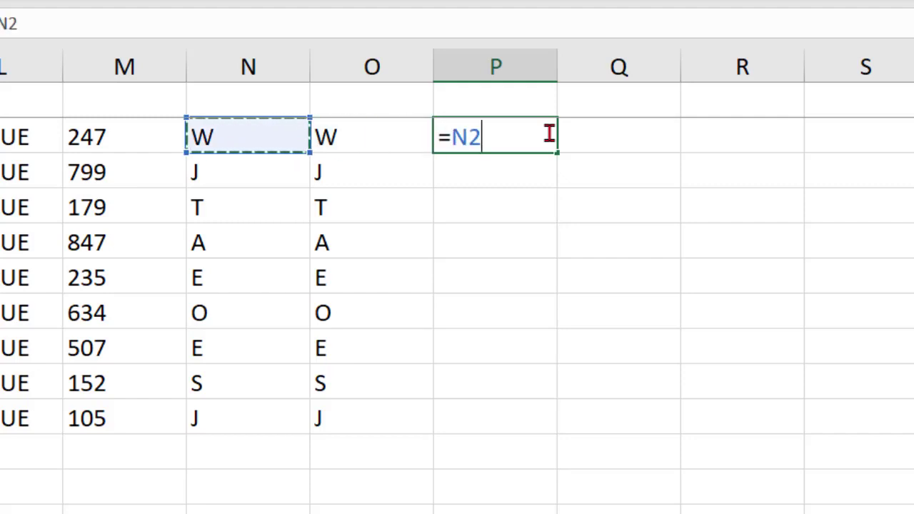
pyautogui.press('Return')
pyautogui.press('Up')
# Step: Replace the formula in P2 with =VALUETOTEXT(N2)
pyautogui.press('F2')
pyautogui.press('BackSpace')
pyautogui.press('BackSpace')
pyautogui.write('va')
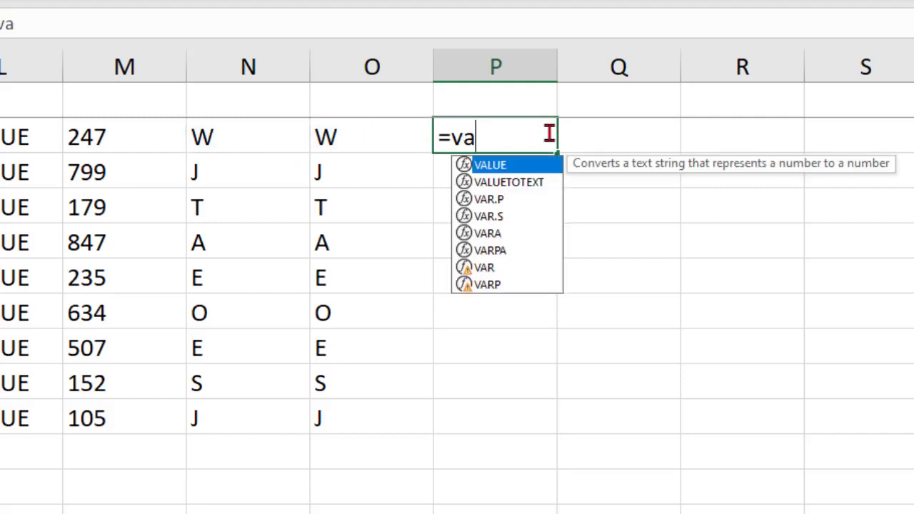
pyautogui.press('Down')
pyautogui.press('Tab')
pyautogui.press('Left')
pyautogui.press('Left')
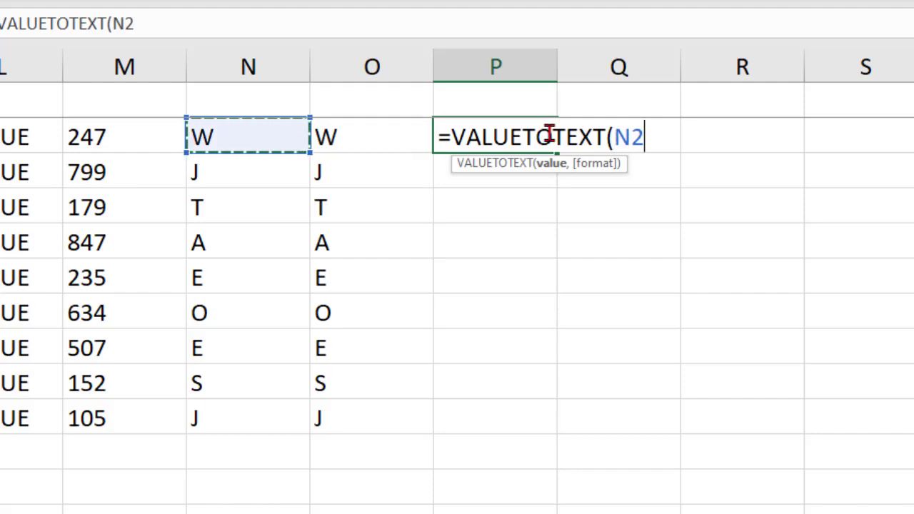
pyautogui.write(')')
pyautogui.press('Return')
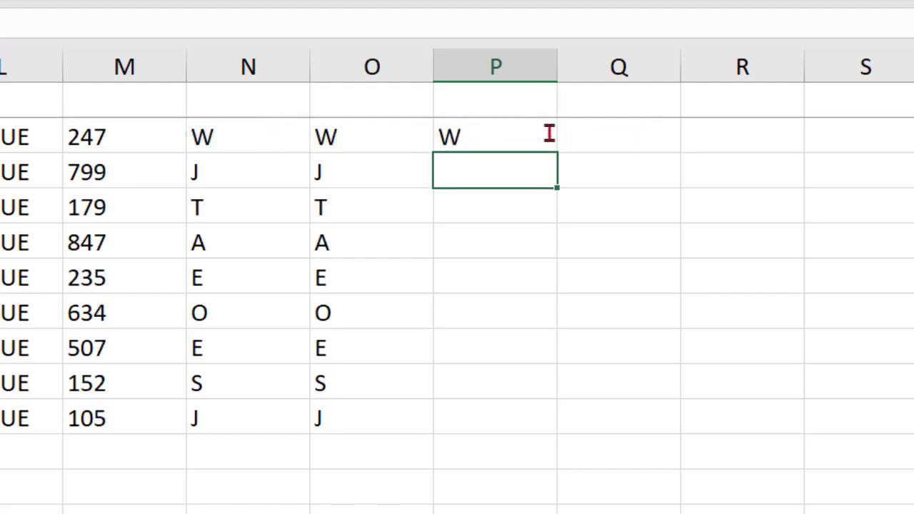
# Step: Add the Strict format argument to P2, making its formula =VALUETOTEXT(N2,1)
pyautogui.press('Up')
pyautogui.press('F2')
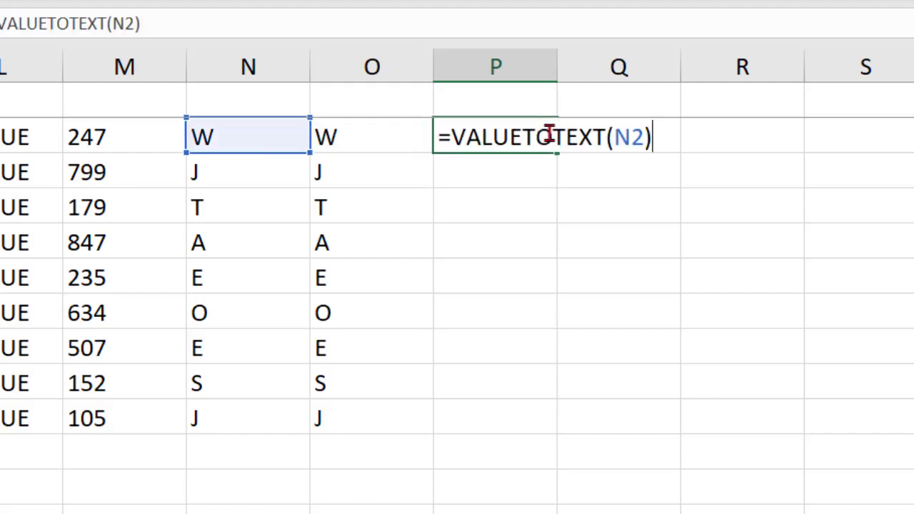
pyautogui.press('Left')
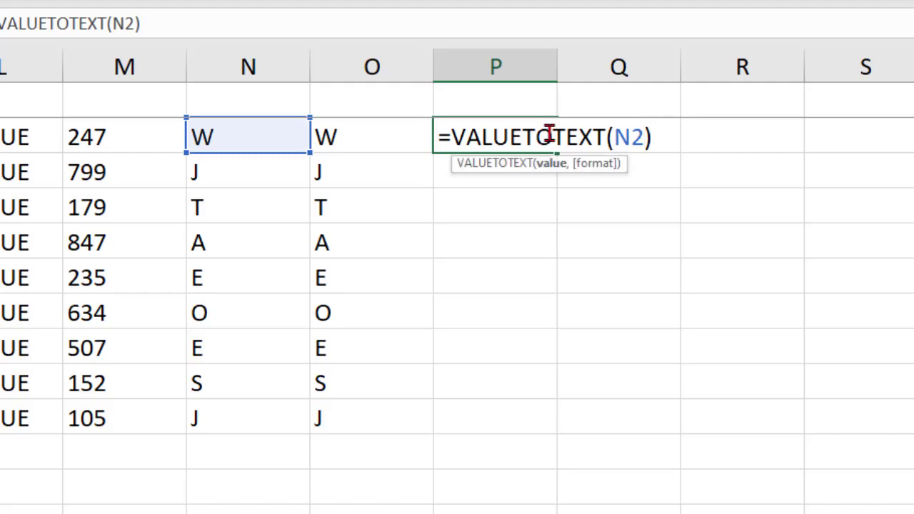
pyautogui.write(',')
pyautogui.press('Down')
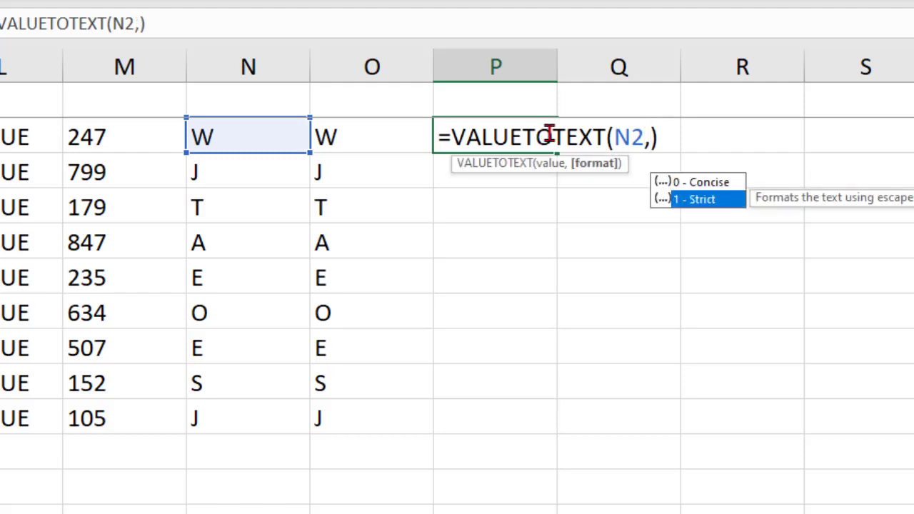
pyautogui.doubleClick(687, 200)
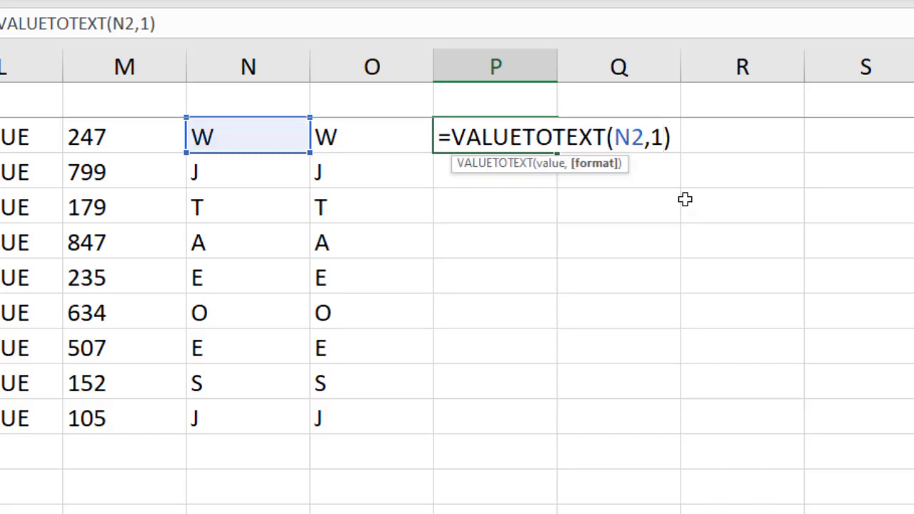
pyautogui.press('Return')
# Step: Copy the Strict VALUETOTEXT formula from P2 down through P10
pyautogui.press('Up')
pyautogui.hotkey('ctrl', 'c')
pyautogui.press('Left')
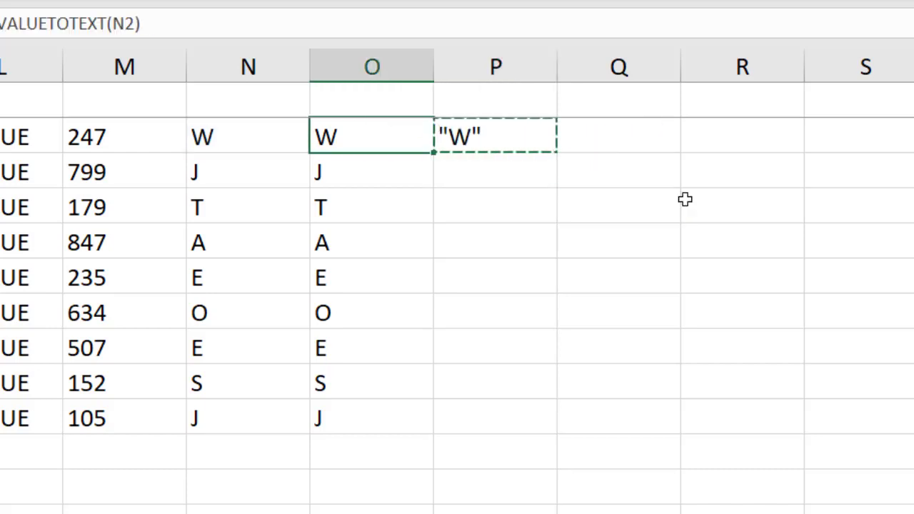
pyautogui.hotkey('ctrl', 'Down')
pyautogui.press('Right')
pyautogui.hotkey('ctrl', 'shift', 'Up')
pyautogui.hotkey('shift', 'Down')
pyautogui.hotkey('ctrl', 'v')
pyautogui.press('Escape')
pyautogui.hotkey('ctrl', 'Up')
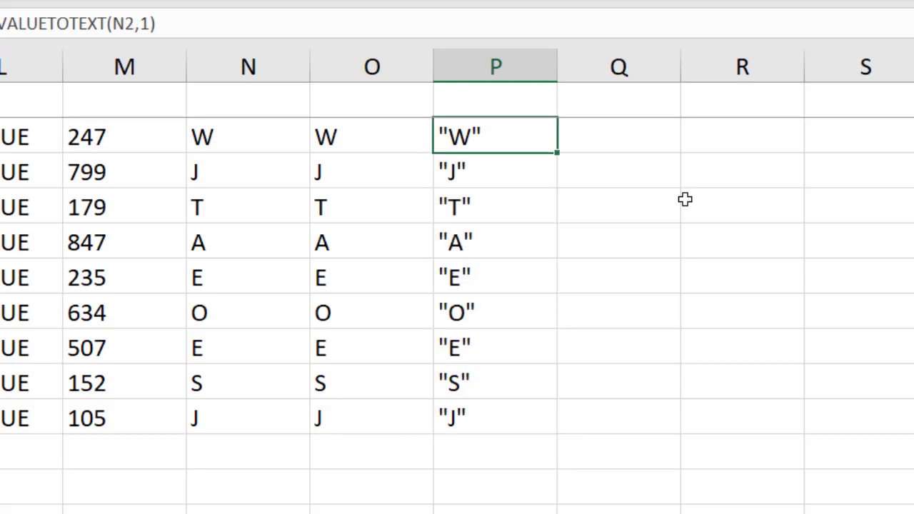
# Step: Review the conversion formulas across row 2, including the Strict VALUETOTEXT formula in M2, without changing them
pyautogui.press('Right')
pyautogui.press('Left')
pyautogui.press('Right')
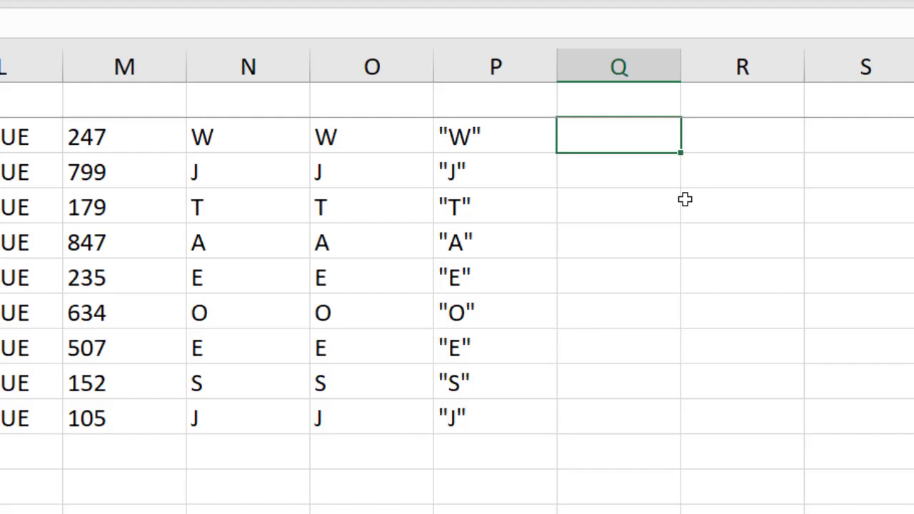
pyautogui.press('Left')
pyautogui.press('Left')
pyautogui.press('Left')
pyautogui.press('Left')
pyautogui.press('Left')
pyautogui.press('Right')
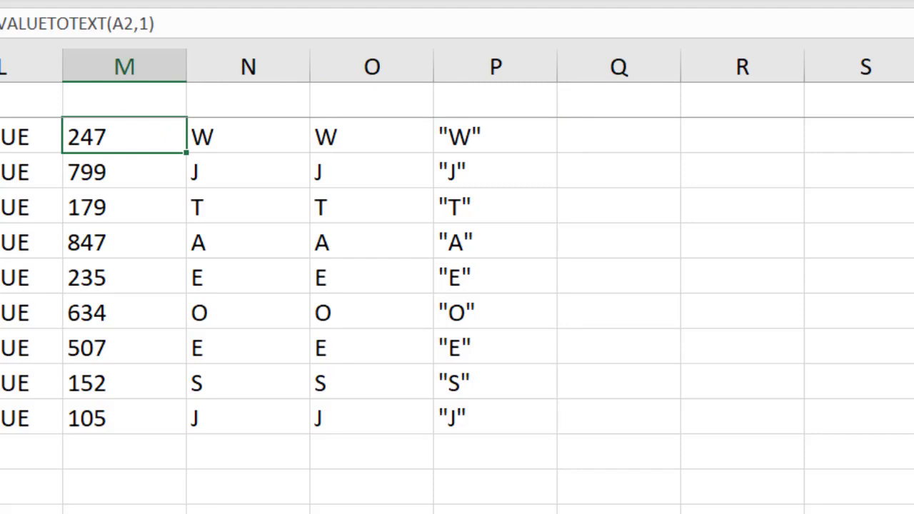
pyautogui.press('Home')
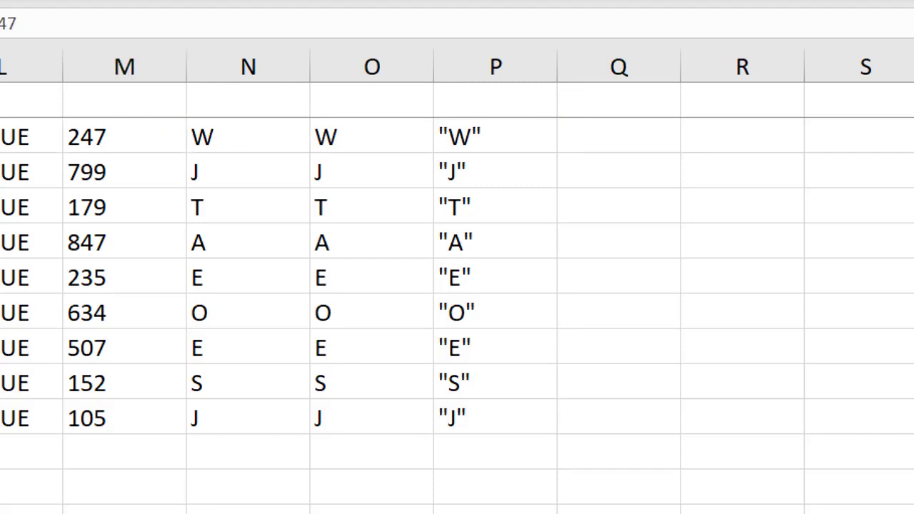
pyautogui.press('Right')
pyautogui.press('Right')
pyautogui.press('Right')
pyautogui.press('Right')
pyautogui.press('Right')
pyautogui.press('Right')
pyautogui.press('Right')
pyautogui.press('Right')
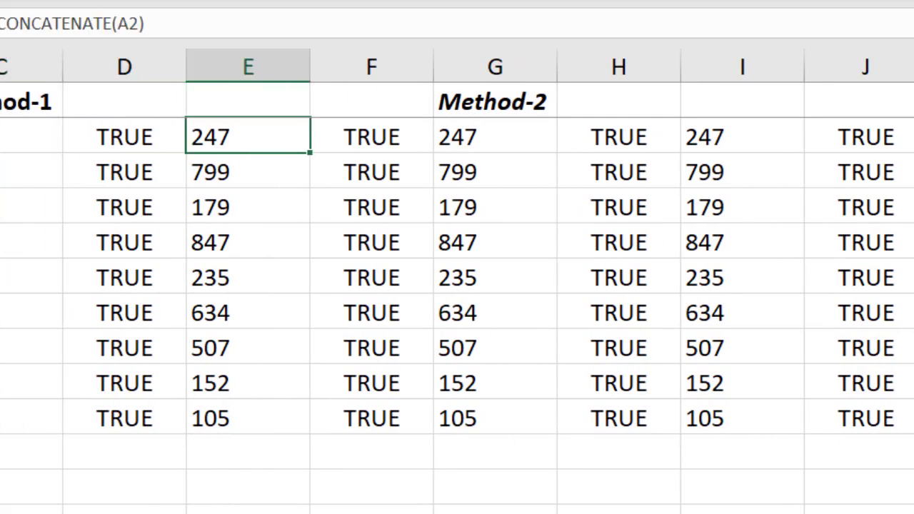
pyautogui.press('Right')
pyautogui.press('Right')
pyautogui.press('Right')
pyautogui.press('Right')
pyautogui.press('Right')
pyautogui.press('Right')
pyautogui.press('Right')
pyautogui.press('Left')
pyautogui.press('Left')
pyautogui.press('Left')
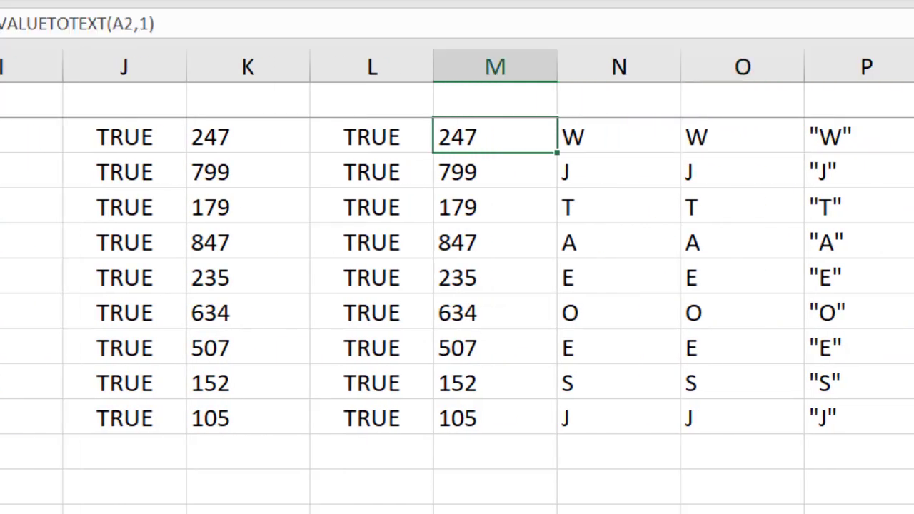
pyautogui.press('F2')
pyautogui.press('Escape')
# Step: Fill Q2:Q10 with random date serials using =RANDBETWEEN(DATE(2010,1,1),DATE(2018,12,31))
pyautogui.press('Right')
pyautogui.press('Right')
pyautogui.press('Right')
pyautogui.press('Right')
pyautogui.hscroll(4, 457, 286)
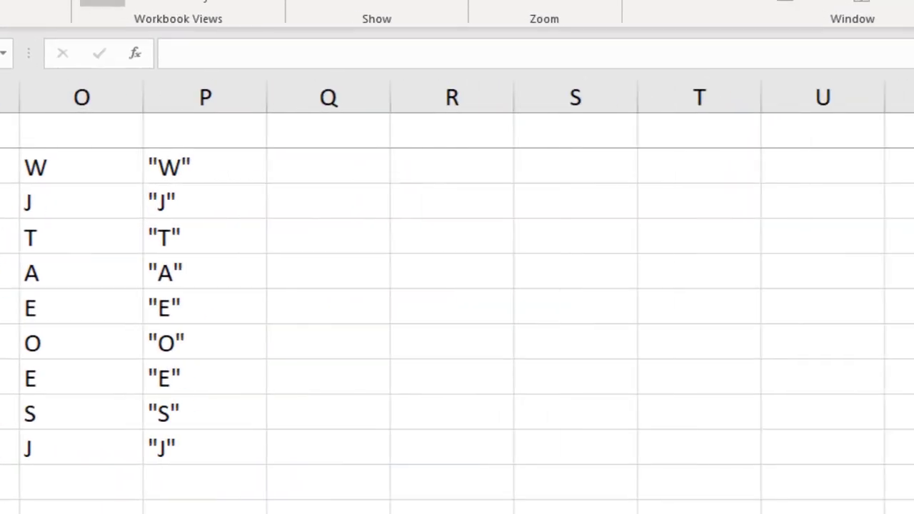
pyautogui.press('Left')
pyautogui.press('Left')
pyautogui.press('Left')
pyautogui.press('Left')
pyautogui.press('Left')
pyautogui.hotkey('shift', 'Down')
pyautogui.hotkey('shift', 'Down')
pyautogui.hotkey('shift', 'Down')
pyautogui.hotkey('shift', 'Down')
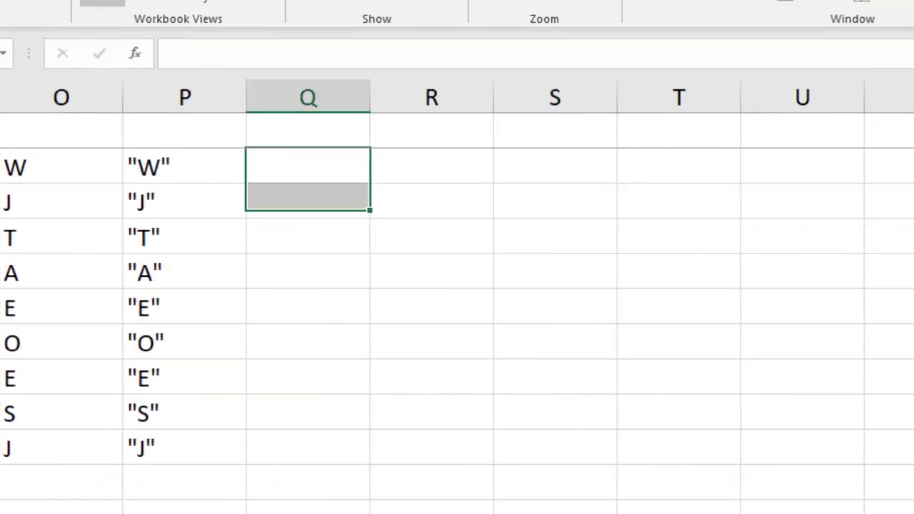
pyautogui.hotkey('shift', 'Down')
pyautogui.hotkey('shift', 'Down')
pyautogui.hotkey('shift', 'Down')
pyautogui.hotkey('shift', 'Down')
pyautogui.write('=ra')
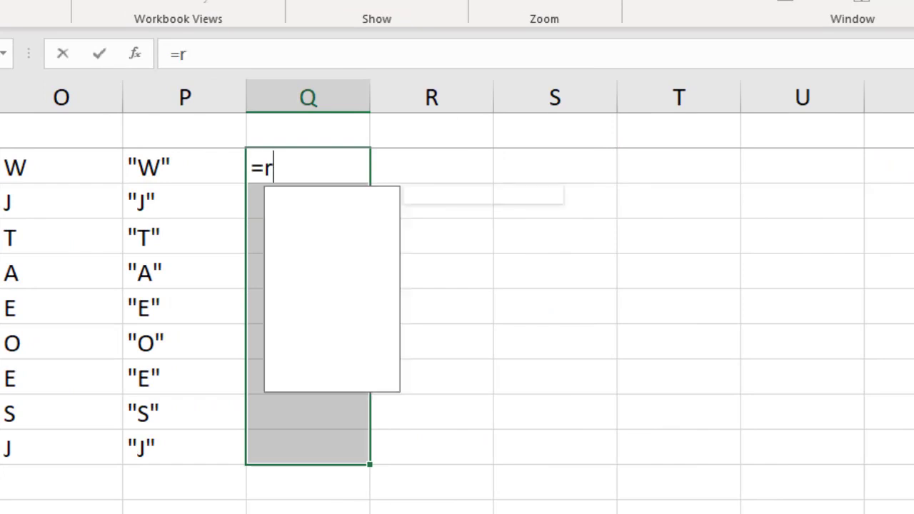
pyautogui.press('Down')
pyautogui.press('Tab')
pyautogui.write('date')
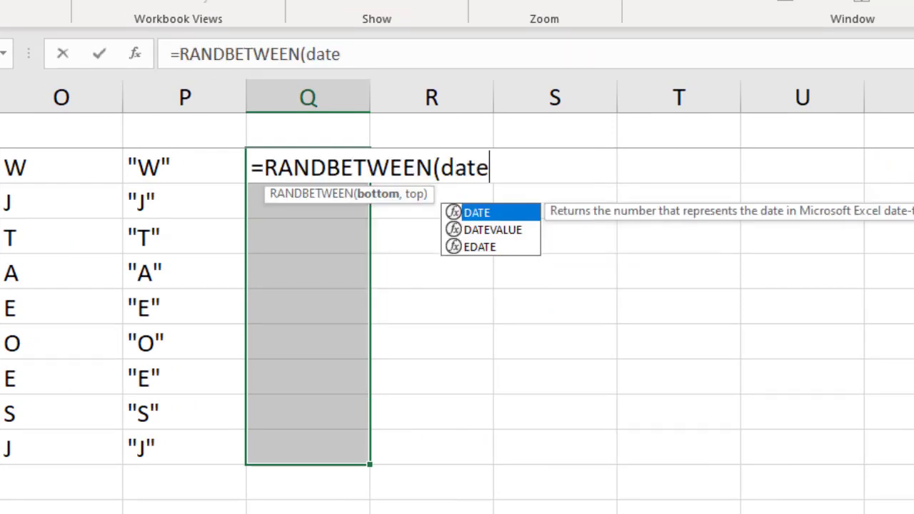
pyautogui.press('Tab')
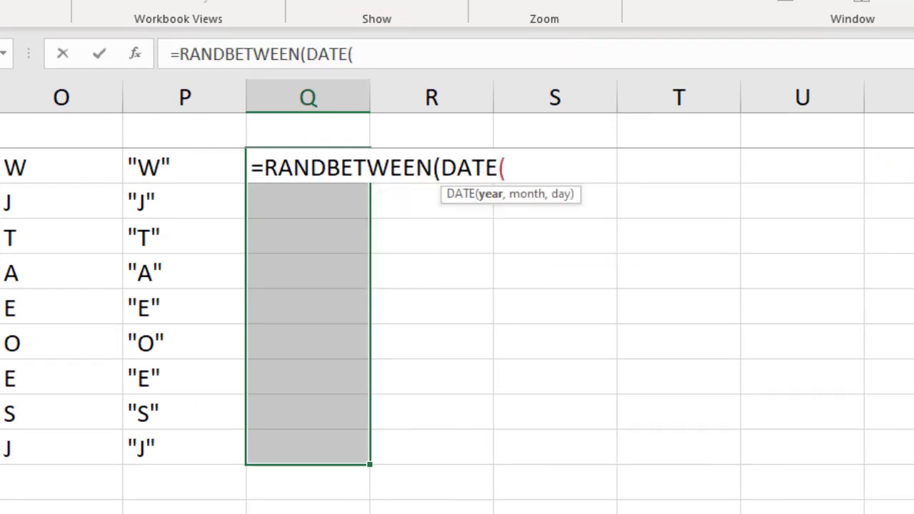
pyautogui.write('20')
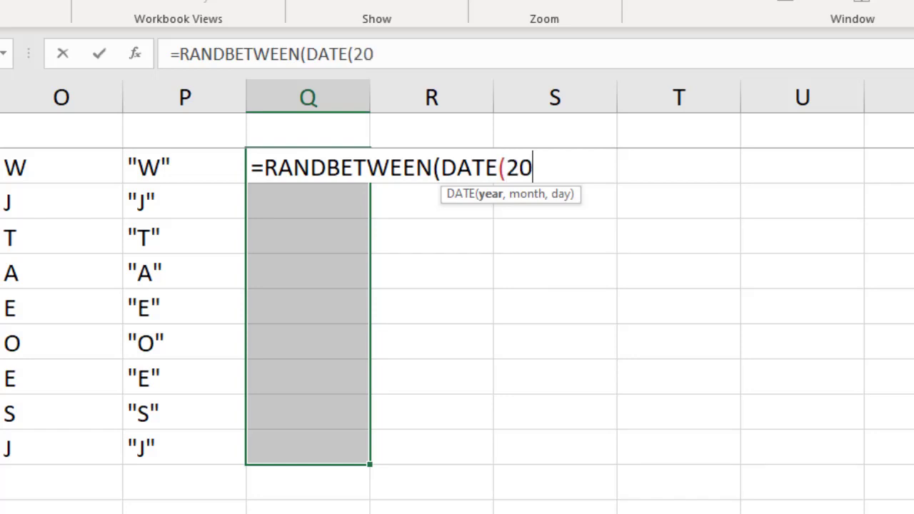
pyautogui.write('10,1,1),dat')
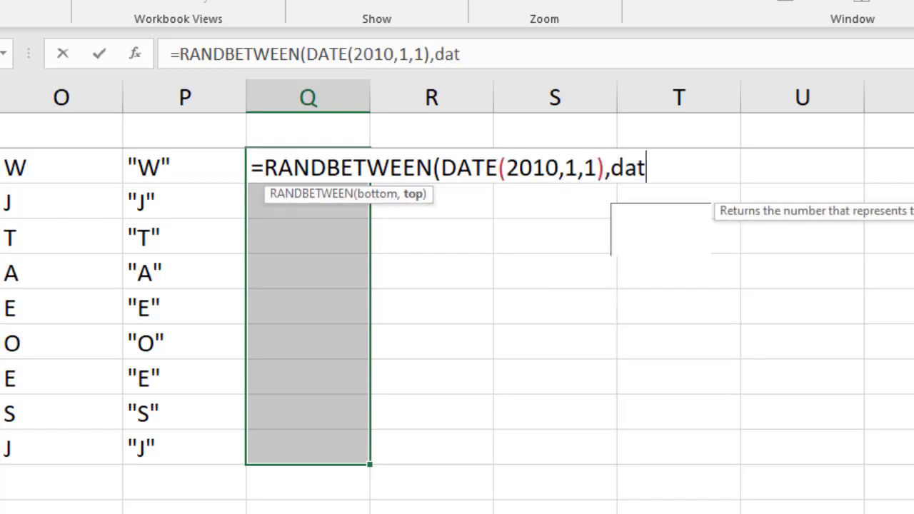
pyautogui.press('Tab')
pyautogui.write('2018,1')
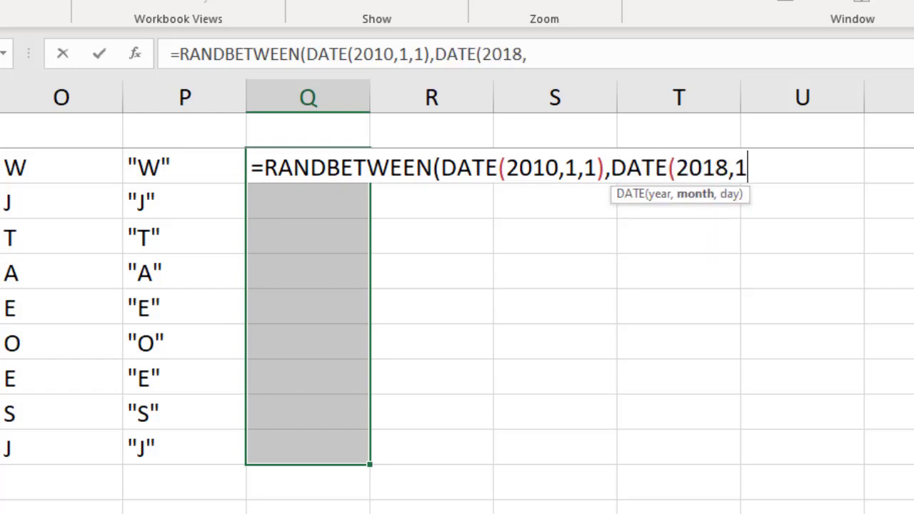
pyautogui.write('2,31))')
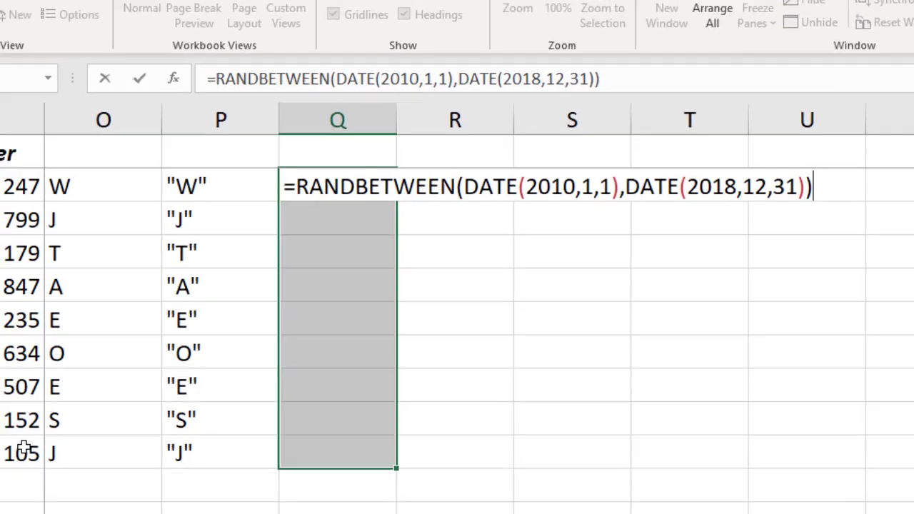
pyautogui.hotkey('ctrl', 'Return')
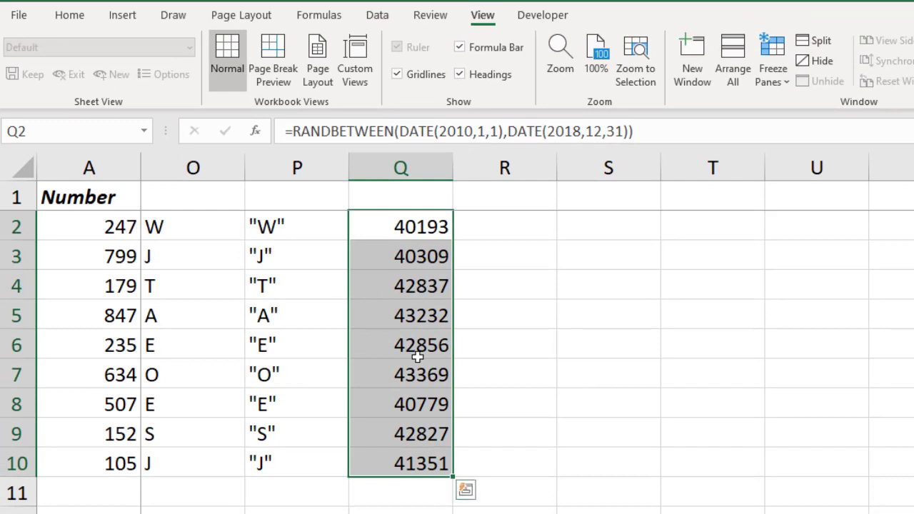
# Step: Format the random serial numbers in Q2:Q10 as dates
pyautogui.click(74, 20)
pyautogui.click(614, 48)
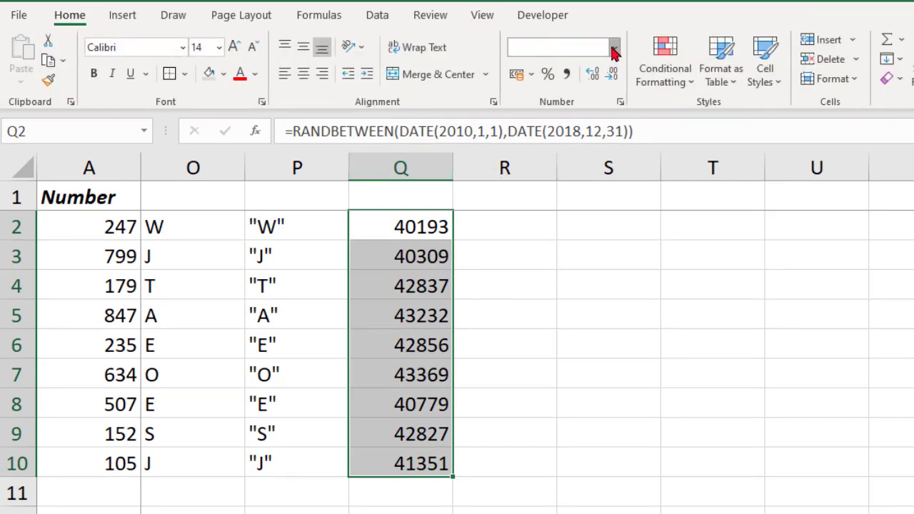
pyautogui.click(604, 245)
# Step: Replace the RANDBETWEEN formulas in Q2:Q10 with their static values
pyautogui.hotkey('ctrl', 'c')
pyautogui.hotkey('ctrl', 'alt', 'v')
pyautogui.press('v')
pyautogui.press('Return')
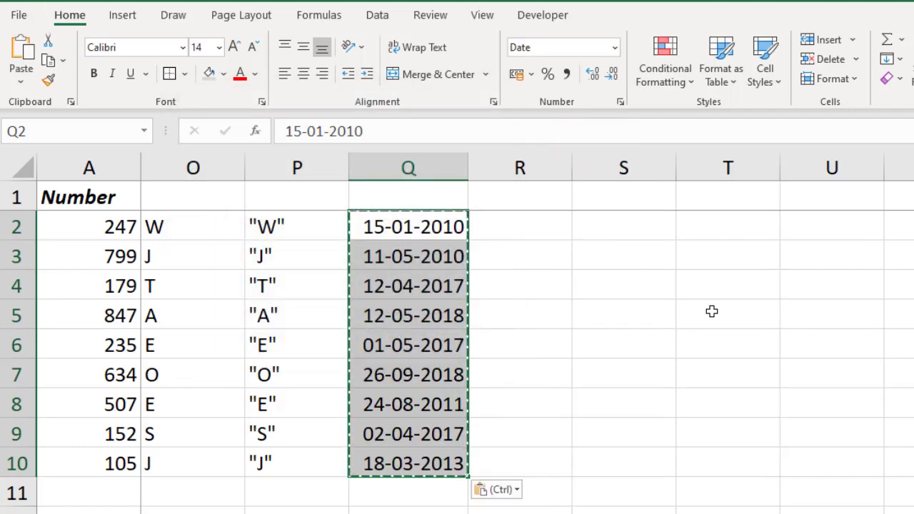
pyautogui.press('Escape')
# Step: Enter =VALUETOTEXT(Q2) in R2 to convert the first date to text
pyautogui.press('Right')
pyautogui.write('=val')
pyautogui.press('Down')
pyautogui.press('Tab')
pyautogui.press('Left')
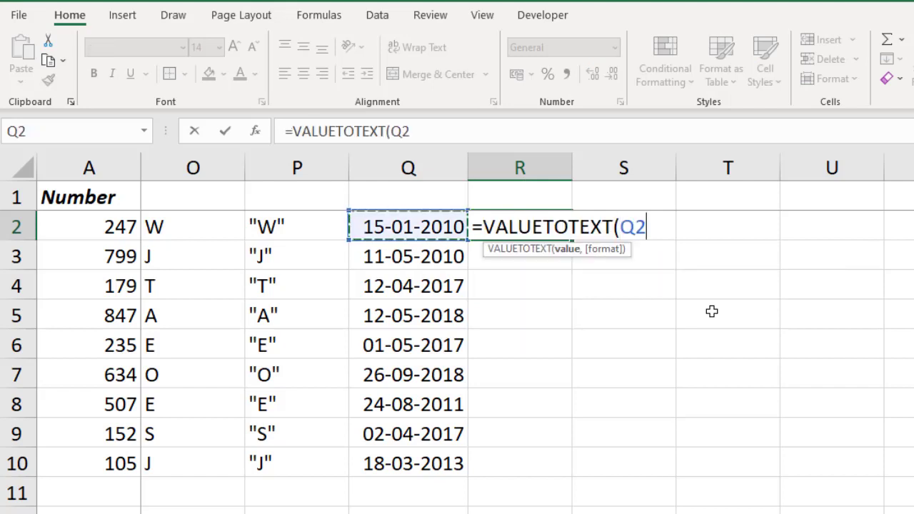
pyautogui.write(')')
pyautogui.press('Return')
# Step: Copy the VALUETOTEXT formula from R2 down through R10
pyautogui.press('Up')
pyautogui.hotkey('ctrl', 'c')
pyautogui.press('Left')
pyautogui.hotkey('ctrl', 'Down')
pyautogui.press('Right')
pyautogui.hotkey('ctrl', 'shift', 'Up')
pyautogui.hotkey('shift', 'Down')
pyautogui.hotkey('ctrl', 'v')
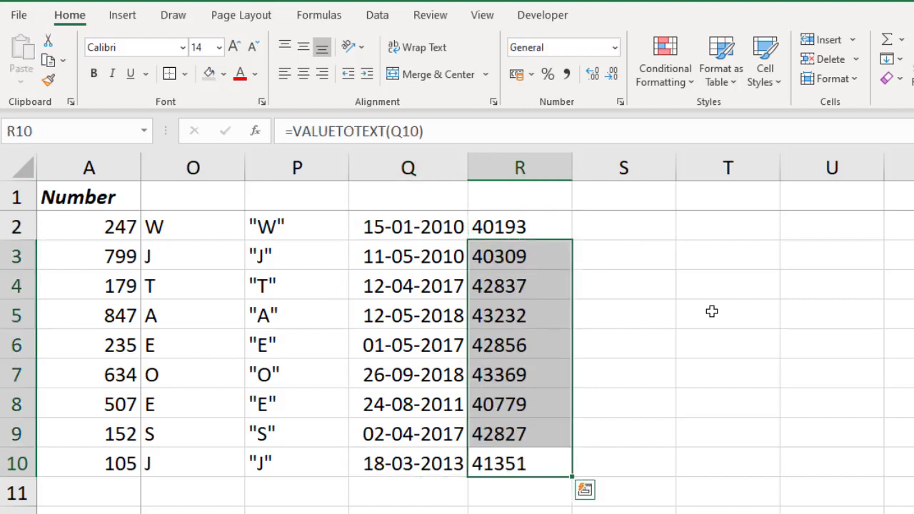
# Step: Enter =ISTEXT(R2) in S2 to check whether the converted date is text
pyautogui.hotkey('ctrl', 'Up')
pyautogui.press('Right')
pyautogui.write('=is')
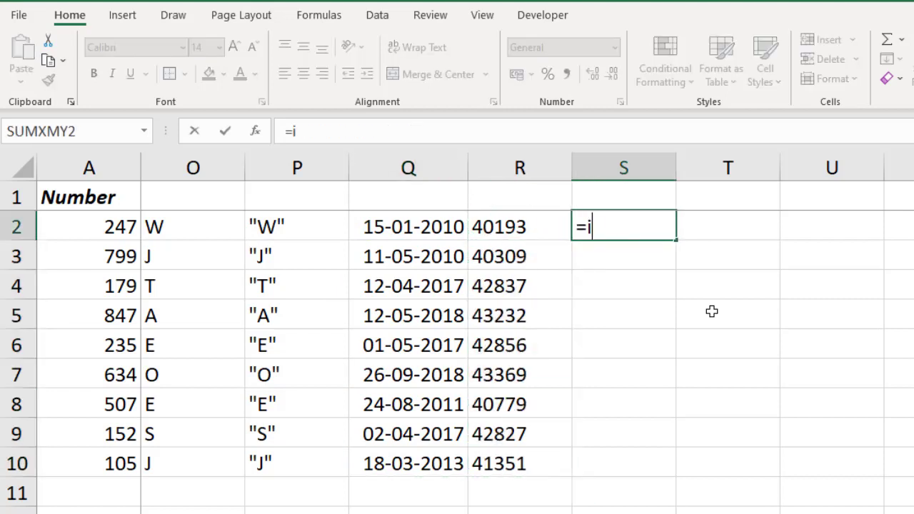
pyautogui.press('Down')
pyautogui.write('te')
pyautogui.press('Tab')
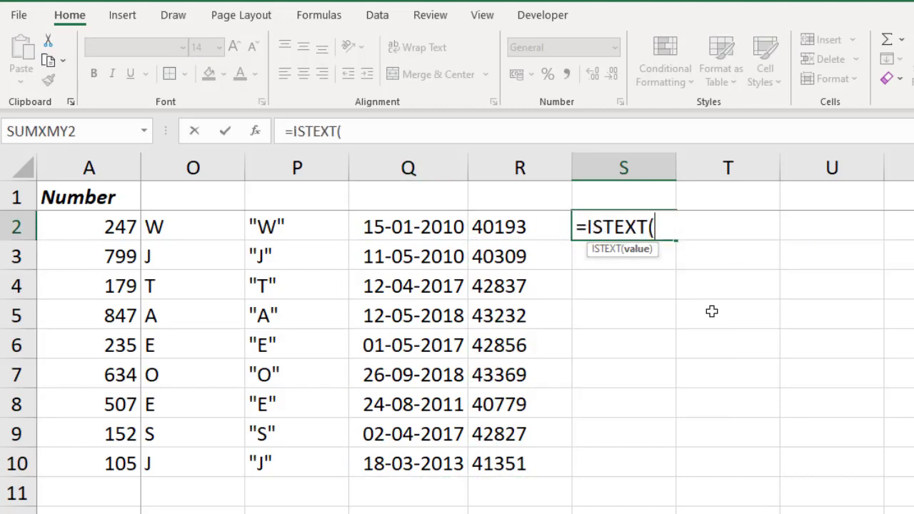
pyautogui.press('Left')
pyautogui.press('Return')
# Step: Copy the ISTEXT check from S2 down through S10
pyautogui.press('Up')
pyautogui.hotkey('ctrl', 'c')
pyautogui.press('Left')
pyautogui.hotkey('ctrl', 'Down')
pyautogui.press('Right')
pyautogui.hotkey('ctrl', 'shift', 'Up')
pyautogui.hotkey('shift', 'Down')
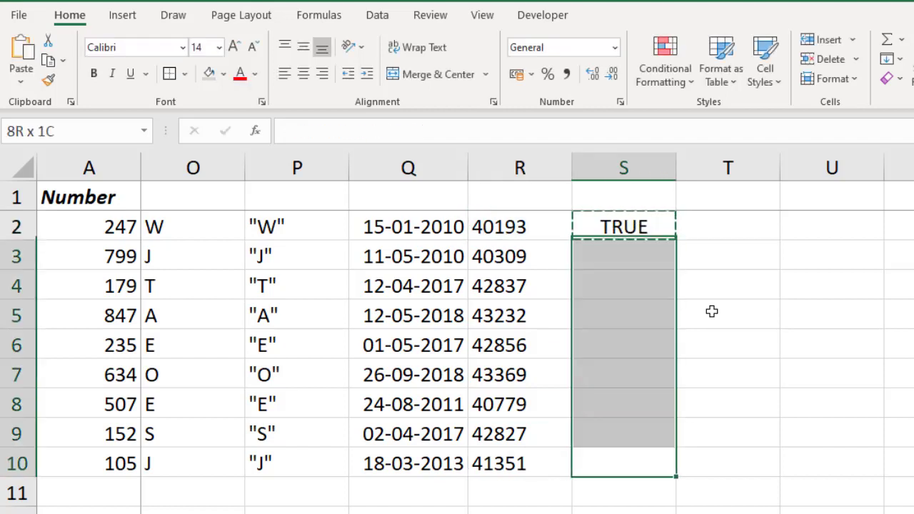
pyautogui.hotkey('ctrl', 'v')
pyautogui.hotkey('ctrl', 'Up')
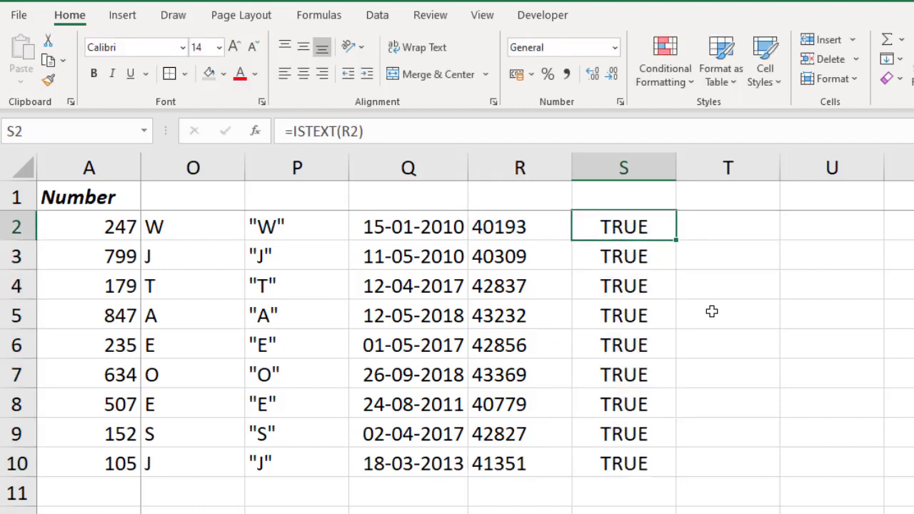
pyautogui.press('Right')
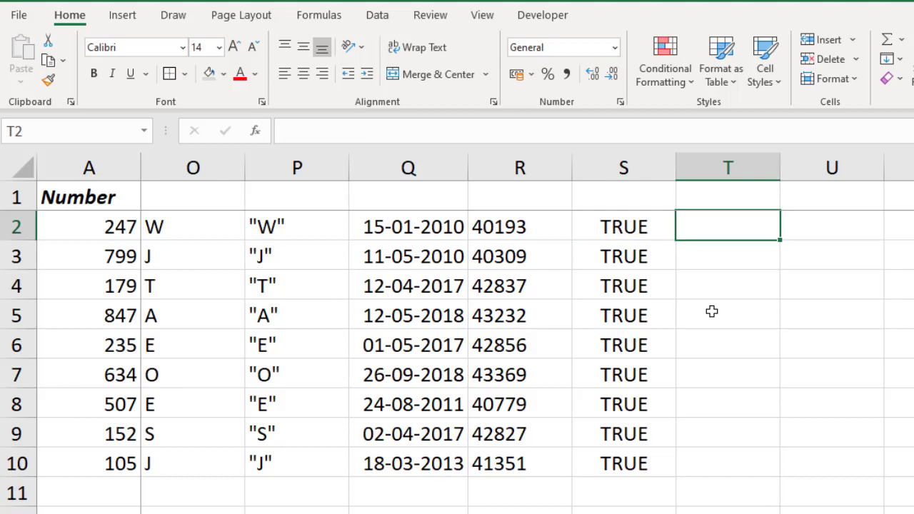
pyautogui.press('Right')
pyautogui.press('Right')
pyautogui.press('Right')
pyautogui.press('Right')
pyautogui.press('Right')
pyautogui.press('Right')
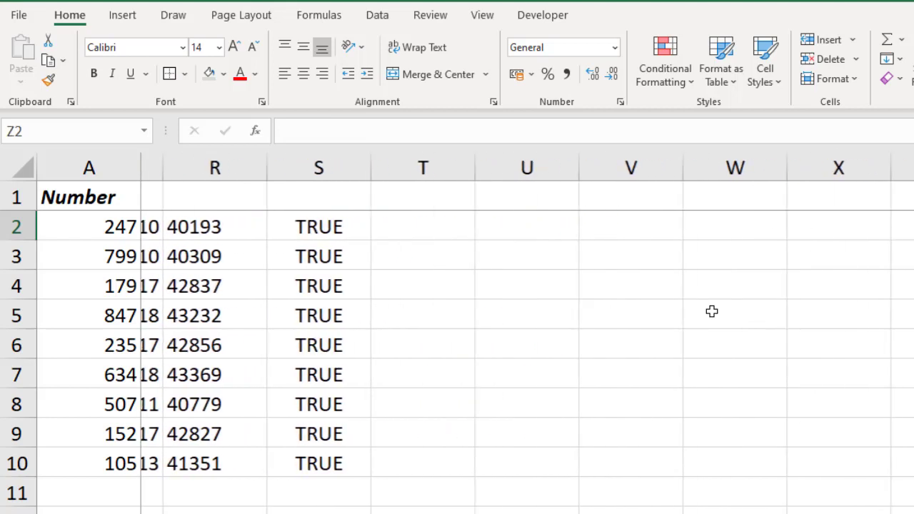
pyautogui.press('Left')
pyautogui.press('Left')
pyautogui.press('Left')
pyautogui.press('Left')
pyautogui.press('Left')
pyautogui.press('Left')
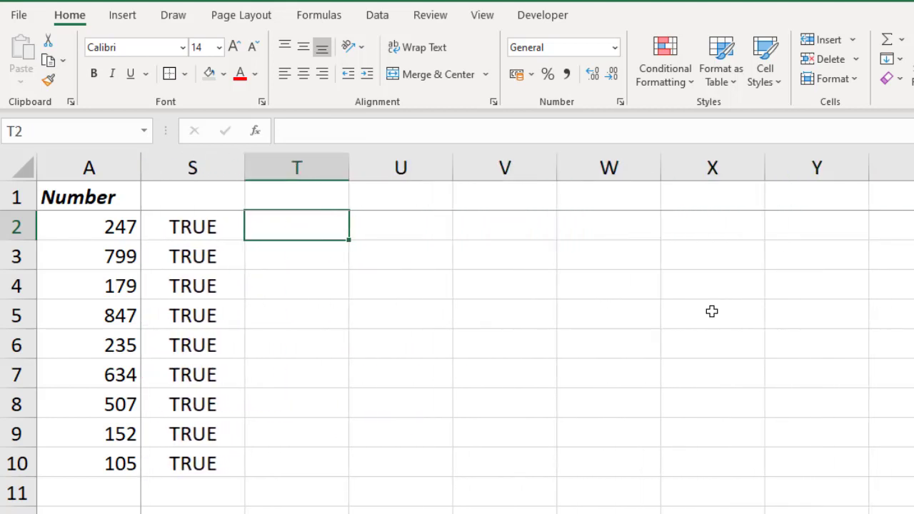
# Step: Copy the numbers in A2:A10 into T2:T10
pyautogui.moveTo(102, 217); pyautogui.dragTo(111, 461)
pyautogui.hotkey('ctrl', 'c')
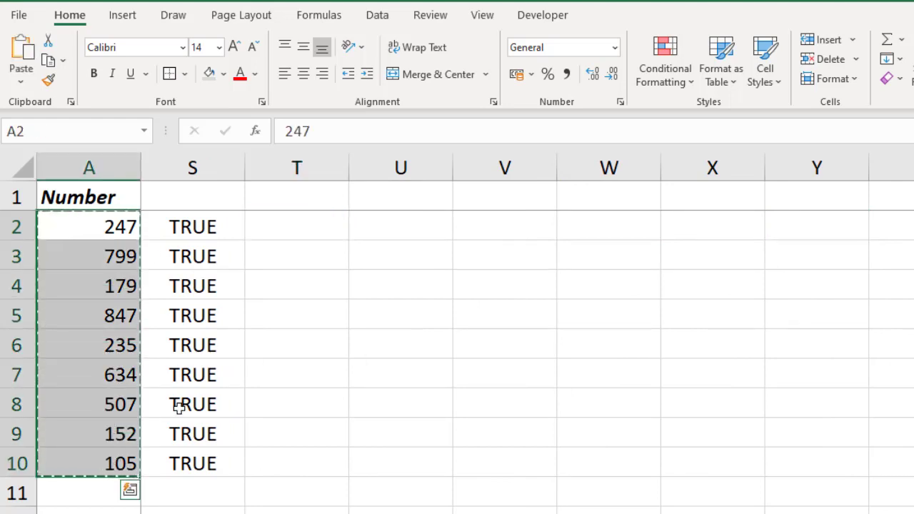
pyautogui.click(284, 238)
pyautogui.hotkey('ctrl', 'v')
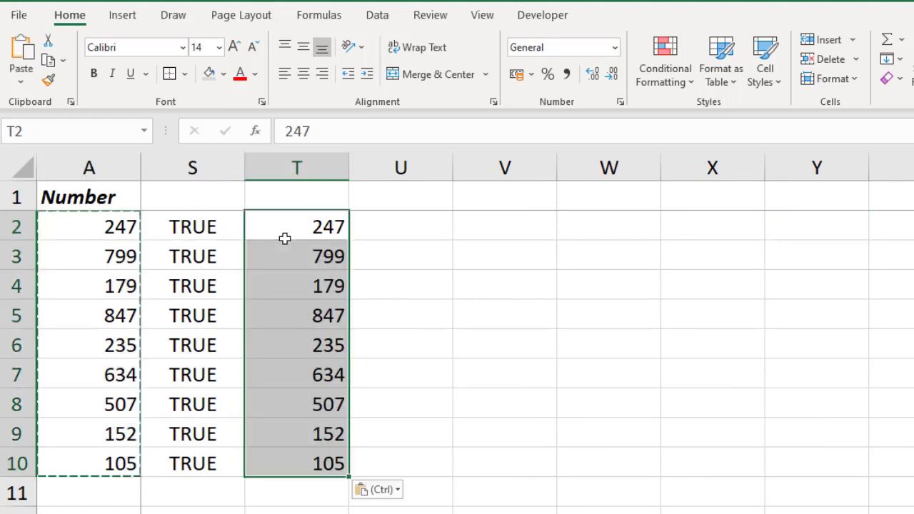
pyautogui.press('Escape')
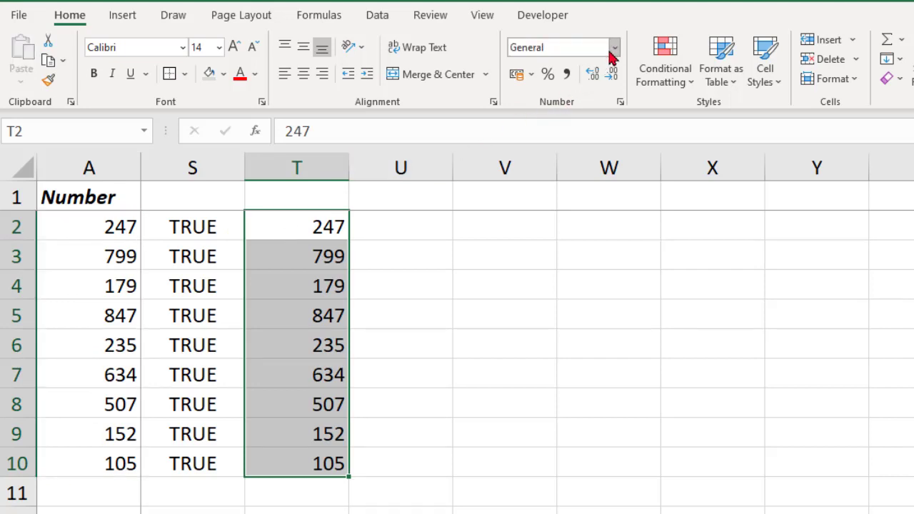
# Step: Apply the Text number format to the copied numbers in T2:T10
pyautogui.click(614, 48)
pyautogui.moveTo(680, 265); pyautogui.dragTo(679, 328)
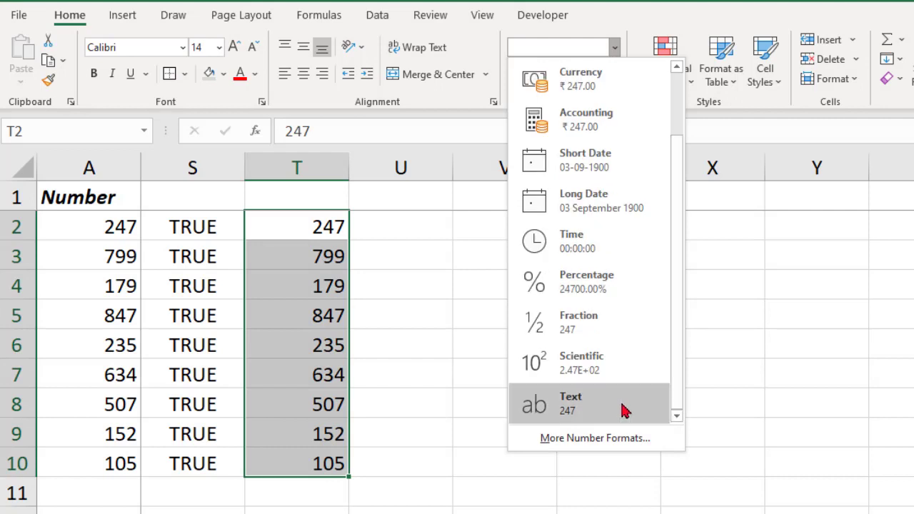
pyautogui.click(624, 409)
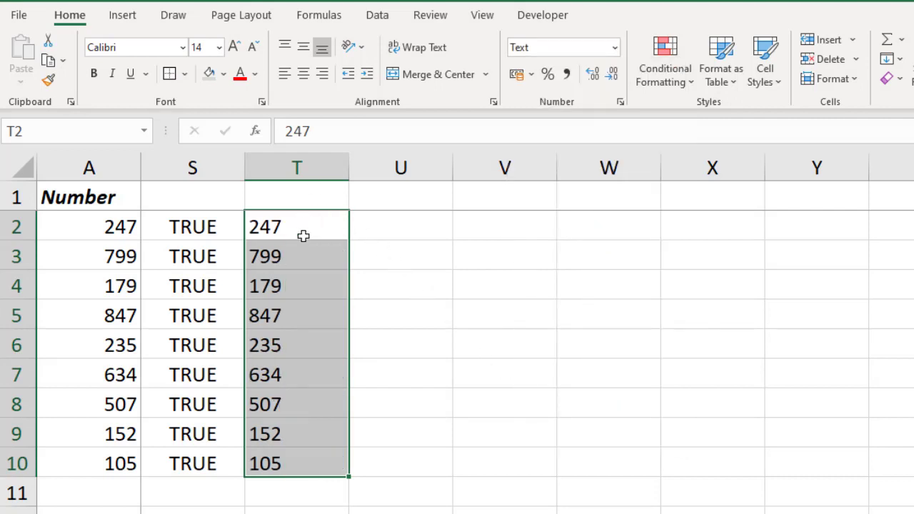
# Step: Enter =ISTEXT(T2) in U2 to check whether the Text-formatted number counts as text
pyautogui.click(388, 225)
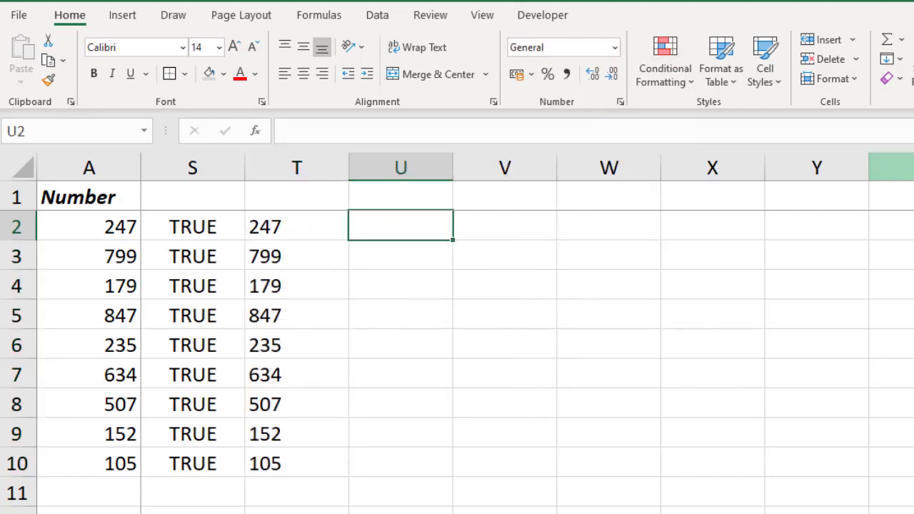
pyautogui.write('=is')
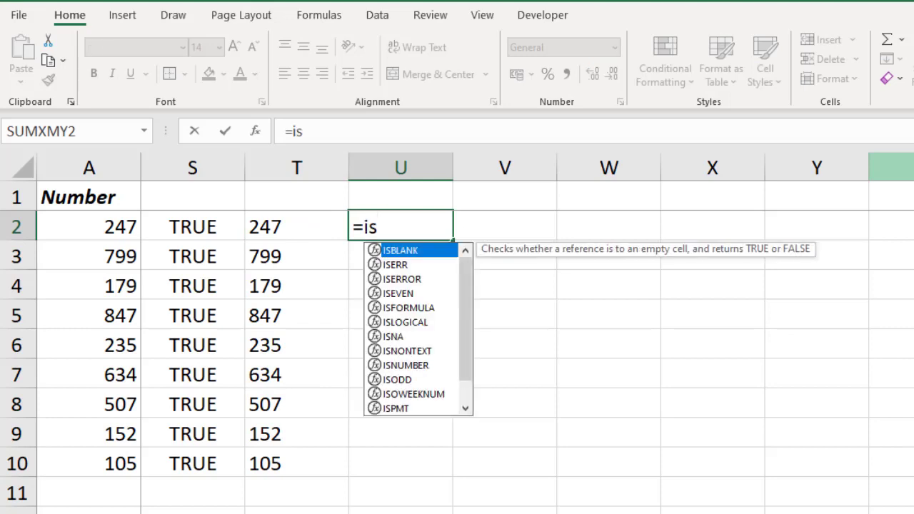
pyautogui.write('te')
pyautogui.press('Tab')
pyautogui.press('Left')
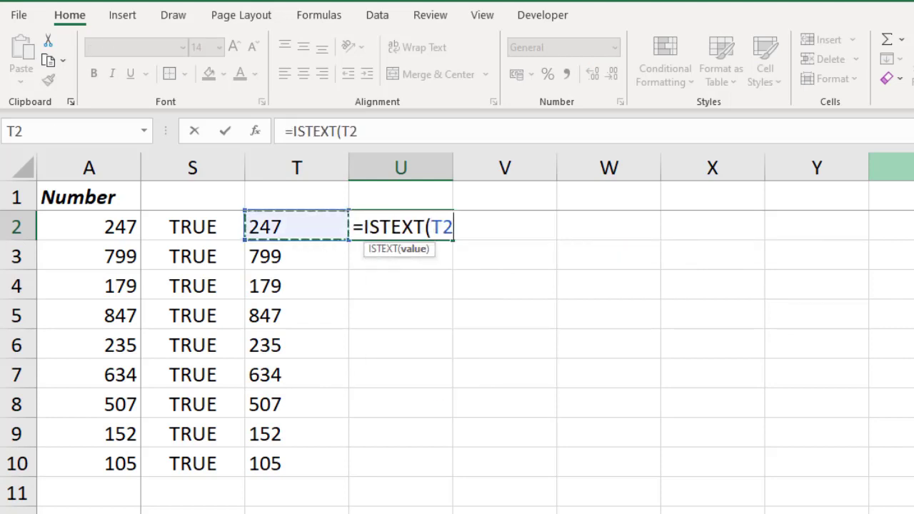
pyautogui.write(')')
pyautogui.hotkey('ctrl', 'Return')
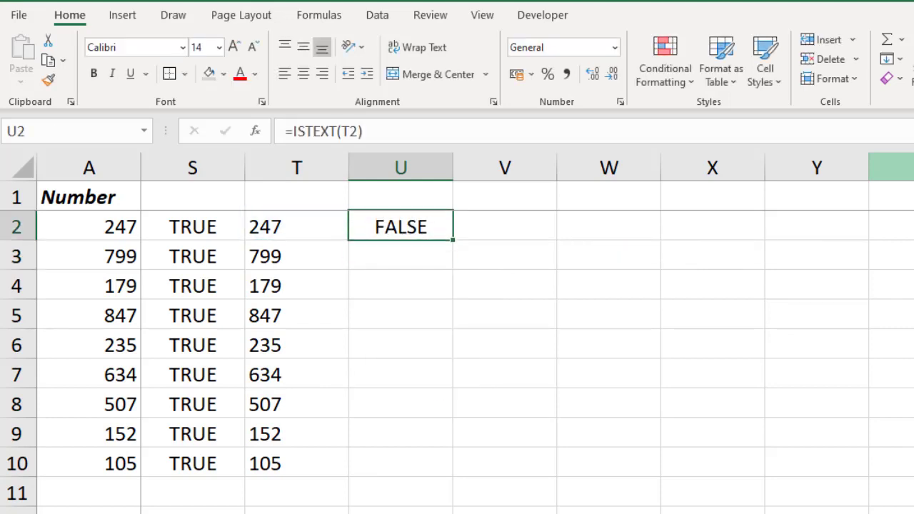
# Step: Copy the ISTEXT check from U2 down through U10
pyautogui.hotkey('ctrl', 'c')
pyautogui.press('Left')
pyautogui.hotkey('ctrl', 'Down')
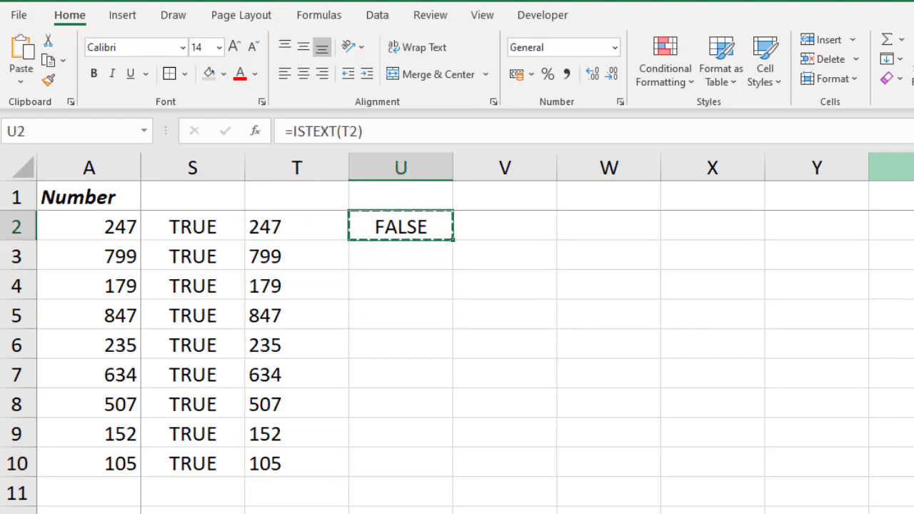
pyautogui.press('Left')
pyautogui.hotkey('ctrl', 'Down')
pyautogui.press('Right')
pyautogui.hotkey('shift', 'Up')
pyautogui.hotkey('shift', 'Up')
pyautogui.hotkey('shift', 'Up')
pyautogui.hotkey('shift', 'Up')
pyautogui.hotkey('shift', 'Up')
pyautogui.hotkey('shift', 'Up')
pyautogui.hotkey('shift', 'Up')
pyautogui.hotkey('ctrl', 'v')
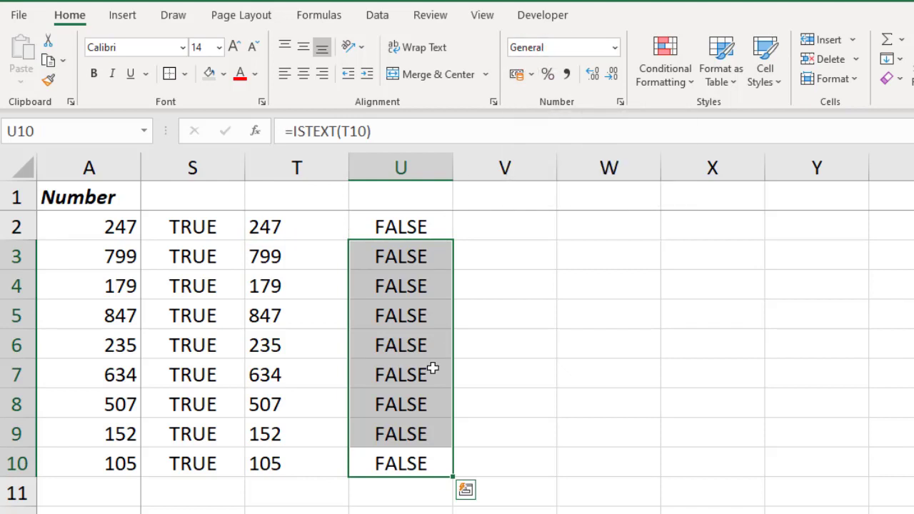
# Step: Enter 42500 in V2 and format it as a Short Date
pyautogui.hotkey('ctrl', 'Up')
pyautogui.press('Left')
pyautogui.hotkey('ctrl', 'shift', 'Down')
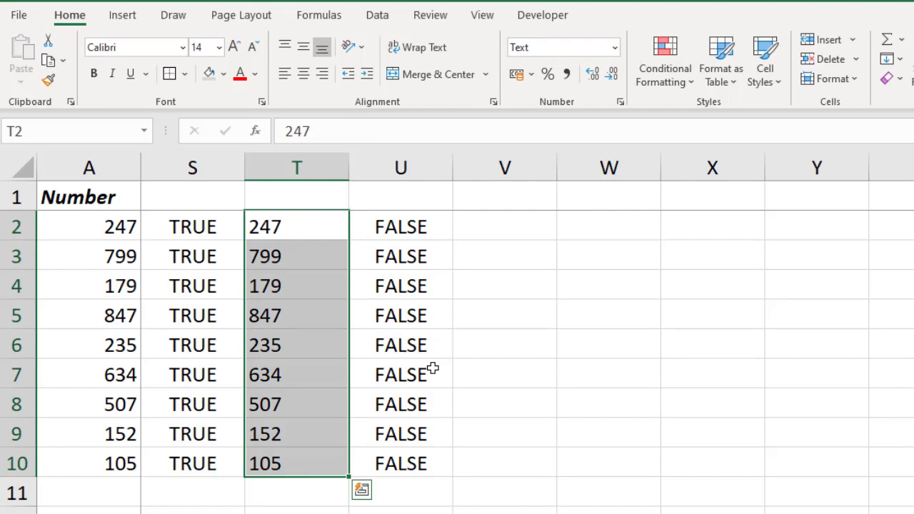
pyautogui.press('Right')
pyautogui.press('Right')
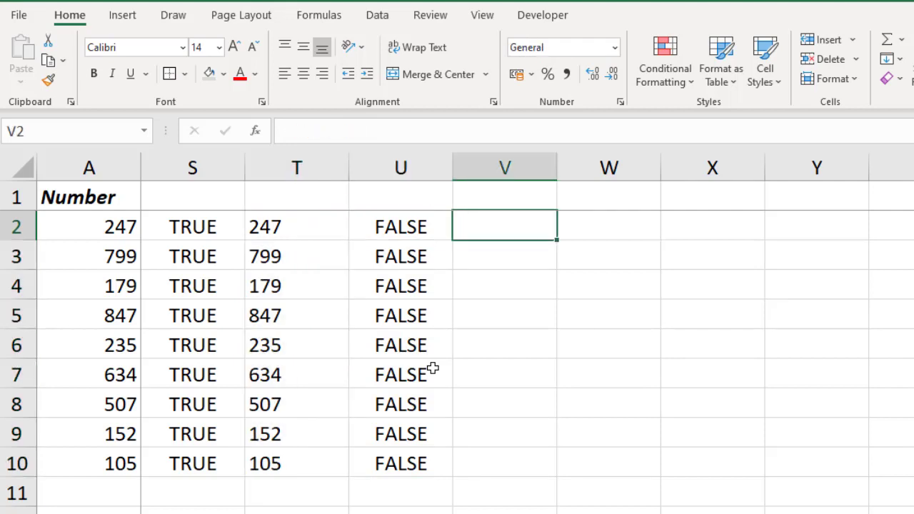
pyautogui.write('42500')
pyautogui.press('Return')
pyautogui.press('Up')
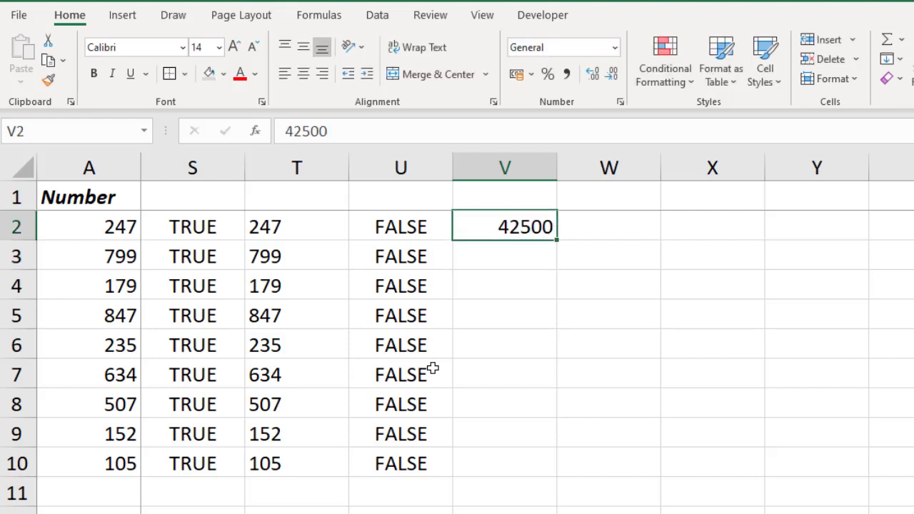
pyautogui.click(613, 48)
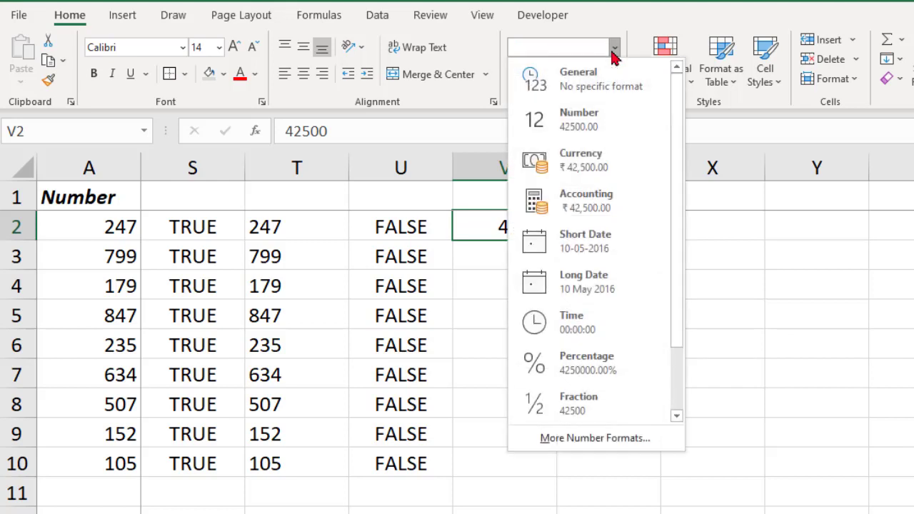
pyautogui.click(632, 247)
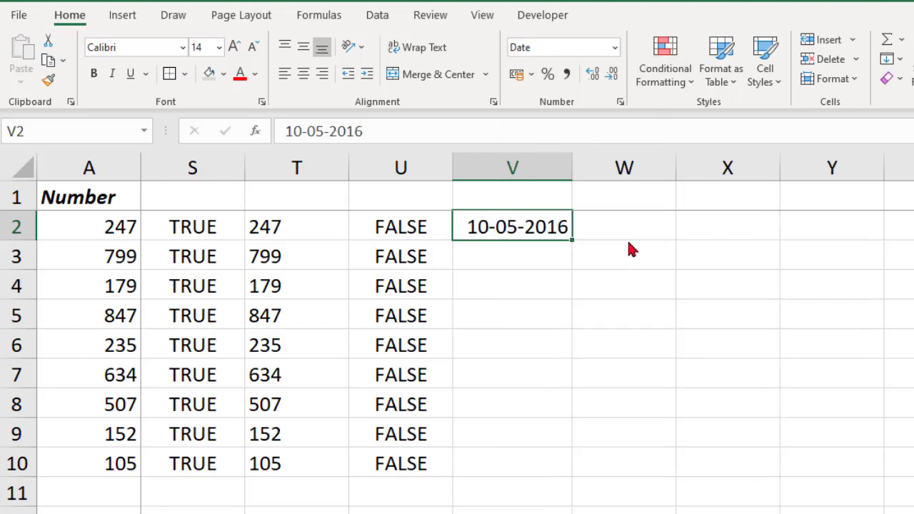
pyautogui.moveTo(293, 228); pyautogui.dragTo(287, 456)
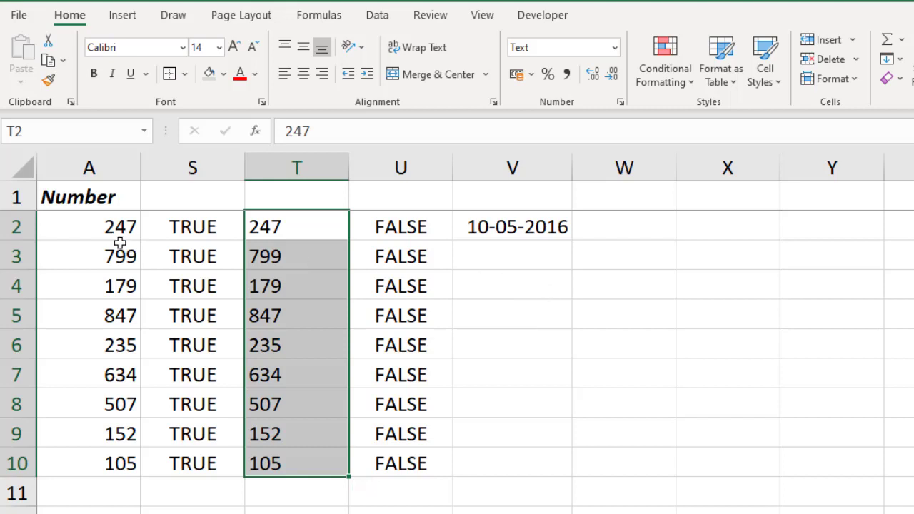
# Step: Fill V2:V10 with the formula =RANDBETWEEN(1000,10000)
pyautogui.moveTo(567, 236); pyautogui.dragTo(545, 455)
pyautogui.write('=ra')
pyautogui.press('Down')
pyautogui.press('Tab')
pyautogui.write('1000,100000')
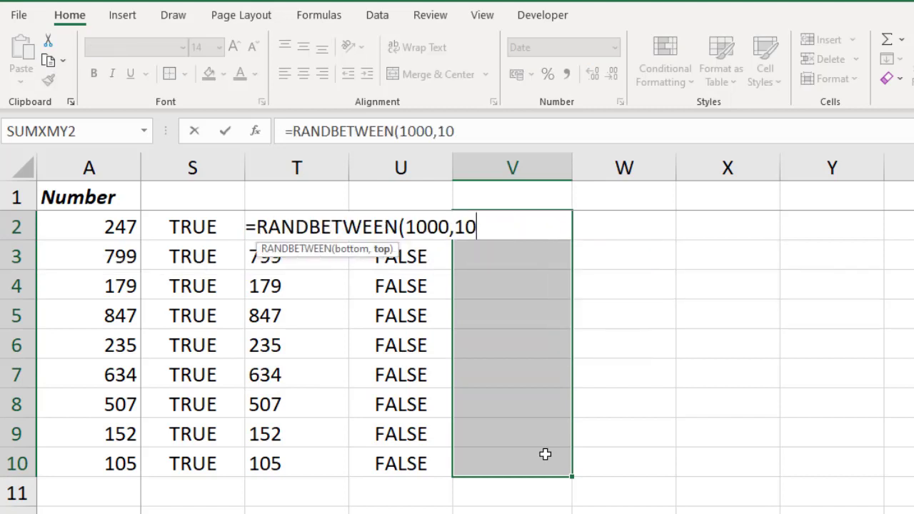
pyautogui.press('BackSpace')
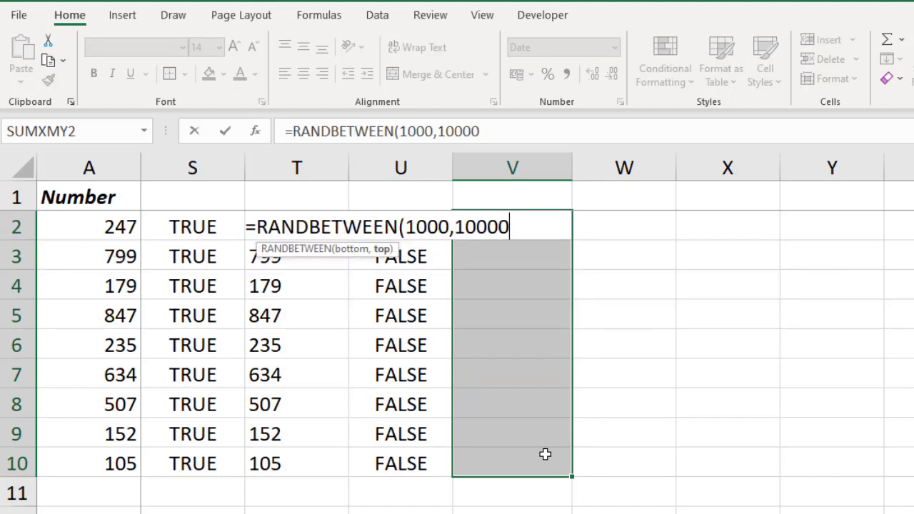
pyautogui.write(')')
pyautogui.hotkey('ctrl', 'Return')
# Step: Replace the random-number formulas in V2:V10 with their static values
pyautogui.hotkey('ctrl', 'c')
pyautogui.hotkey('ctrl', 'alt', 'v')
pyautogui.press('v')
pyautogui.press('Return')
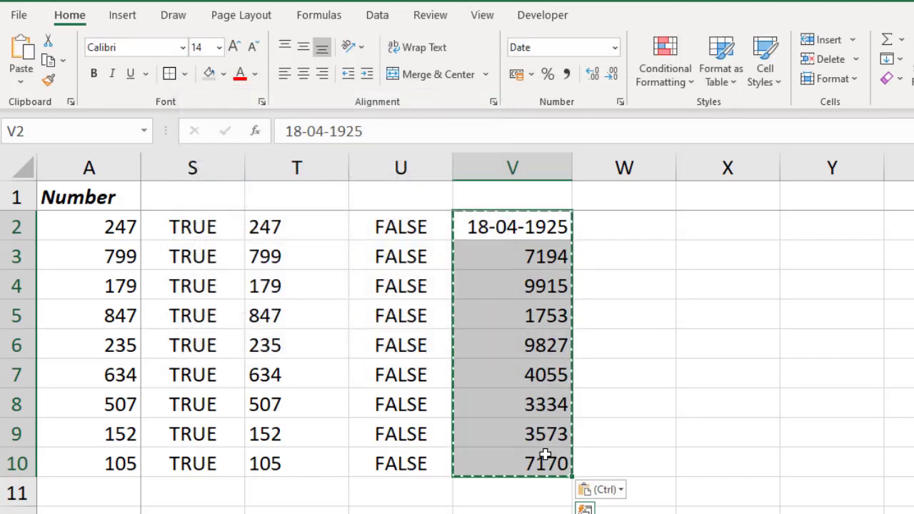
# Step: Format V2:V10 with the comma style and no decimal places
pyautogui.click(566, 74)
pyautogui.click(612, 75)
pyautogui.click(612, 75)
pyautogui.click(654, 301)
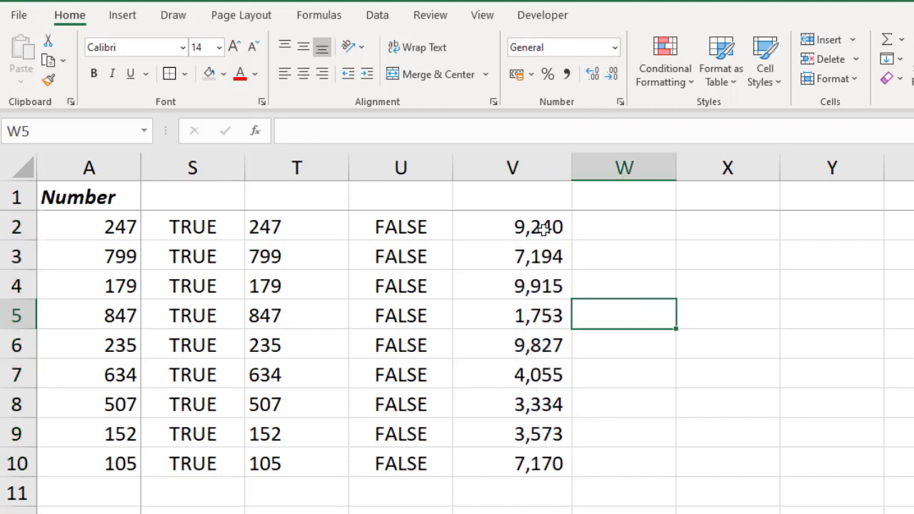
# Step: Set the number format of V2:V10 to General
pyautogui.moveTo(542, 226); pyautogui.dragTo(528, 468)
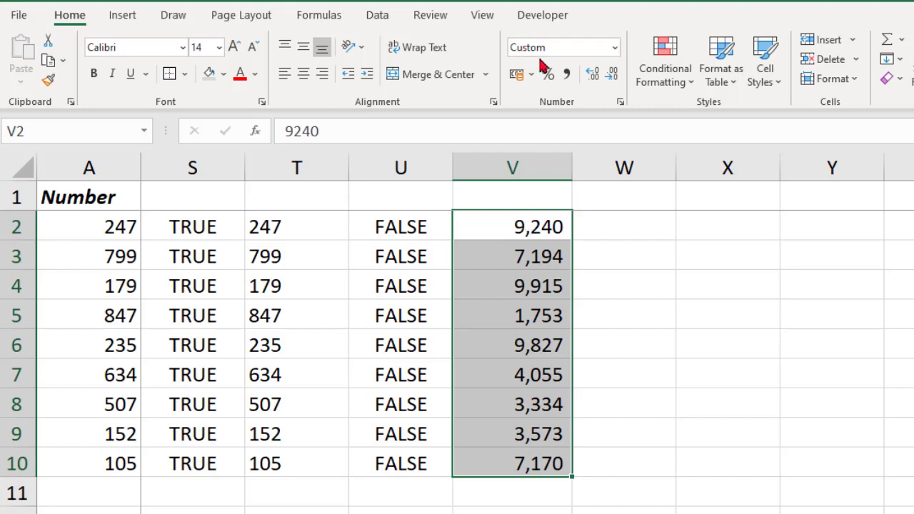
pyautogui.click(615, 47)
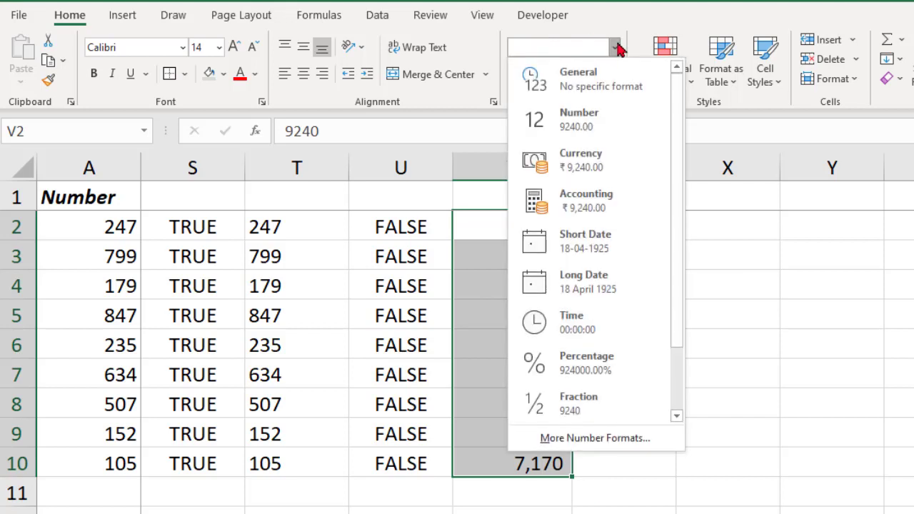
pyautogui.click(623, 84)
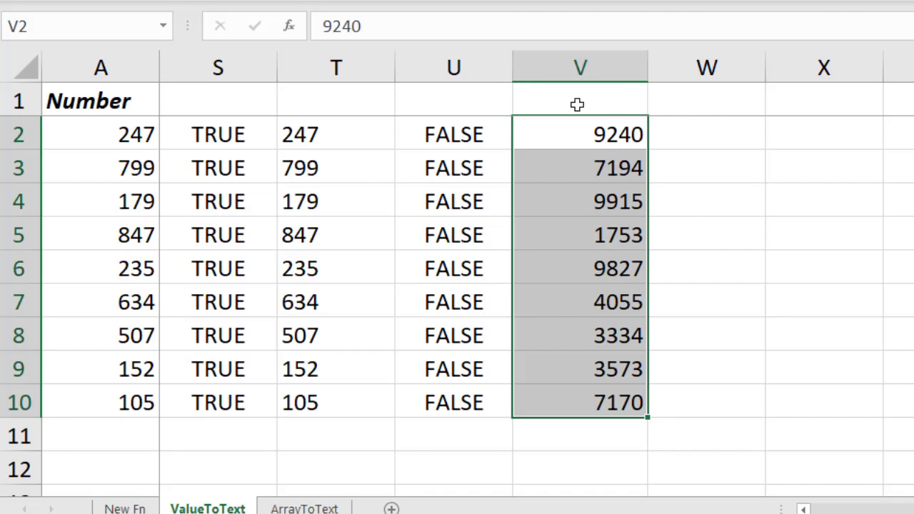
# Step: Review the earlier VALUETOTEXT results, the formula with its format argument in P2, and the function descriptions on the New Fn sheet
pyautogui.press('Left')
pyautogui.press('Left')
pyautogui.press('Left')
pyautogui.press('Left')
pyautogui.press('Left')
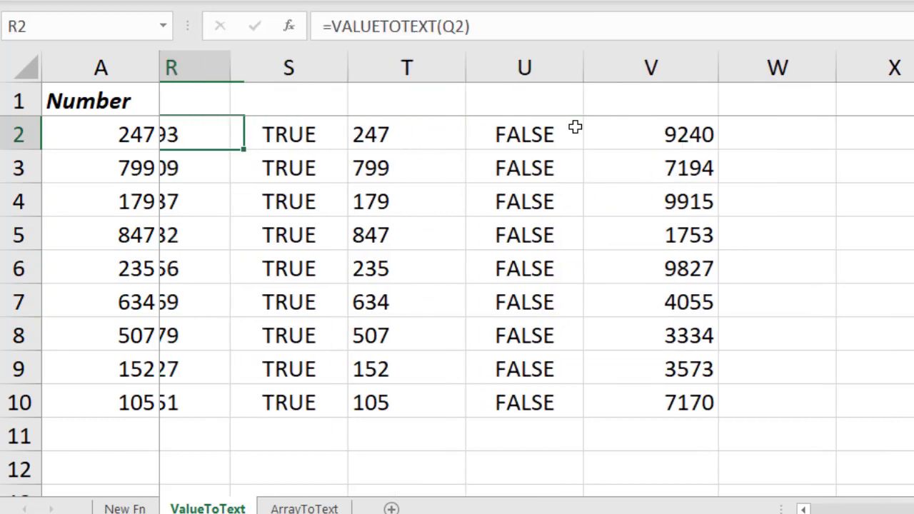
pyautogui.press('Left')
pyautogui.press('Left')
pyautogui.press('Left')
pyautogui.press('Left')
pyautogui.press('Left')
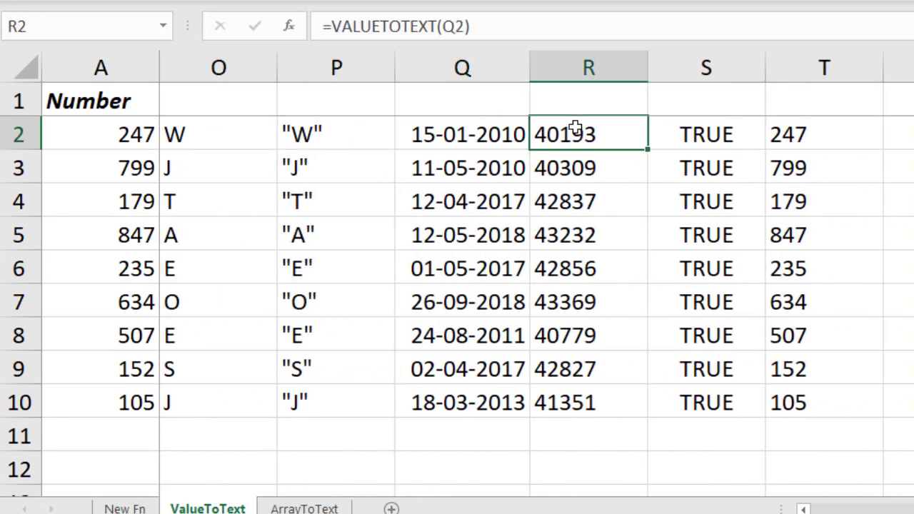
pyautogui.press('Right')
pyautogui.press('Right')
pyautogui.press('Right')
pyautogui.press('Right')
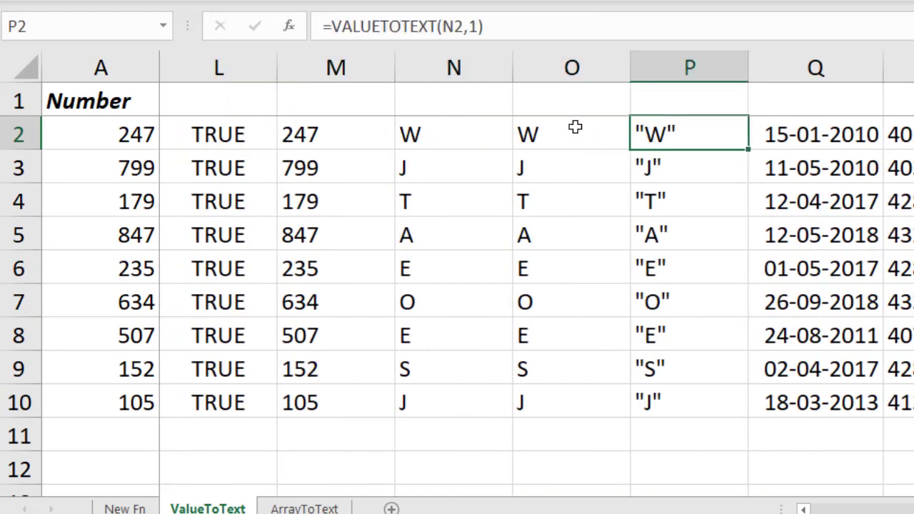
pyautogui.press('F2')
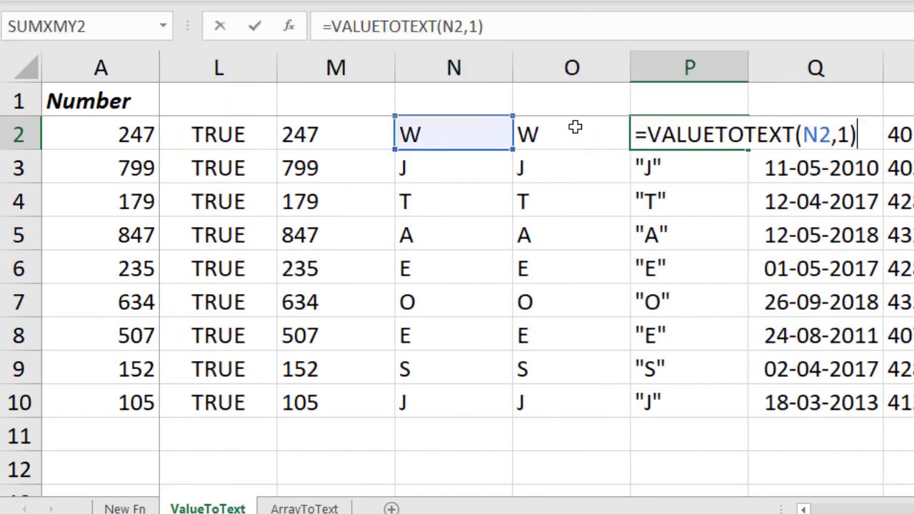
pyautogui.click(839, 134)
pyautogui.hotkey('ctrl', 'Return')
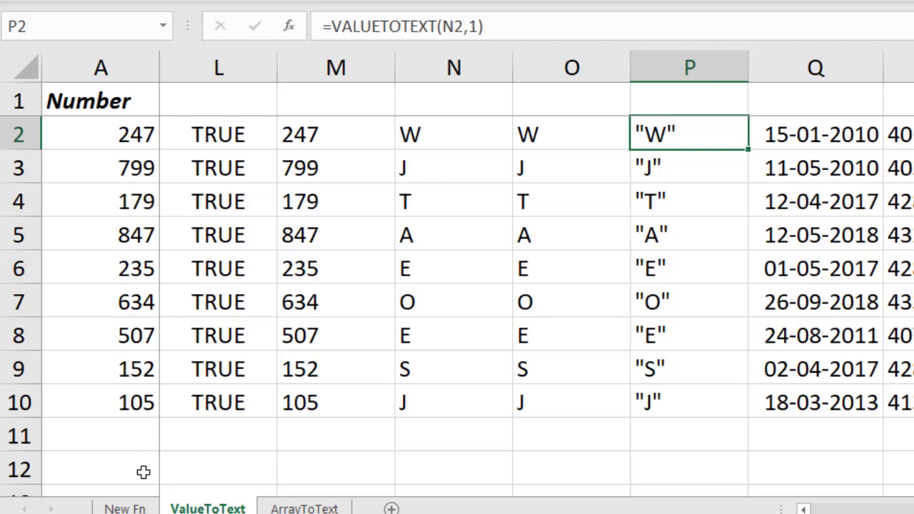
pyautogui.click(145, 508)
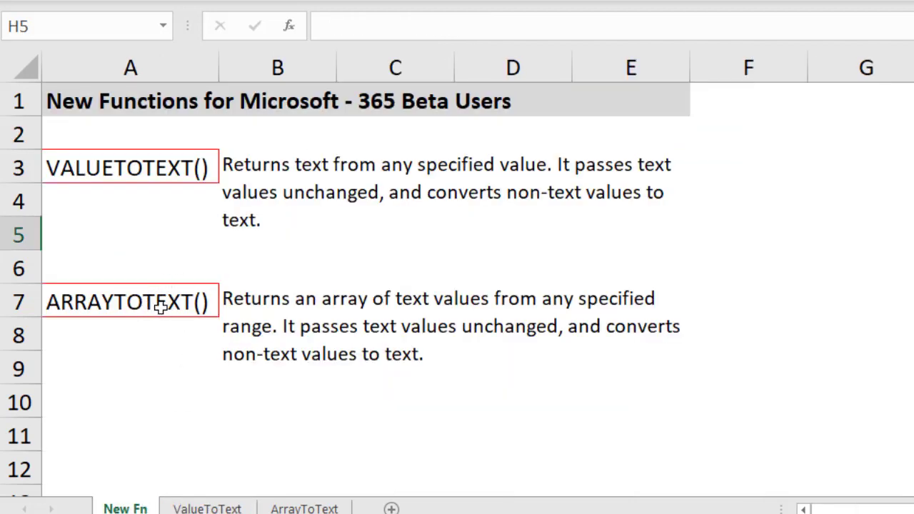
# Step: Enter the heading Amount in A1 of the ArrayToText sheet and make it bold and italic
pyautogui.click(306, 508)
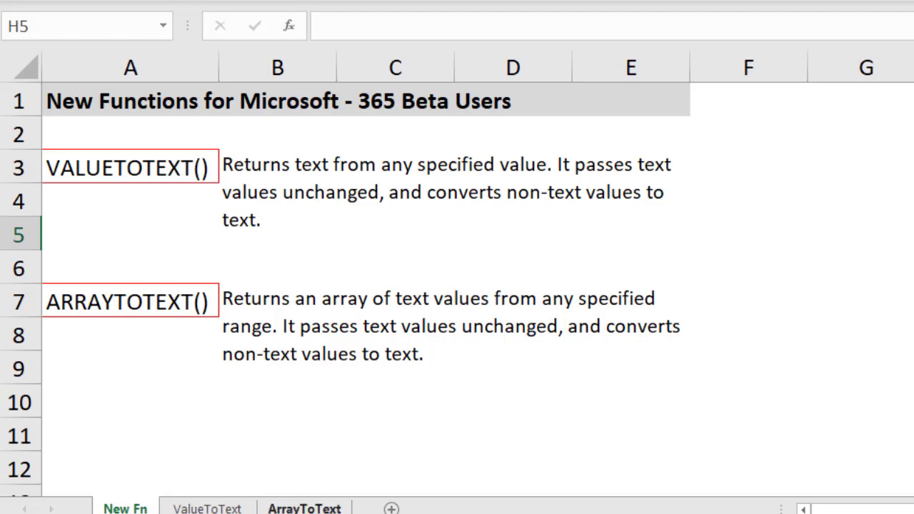
pyautogui.press('Up')
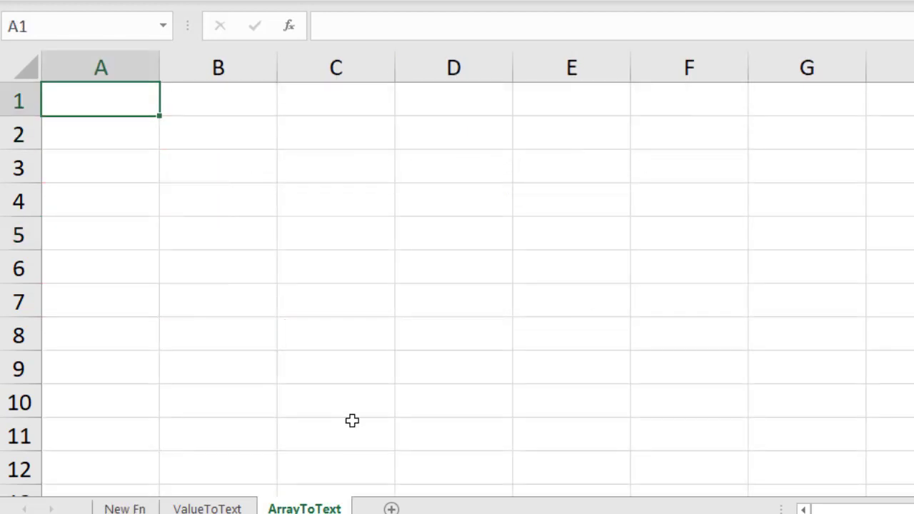
pyautogui.write('Amount')
pyautogui.press('Return')
pyautogui.press('Up')
pyautogui.hotkey('ctrl', 'b')
pyautogui.hotkey('ctrl', 'i')
pyautogui.press('Down')
# Step: Enter the amounts 10, 20 and 30 in A2:A4
pyautogui.write('10')
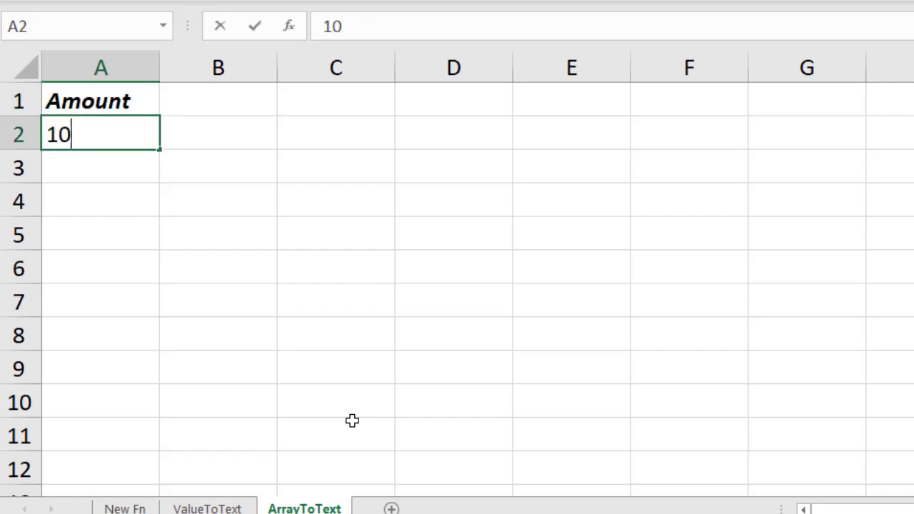
pyautogui.press('Return')
pyautogui.write('20')
pyautogui.press('Return')
pyautogui.write('30')
pyautogui.hotkey('ctrl', 'Return')
pyautogui.press('Down')
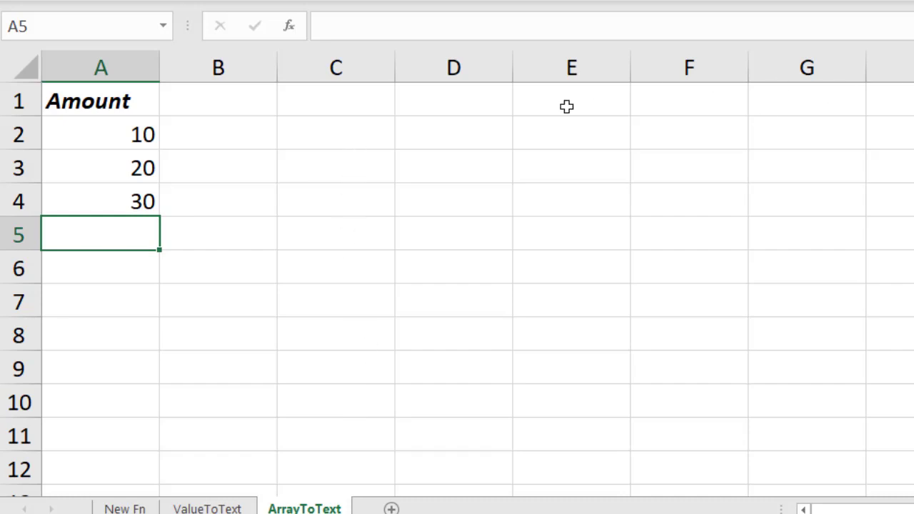
# Step: Reference A2:A4 in C2, evaluate the reference into its array values, and store ={10;20;30} as text
pyautogui.click(326, 135)
pyautogui.write('=')
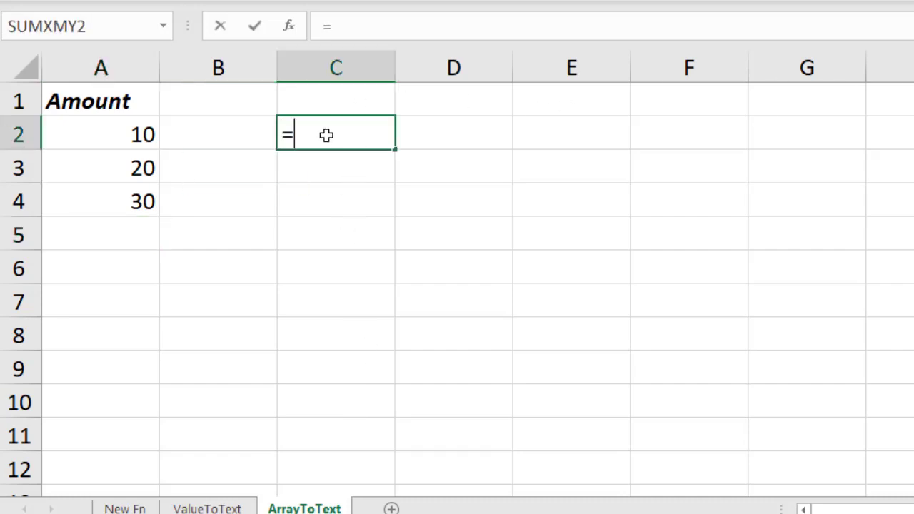
pyautogui.moveTo(122, 212); pyautogui.dragTo(122, 213)
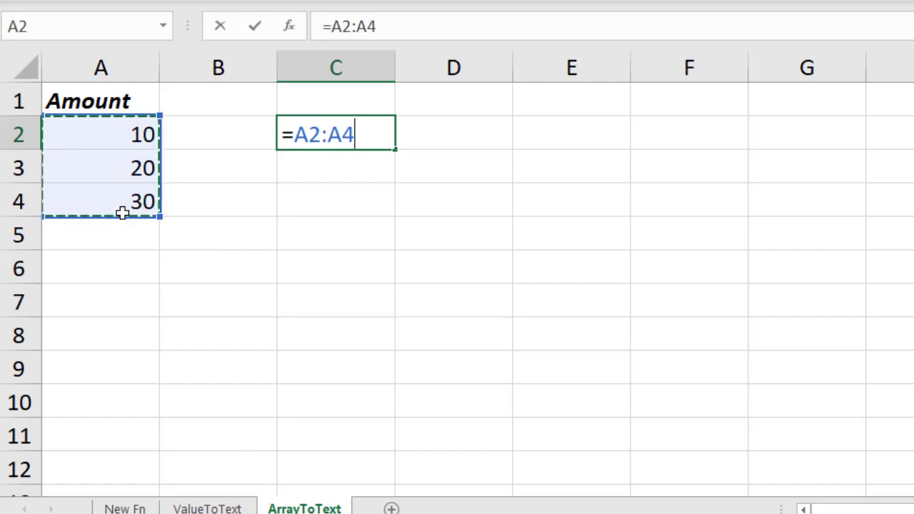
pyautogui.moveTo(296, 136); pyautogui.dragTo(412, 135)
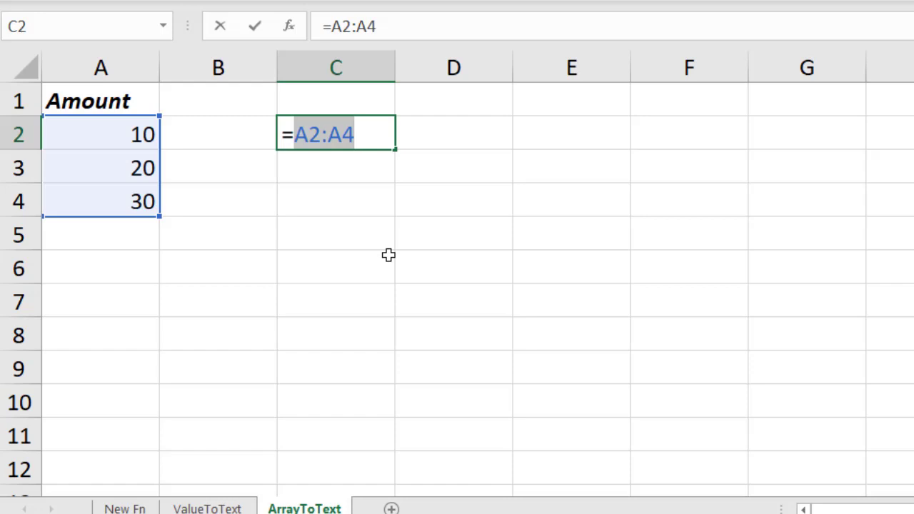
pyautogui.press('F9')
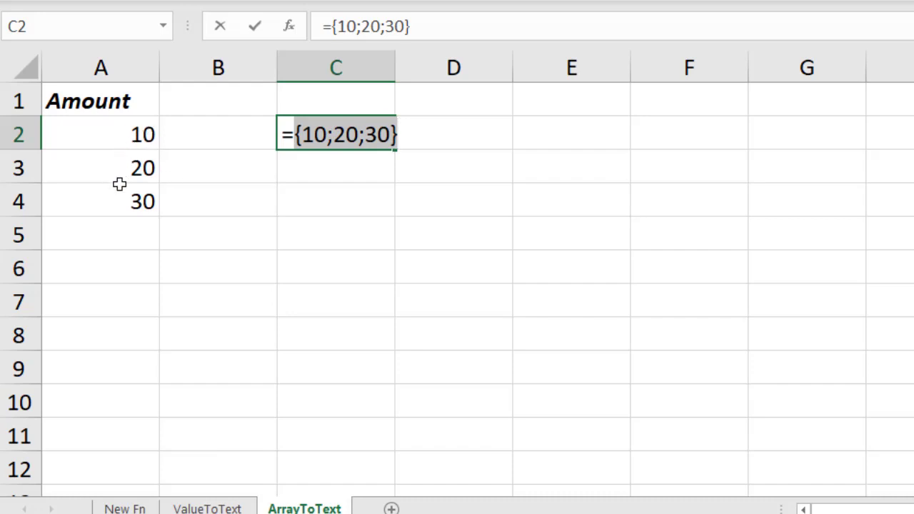
pyautogui.click(286, 138)
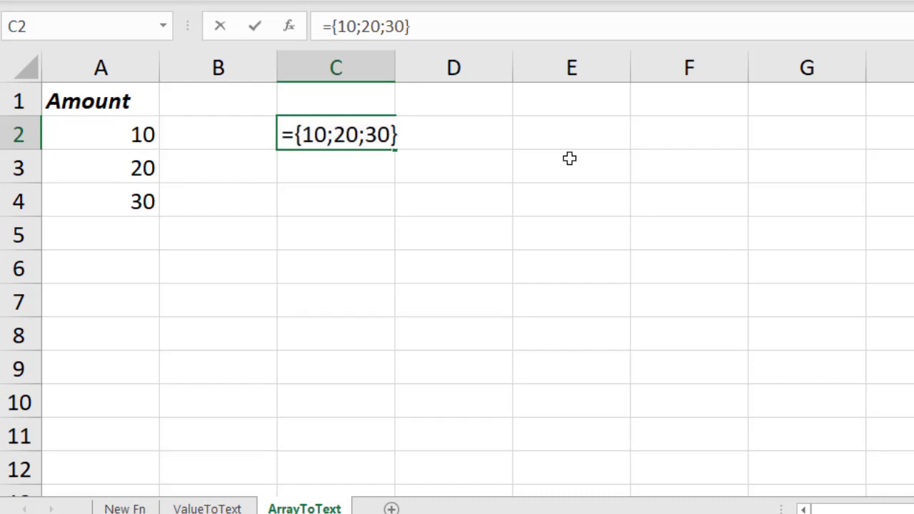
pyautogui.write("'")
pyautogui.press('Return')
pyautogui.press('Return')
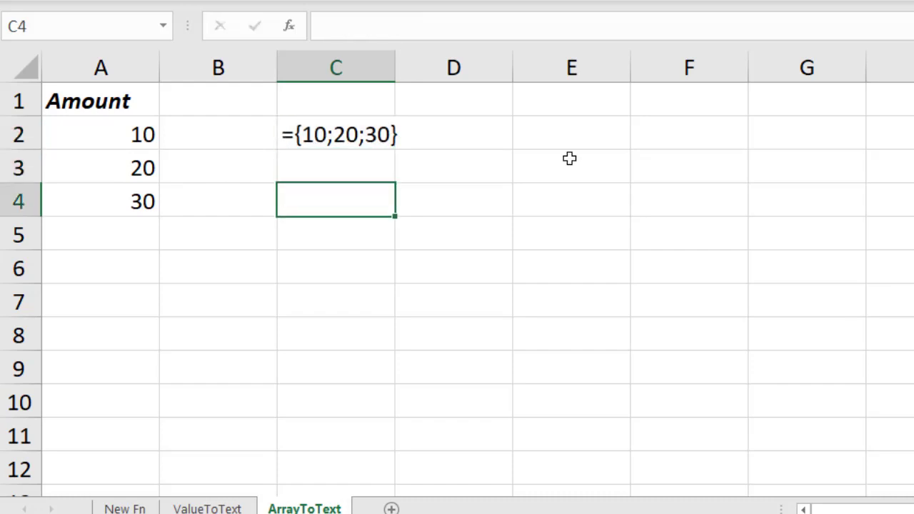
# Step: Enter the values 10, 20 and 30 across C4:E4
pyautogui.write('=')
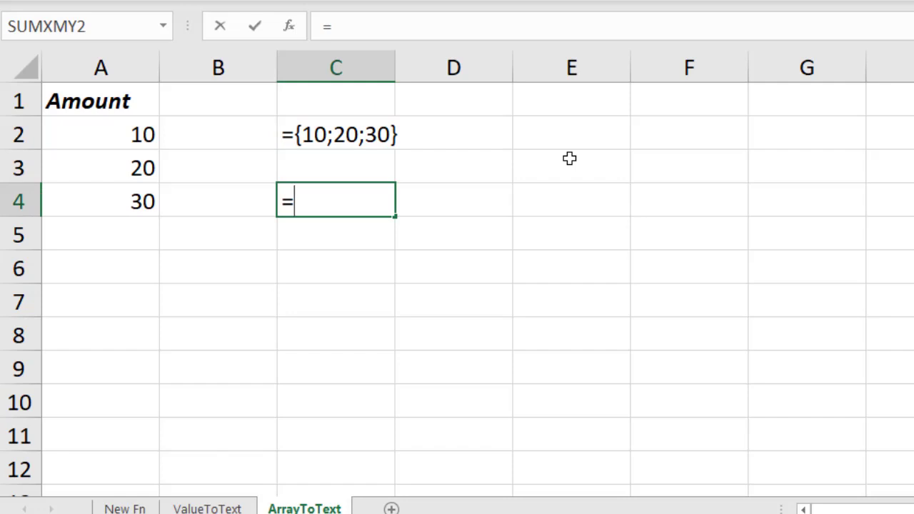
pyautogui.press('BackSpace')
pyautogui.write('10')
pyautogui.press('Tab')
pyautogui.write('20')
pyautogui.press('Tab')
pyautogui.write('30')
pyautogui.press('Return')
pyautogui.press('Return')
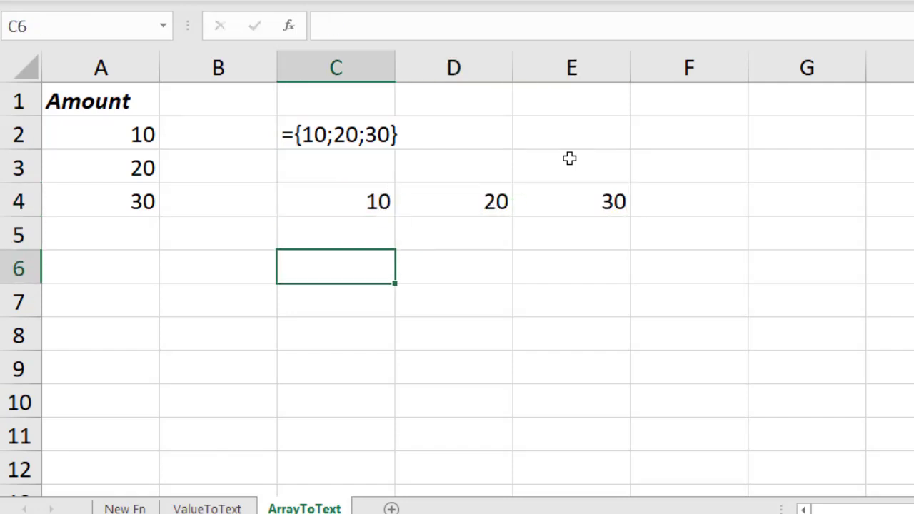
# Step: Reference C4:E4 in C6, evaluate the reference into its array values, and store ={10,20,30} as text
pyautogui.write('=')
pyautogui.moveTo(368, 196); pyautogui.dragTo(582, 200)
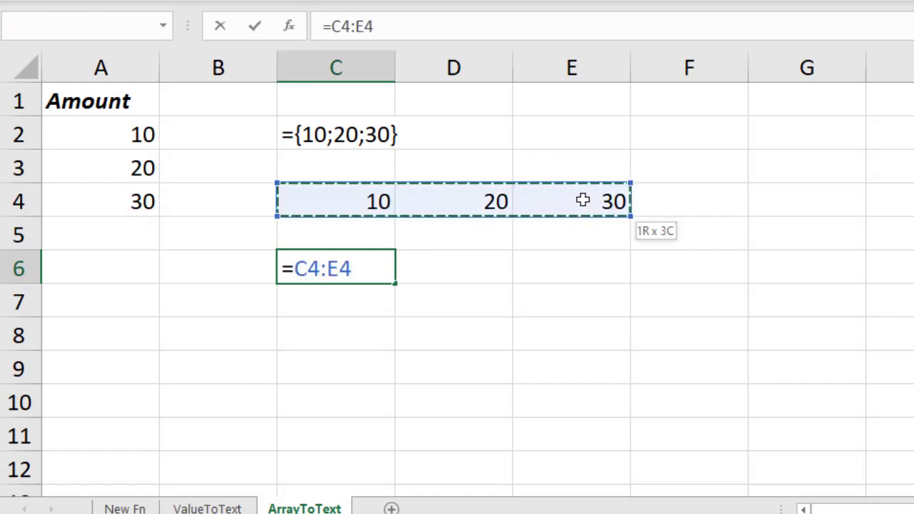
pyautogui.moveTo(296, 275); pyautogui.dragTo(398, 273)
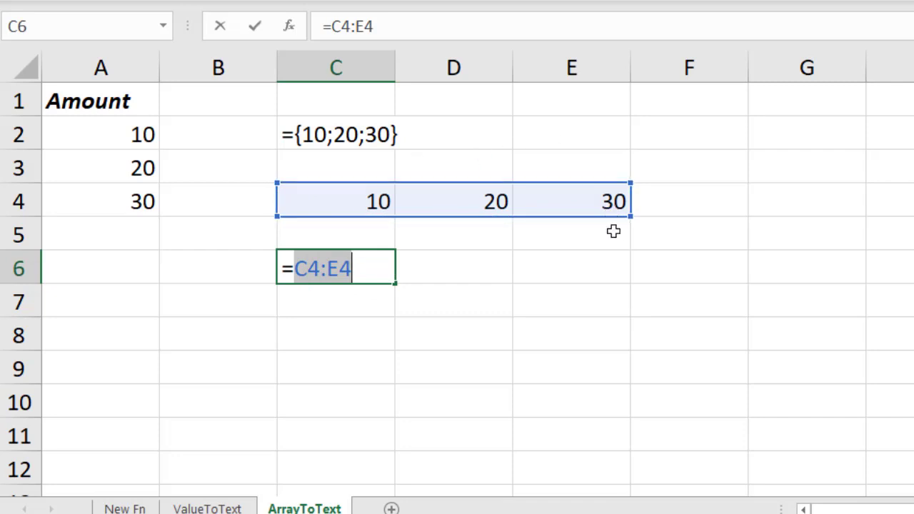
pyautogui.press('F9')
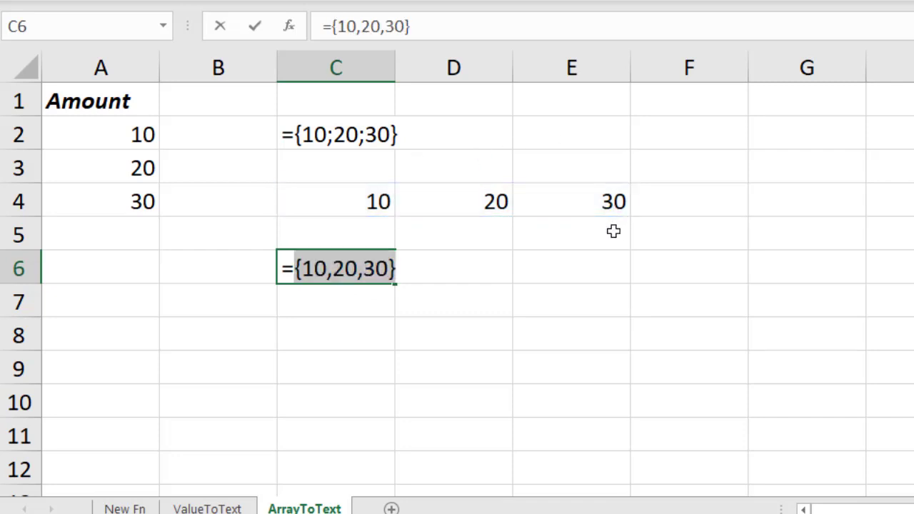
pyautogui.click(285, 268)
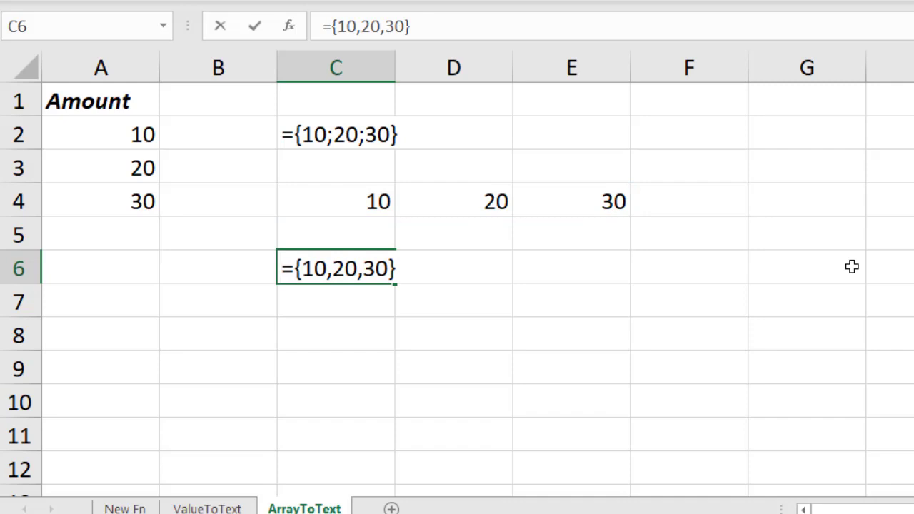
pyautogui.press('Return')
pyautogui.press('Return')
# Step: Enter =ARRAYTOTEXT(C4:E4) in C8, leaving out the format argument
pyautogui.write('=av')
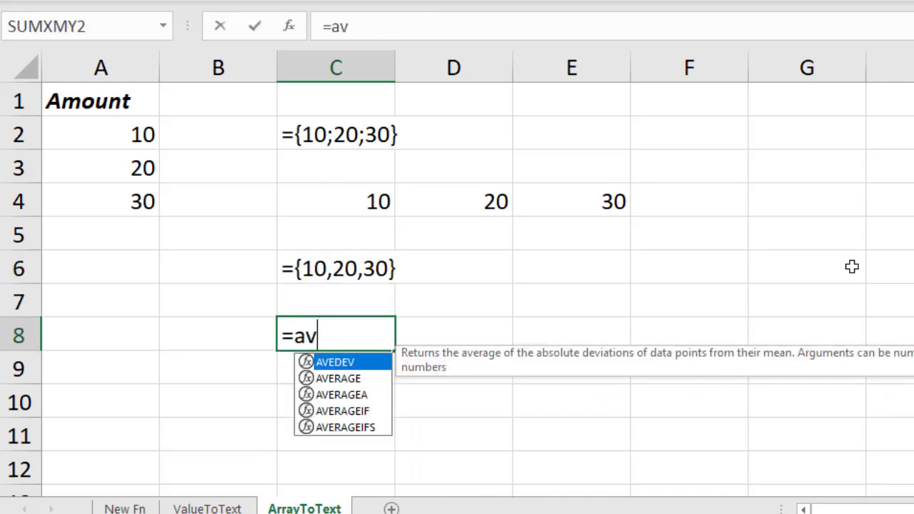
pyautogui.press('BackSpace')
pyautogui.write('r')
pyautogui.press('Down')
pyautogui.press('Down')
pyautogui.press('Tab')
pyautogui.moveTo(333, 201); pyautogui.dragTo(600, 201)
pyautogui.write(',')
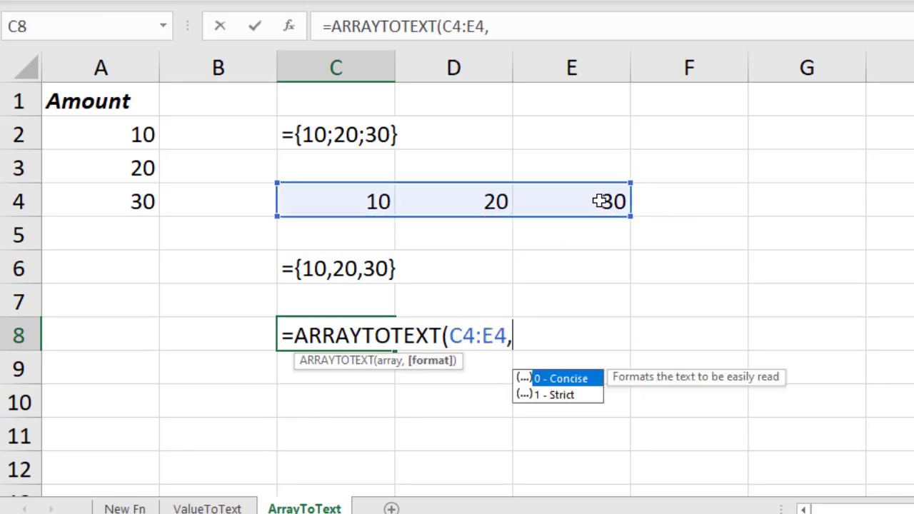
pyautogui.write('0')
pyautogui.press('BackSpace')
pyautogui.press('BackSpace')
pyautogui.write(')')
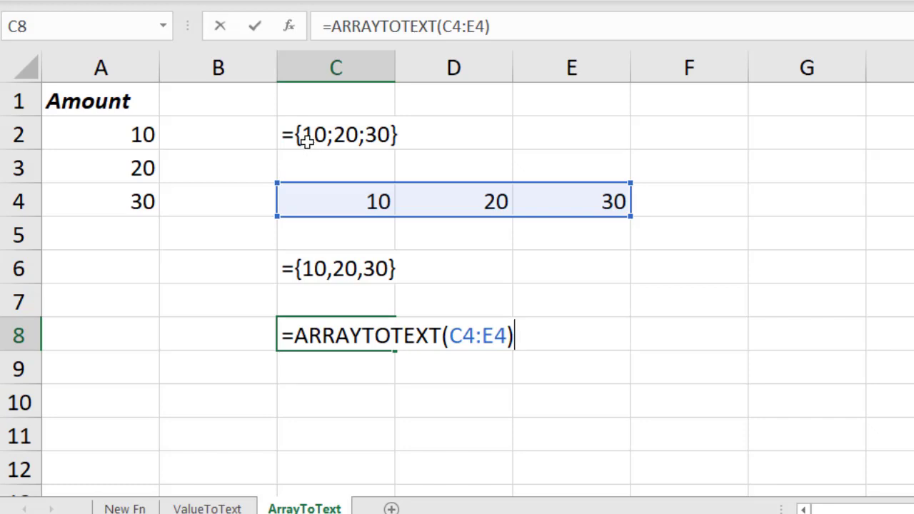
pyautogui.press('Return')
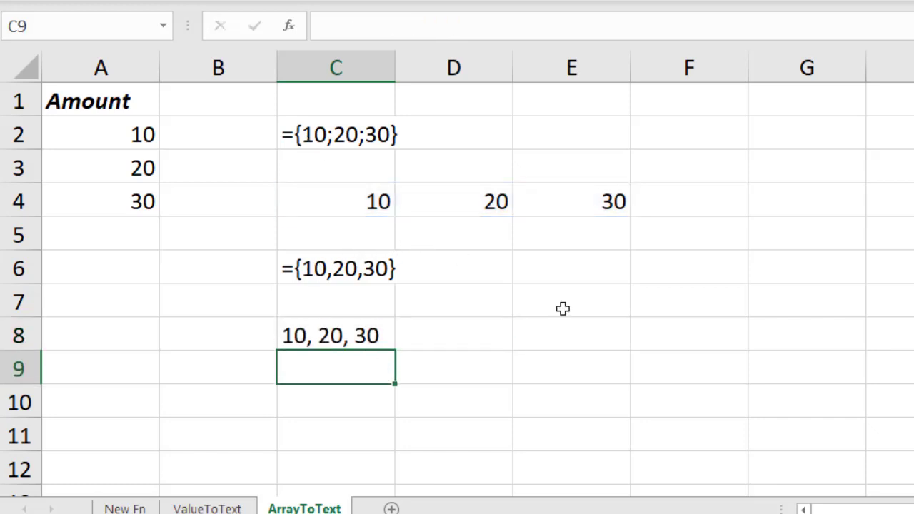
# Step: Enter =ARRAYTOTEXT(C4:E4,1) in C9 to use the strict format
pyautogui.write('=')
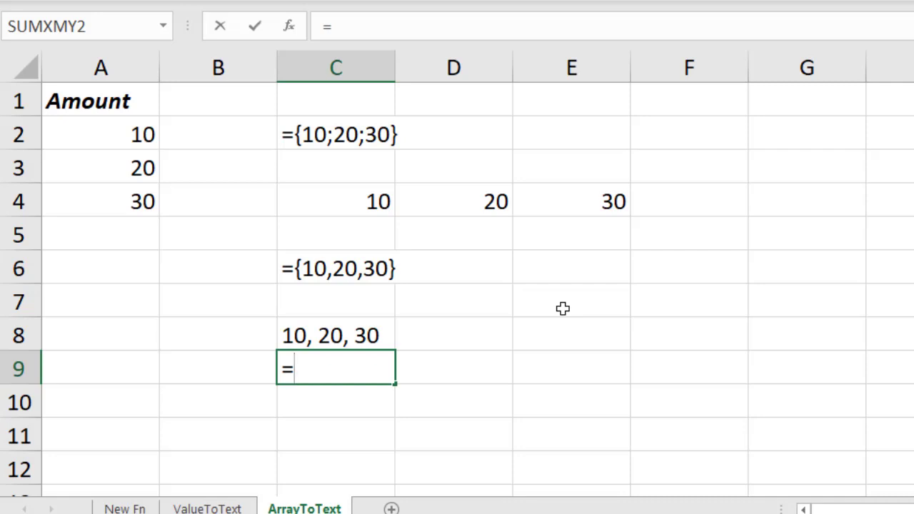
pyautogui.write('arr')
pyautogui.press('Tab')
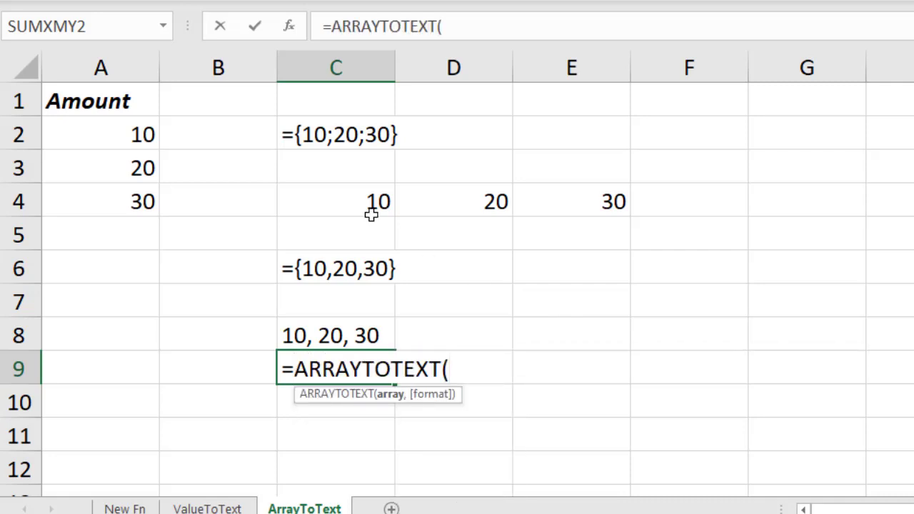
pyautogui.moveTo(347, 204); pyautogui.dragTo(589, 205)
pyautogui.write(',')
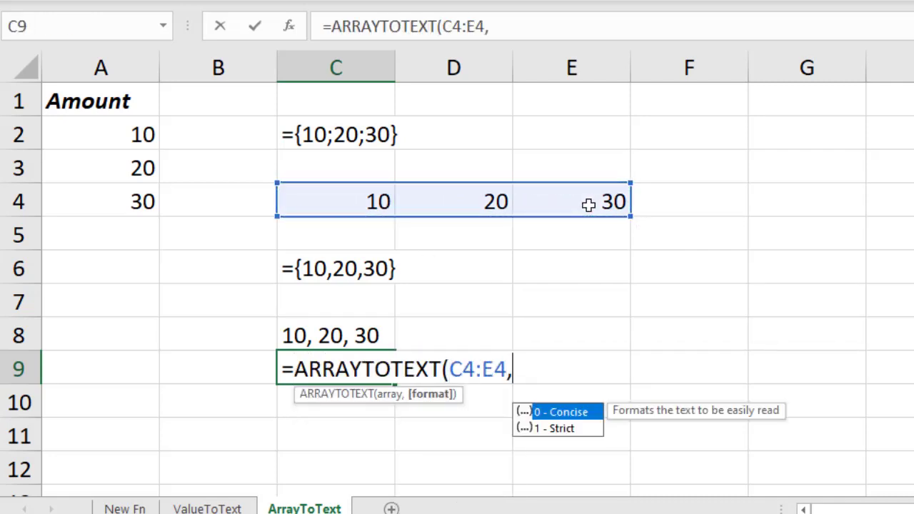
pyautogui.write('1)')
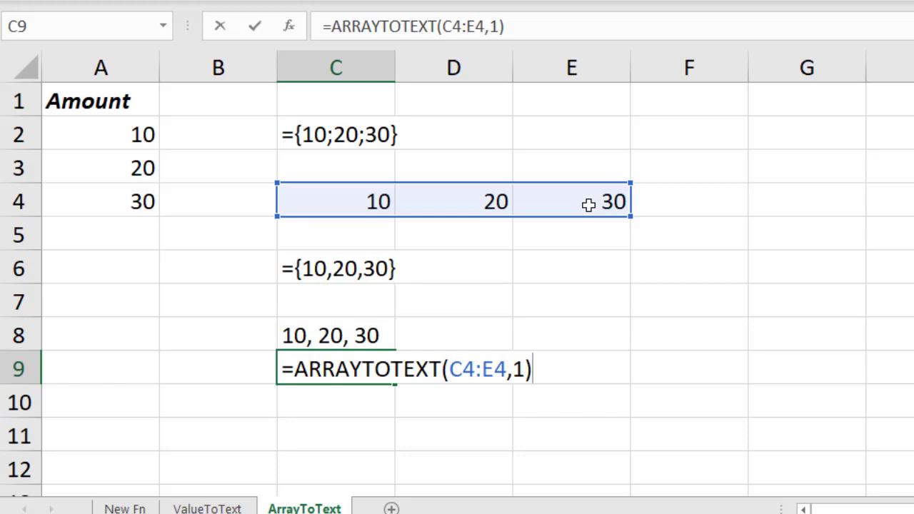
pyautogui.press('Return')
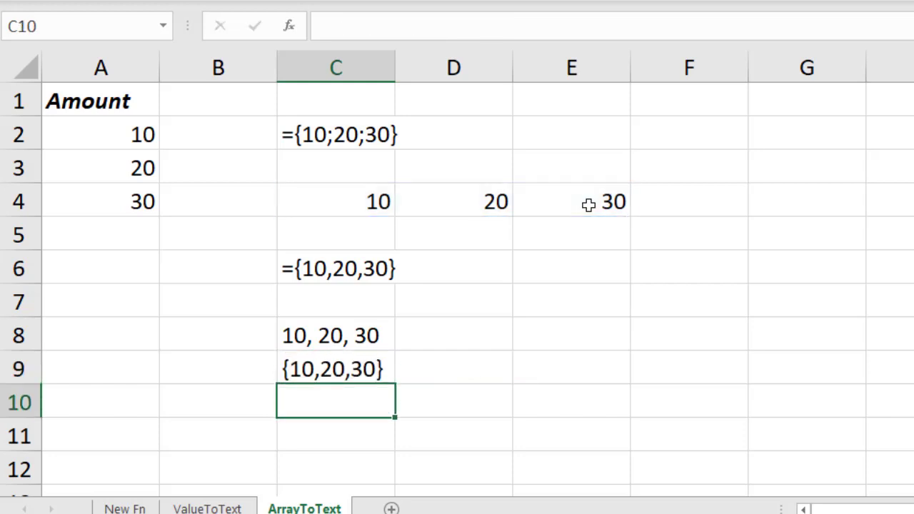
# Step: Replace the number in D4 with a person's first name as a text value
pyautogui.click(503, 201)
pyautogui.press('F2')
pyautogui.press('BackSpace')
pyautogui.press('BackSpace')
pyautogui.write('Sar')
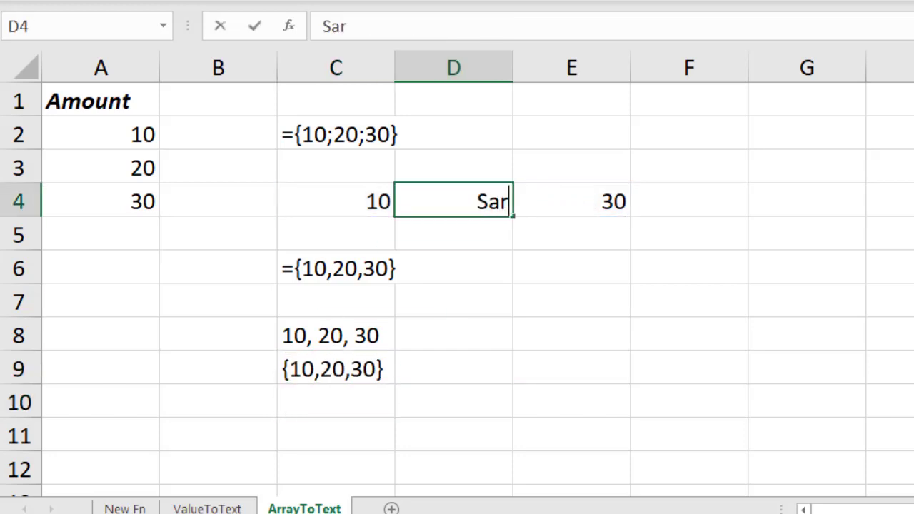
pyautogui.write('an')
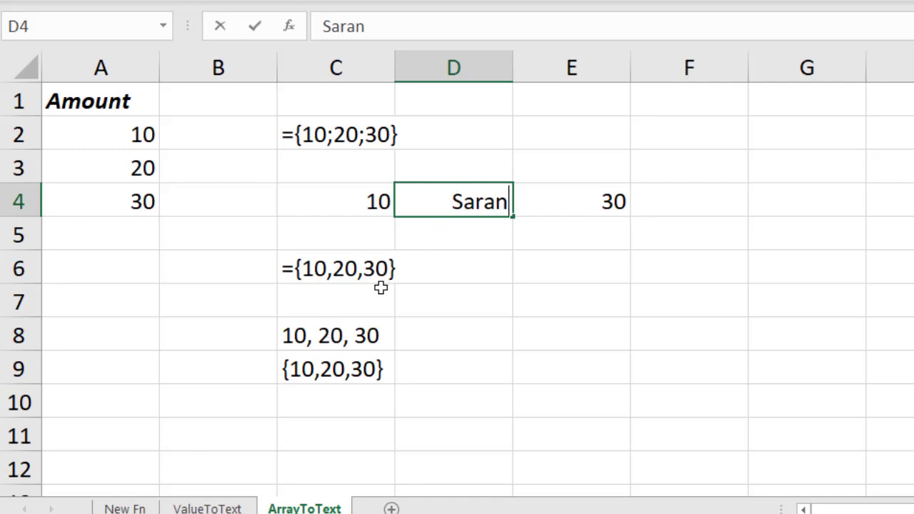
pyautogui.press('Return')
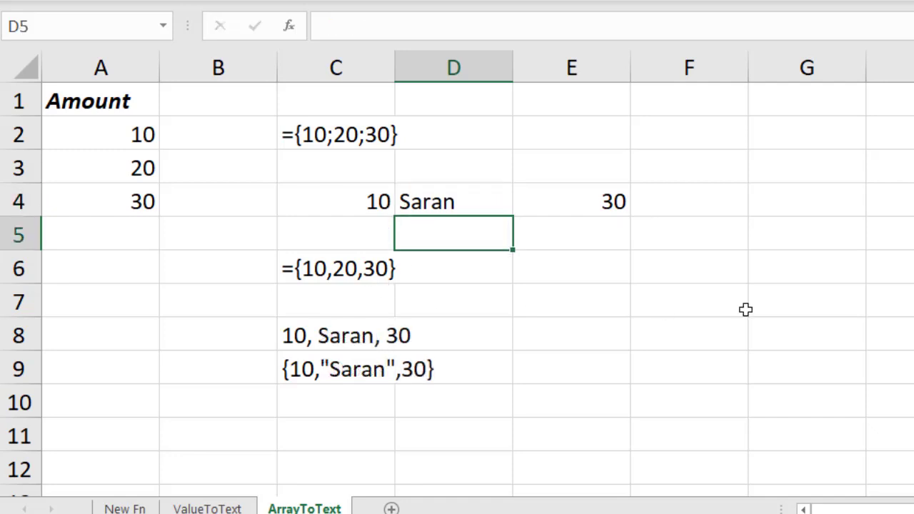
# Step: Outline E6:G8 in red and fill its rows with 10, a first name, 20; Excelism, TRUE, 40; and 30, 50, Excelism
pyautogui.moveTo(588, 274); pyautogui.dragTo(788, 326)
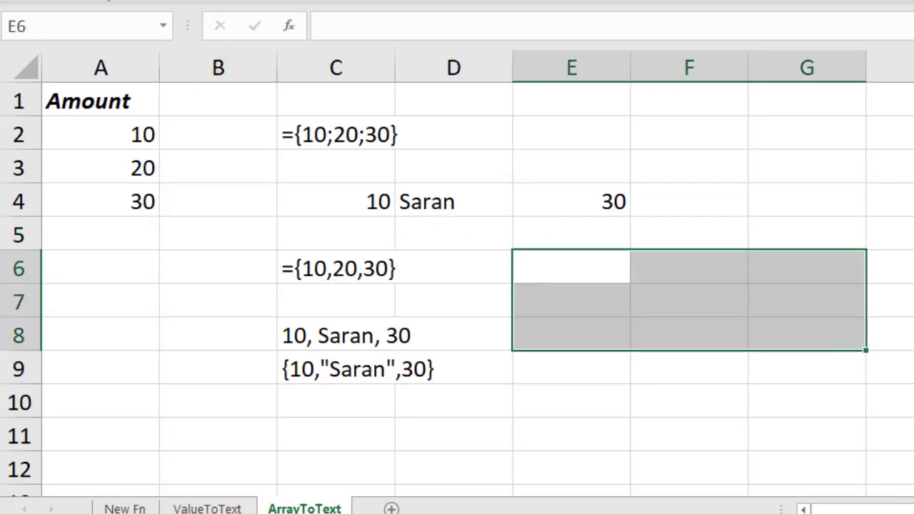
pyautogui.click(576, 293)
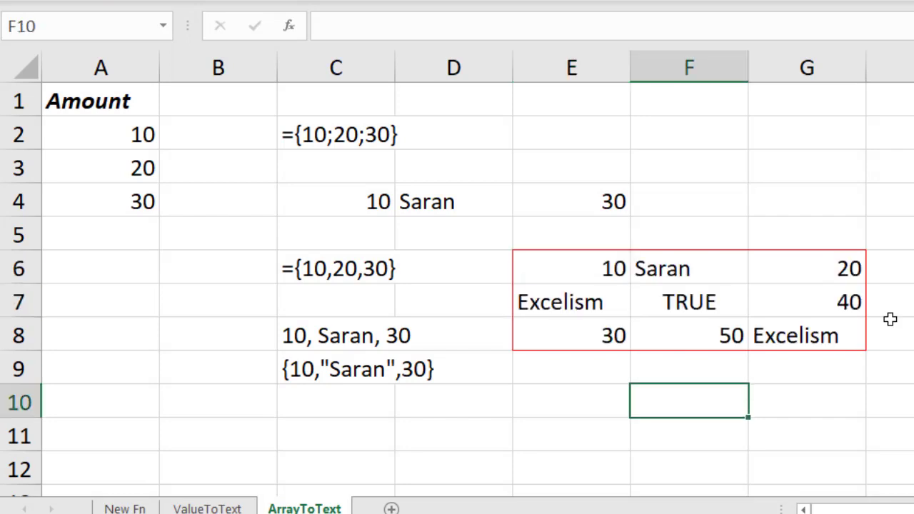
# Step: Enter =ARRAYTOTEXT(E6:G8) in E10, leaving out the format argument
pyautogui.press('Left')
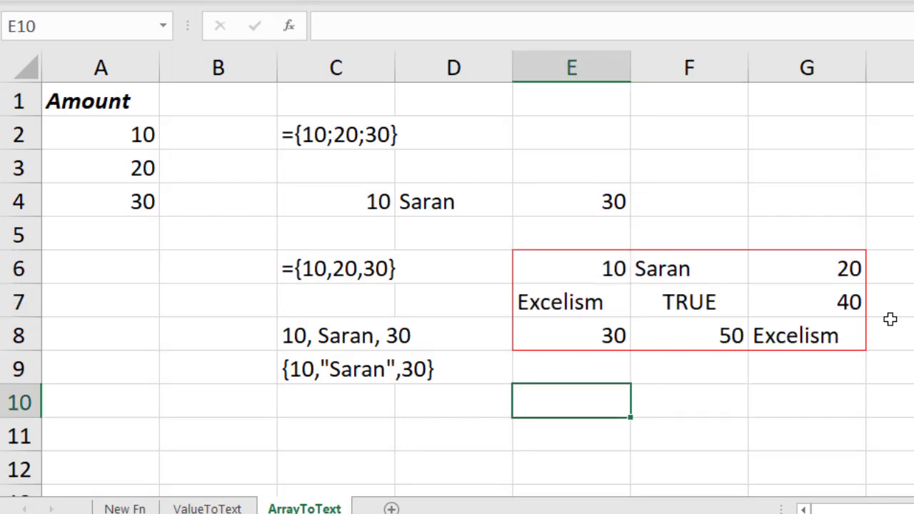
pyautogui.write('=ar')
pyautogui.press('Down')
pyautogui.press('Down')
pyautogui.press('Tab')
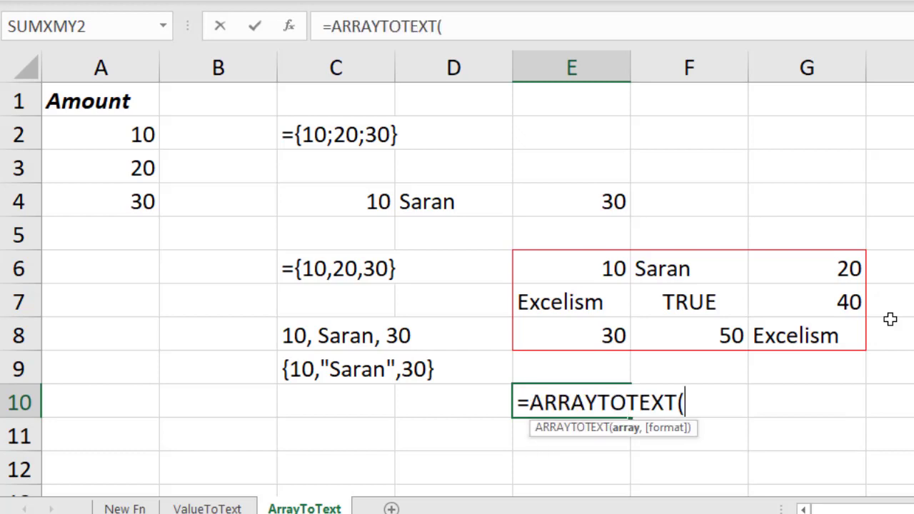
pyautogui.moveTo(573, 265); pyautogui.dragTo(810, 336)
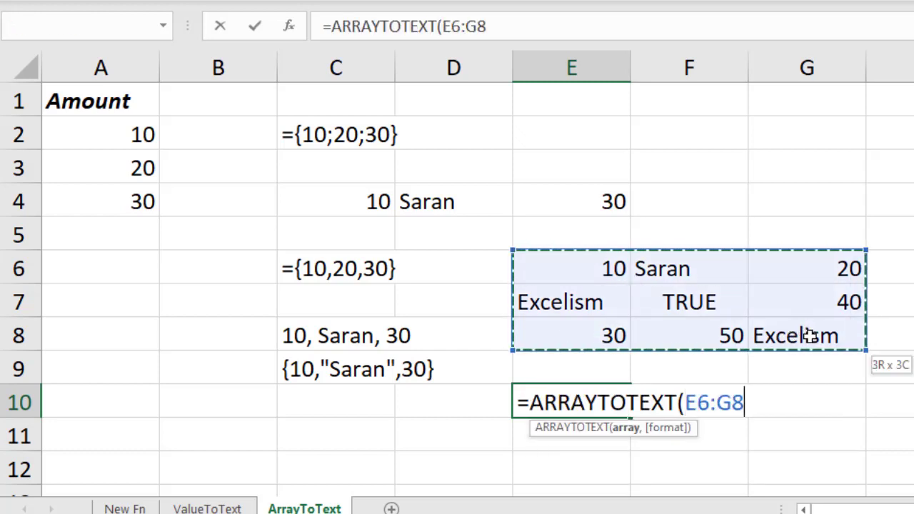
pyautogui.write(',')
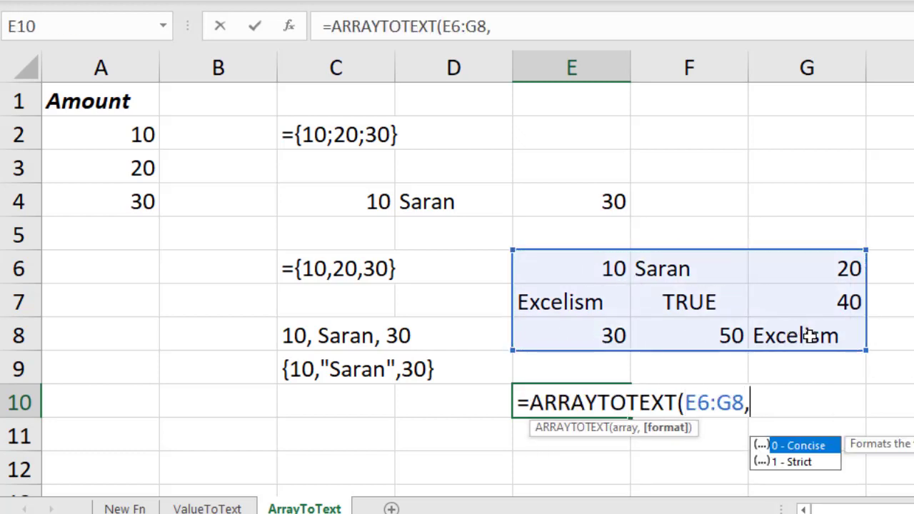
pyautogui.write('0')
pyautogui.press('BackSpace')
pyautogui.press('BackSpace')
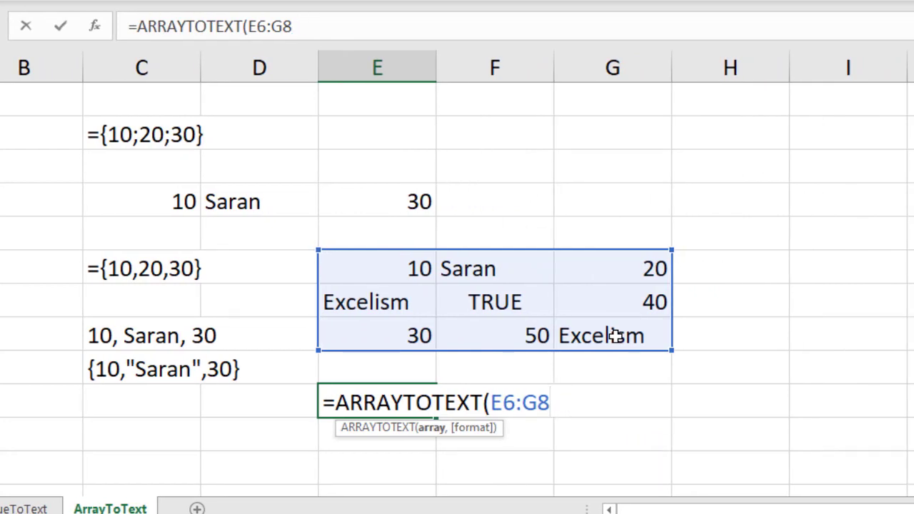
pyautogui.write(')')
pyautogui.press('Return')
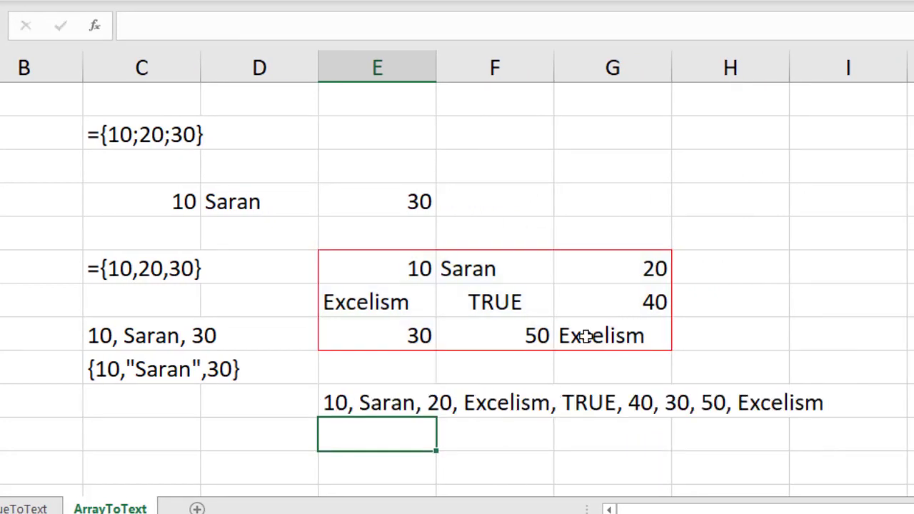
# Step: Enter =ARRAYTOTEXT(E6:G8,1) in E11 to use the strict format, and select that cell
pyautogui.write('=ar')
pyautogui.press('Down')
pyautogui.press('Down')
pyautogui.press('Tab')
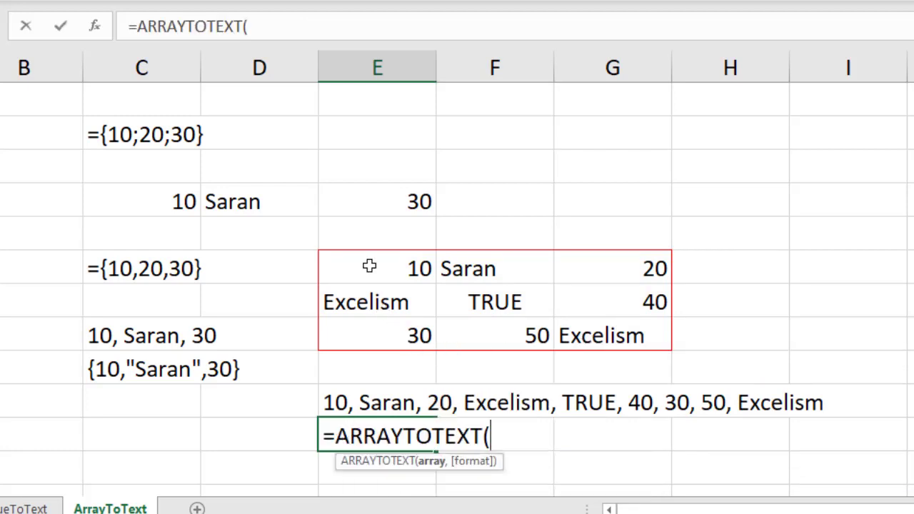
pyautogui.moveTo(370, 265); pyautogui.dragTo(588, 342)
pyautogui.write(',1')
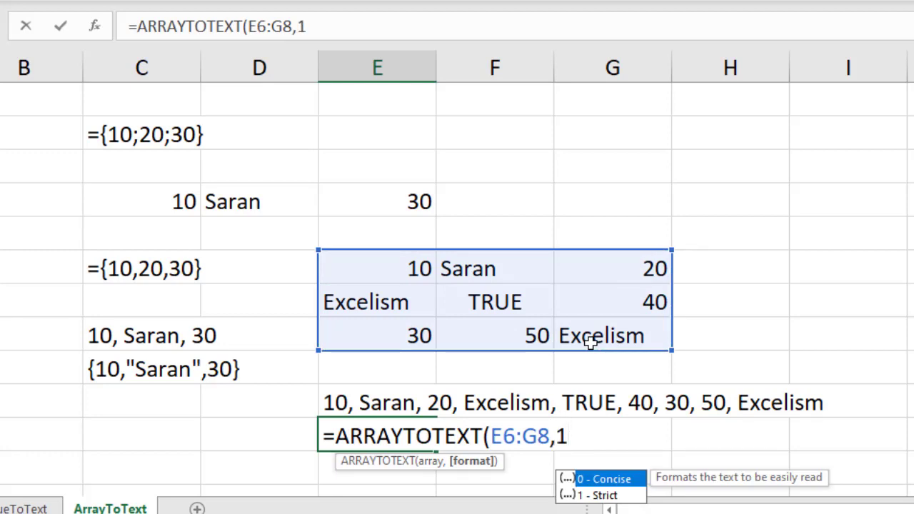
pyautogui.write(')')
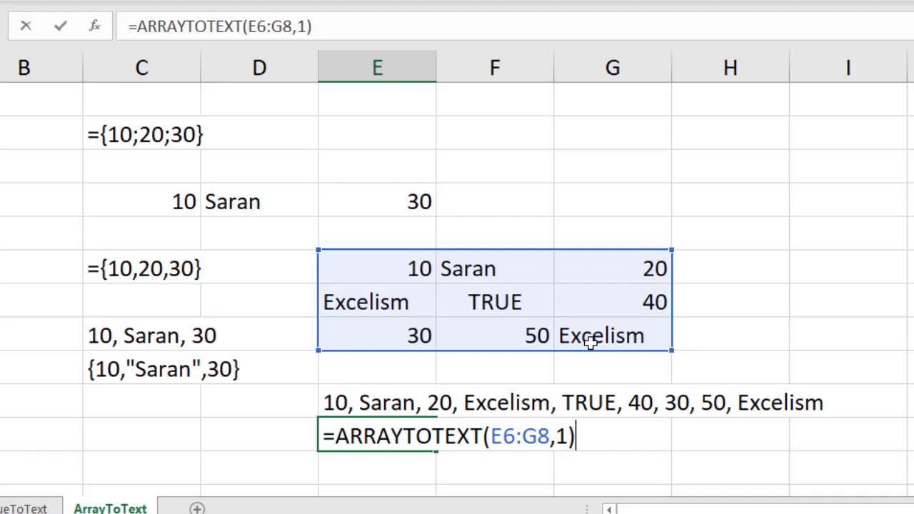
pyautogui.press('Return')
pyautogui.press('Up')
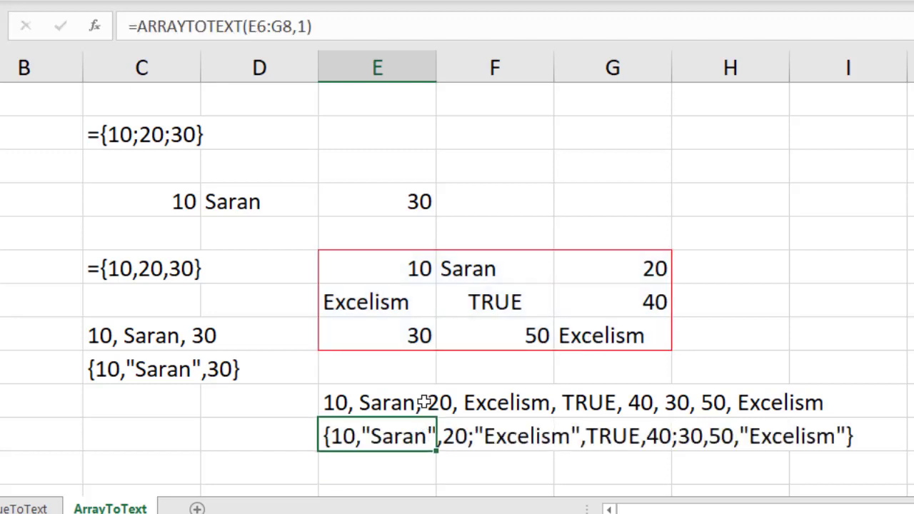